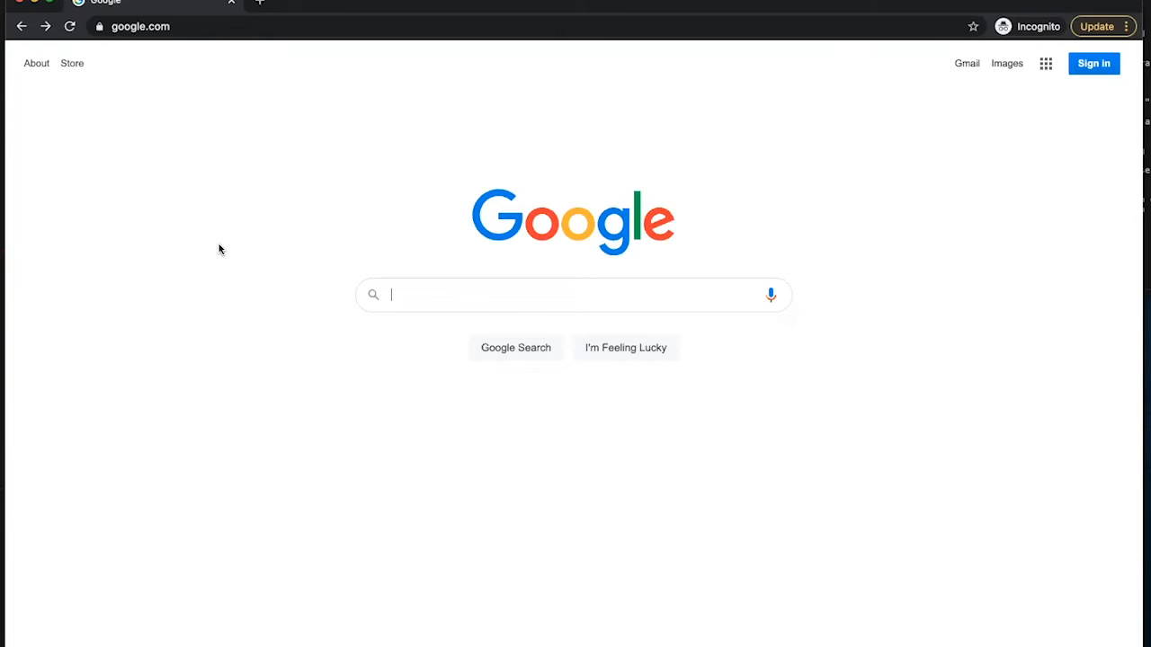
Open the YouTube website at youtube.com.
{"action": "left_click", "coordinate": [215, 25]}
{"action": "type", "text": "yout"}
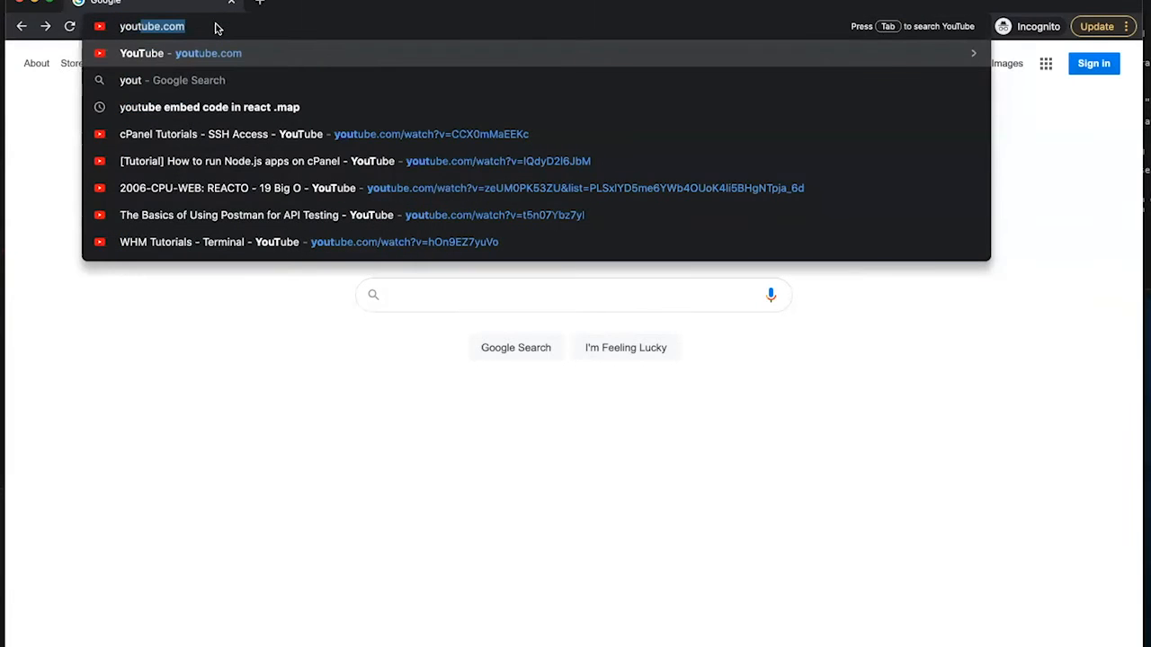
{"action": "key", "text": "Return"}
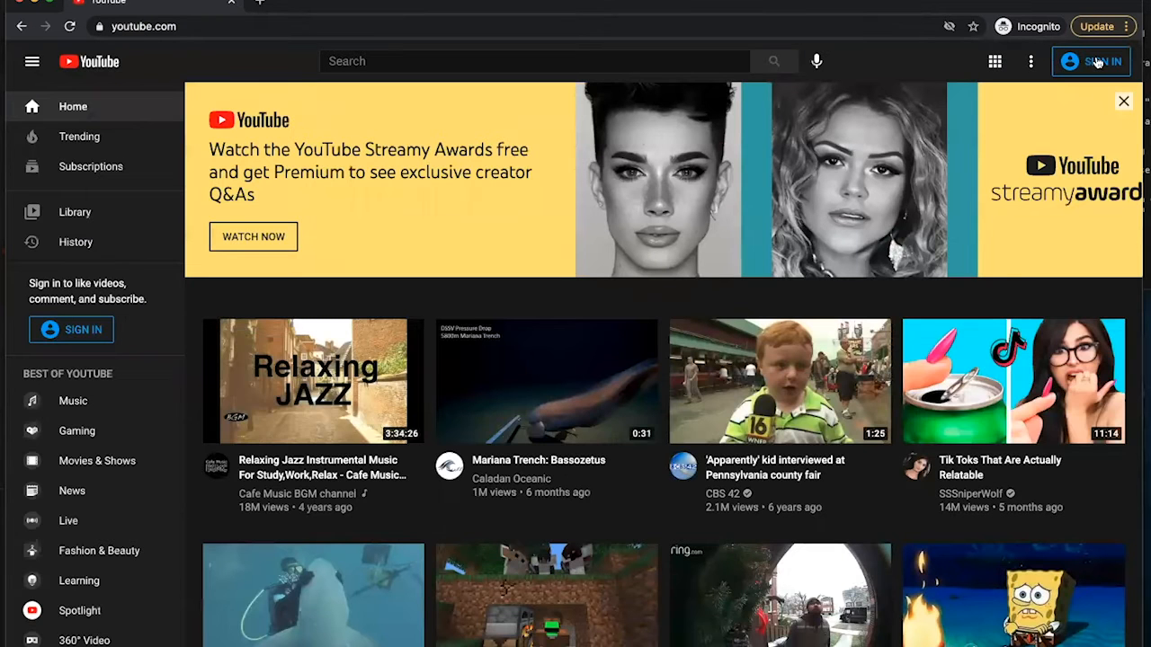
Sign in to YouTube with the listed LIST IT Marketing account, entering the account password.
{"action": "left_click", "coordinate": [1096, 62]}
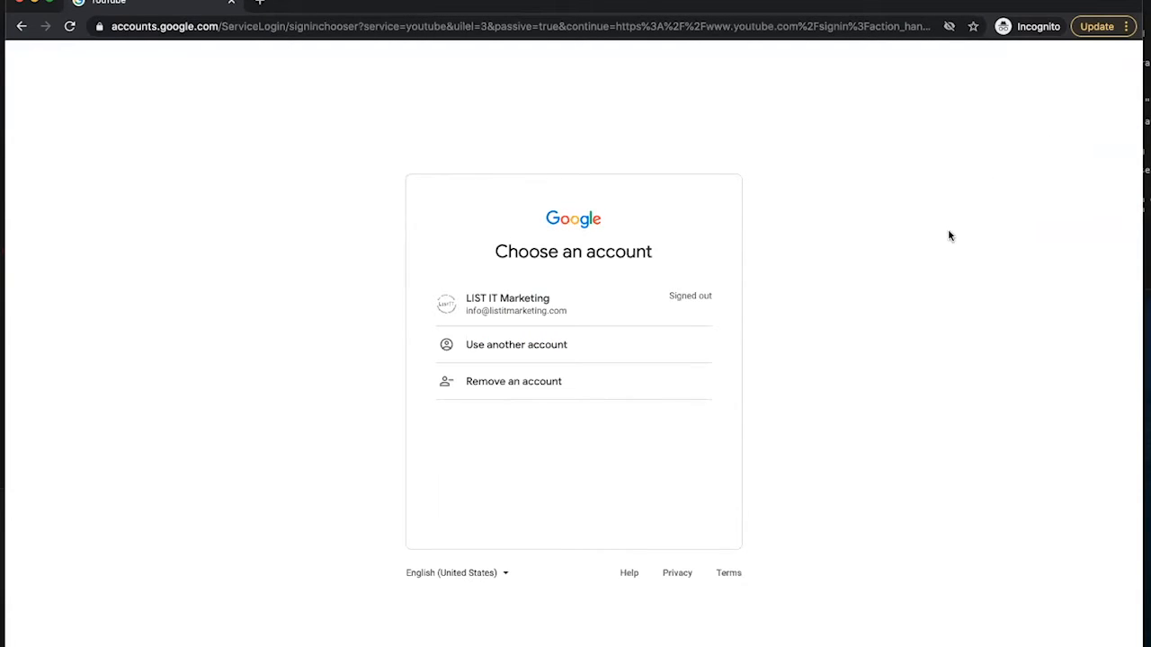
{"action": "left_click", "coordinate": [521, 314]}
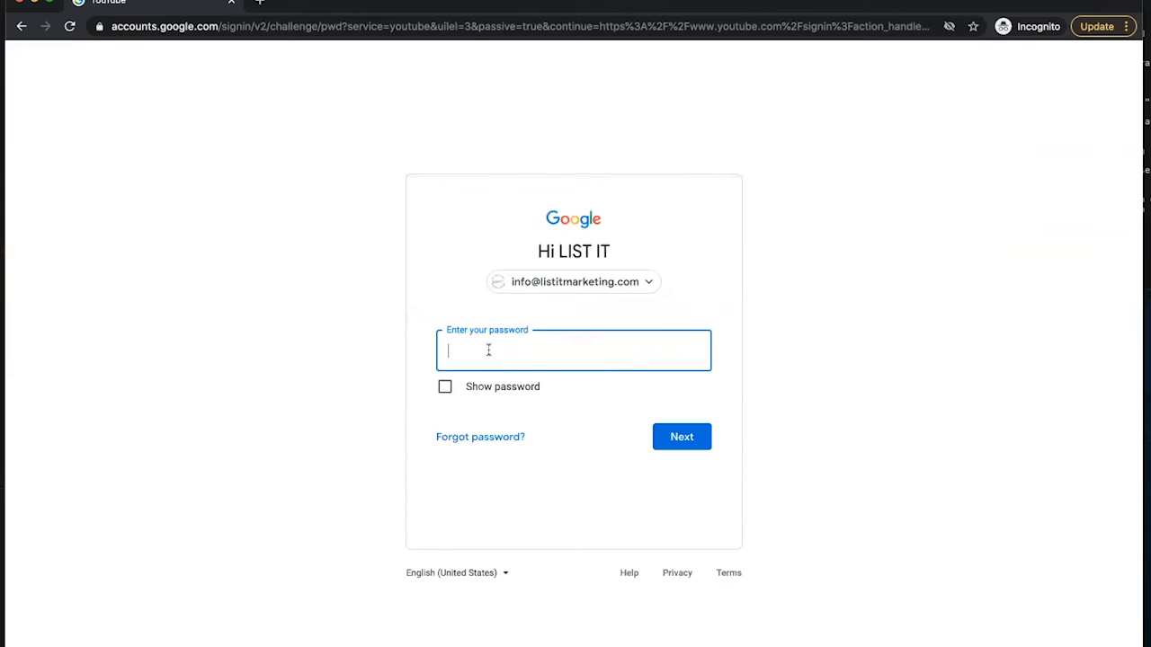
{"action": "key", "text": "super+v"}
{"action": "left_click", "coordinate": [688, 437]}
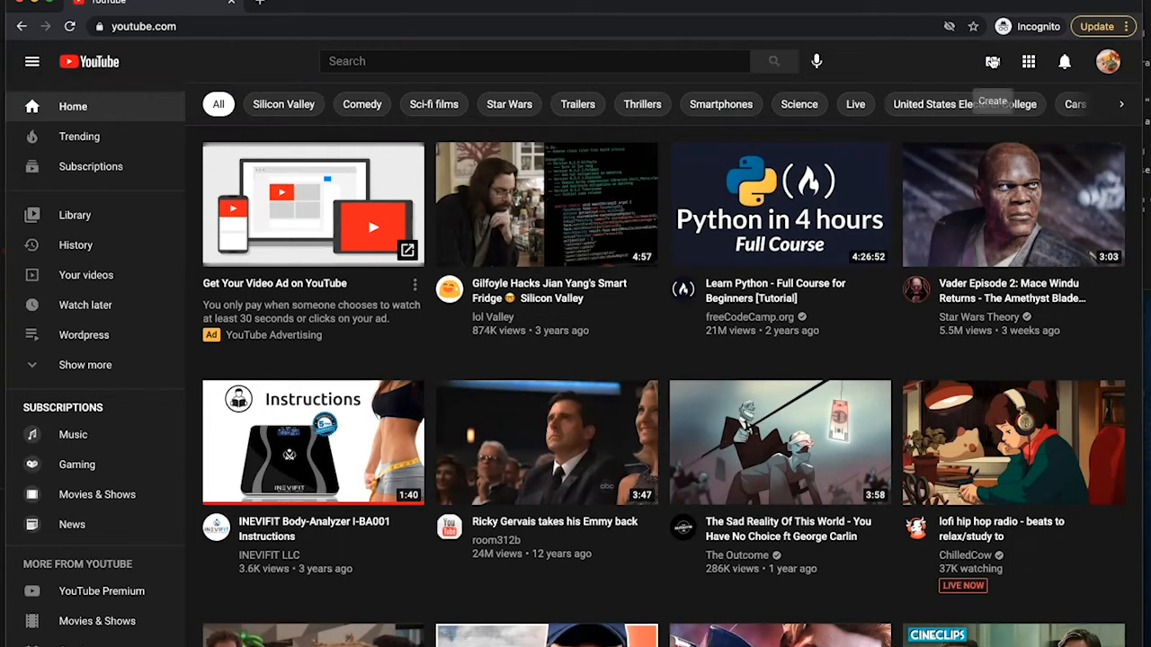
Start a video upload and add the MP4 file from the Teaching_File folder in Documents.
{"action": "left_click", "coordinate": [992, 63]}
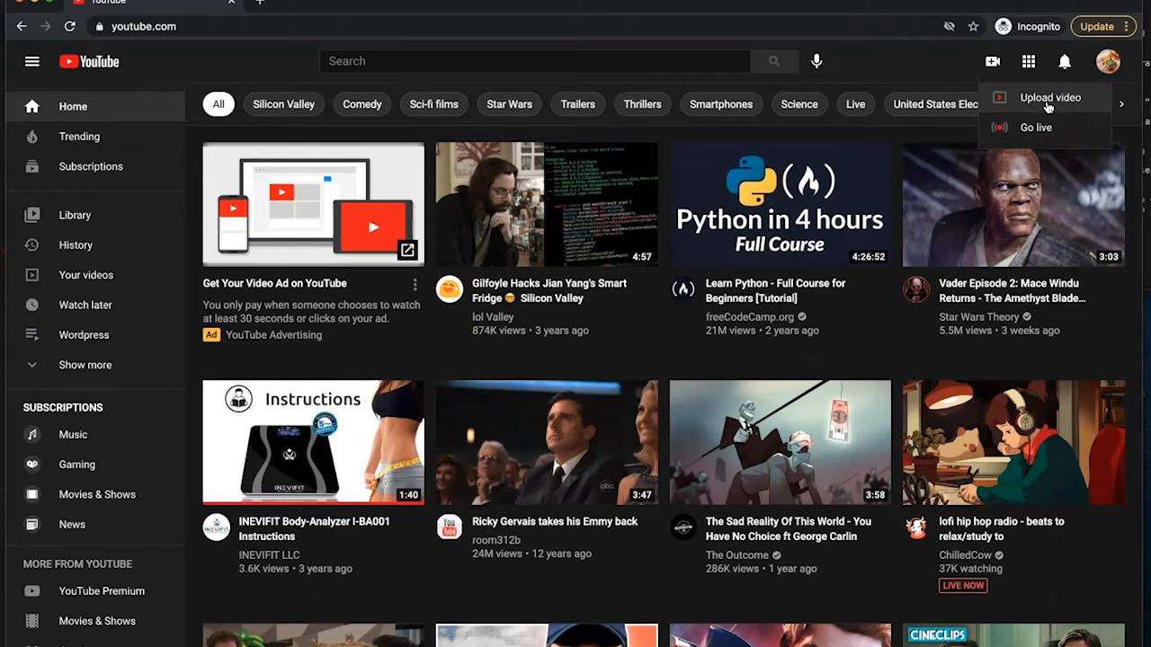
{"action": "left_click", "coordinate": [1038, 101]}
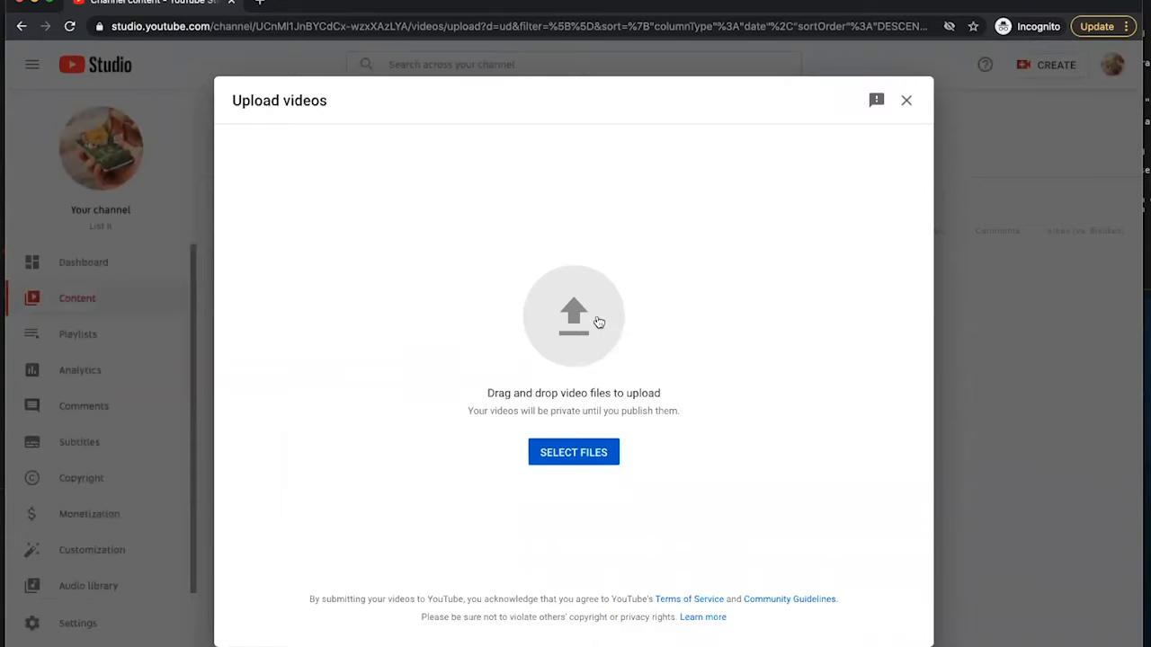
{"action": "left_click", "coordinate": [558, 455]}
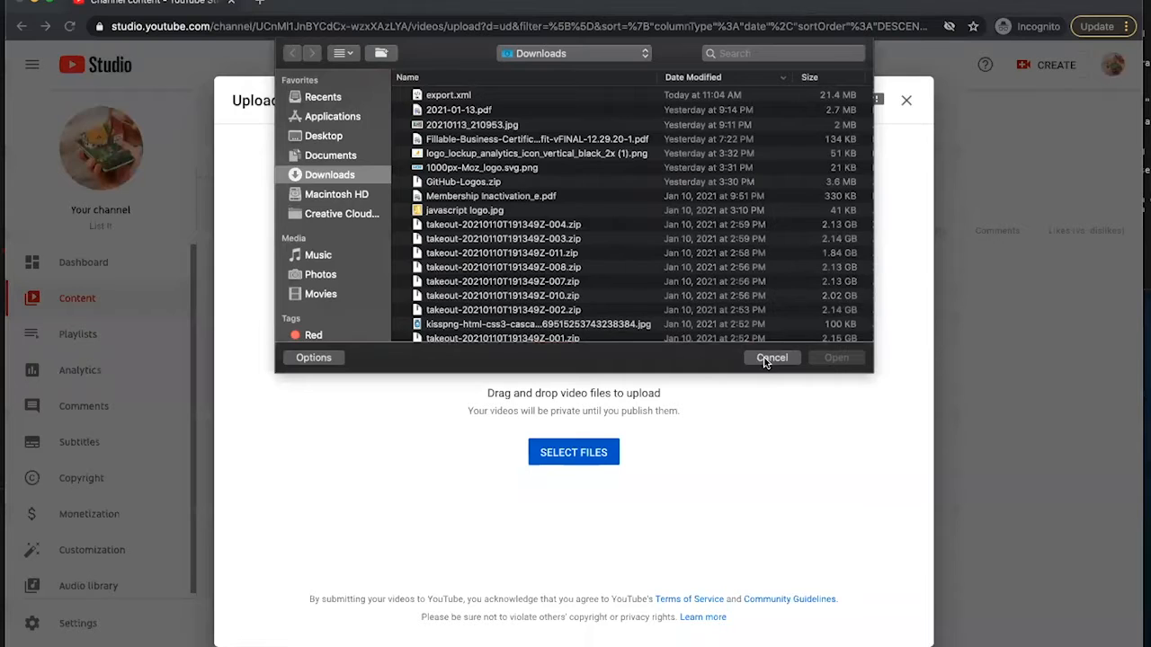
{"action": "left_click", "coordinate": [768, 358]}
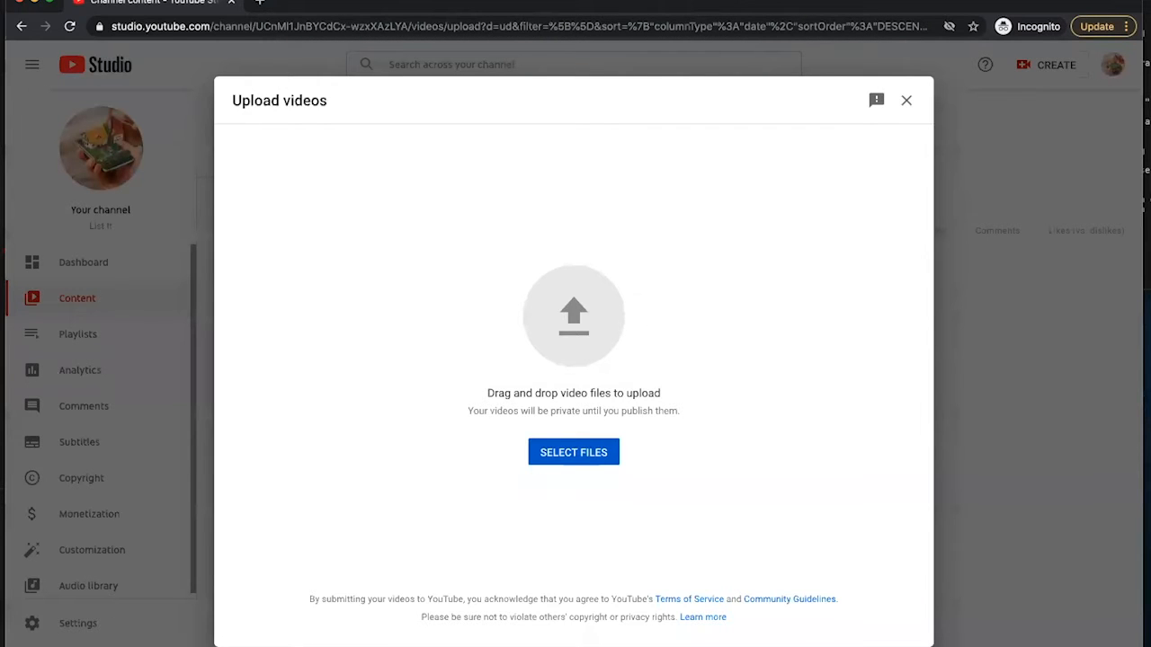
{"action": "left_click_drag", "start_coordinate": [0, 430], "coordinate": [477, 208]}
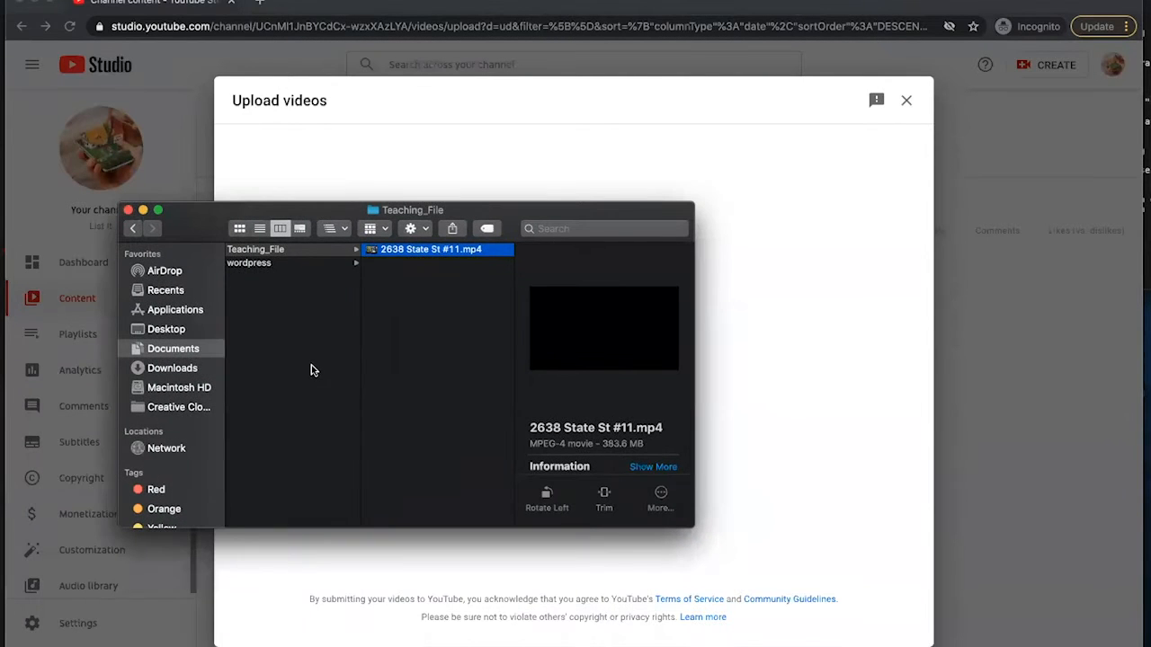
{"action": "left_click_drag", "start_coordinate": [261, 215], "coordinate": [127, 206]}
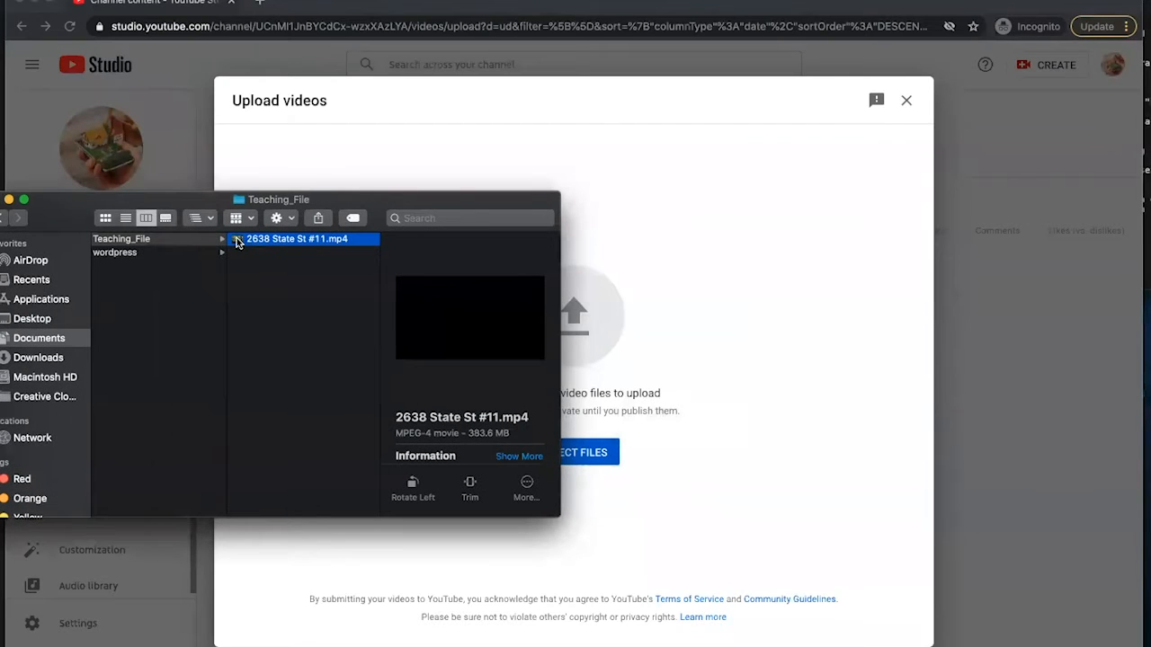
{"action": "left_click_drag", "start_coordinate": [237, 237], "coordinate": [574, 320]}
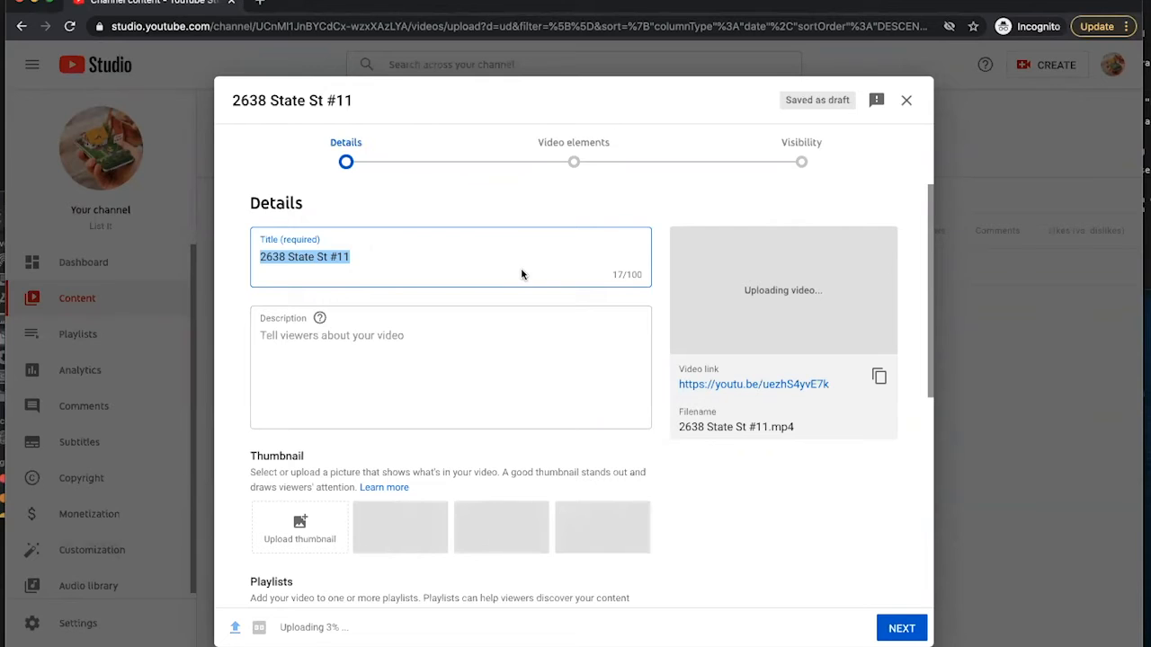
Review the upload's detail fields, including thumbnail, playlists and audience, and expand the advanced age restriction options.
{"action": "scroll", "coordinate": [522, 274], "scroll_direction": "down", "scroll_amount": 1}
{"action": "scroll", "coordinate": [521, 272], "scroll_direction": "down", "scroll_amount": 5}
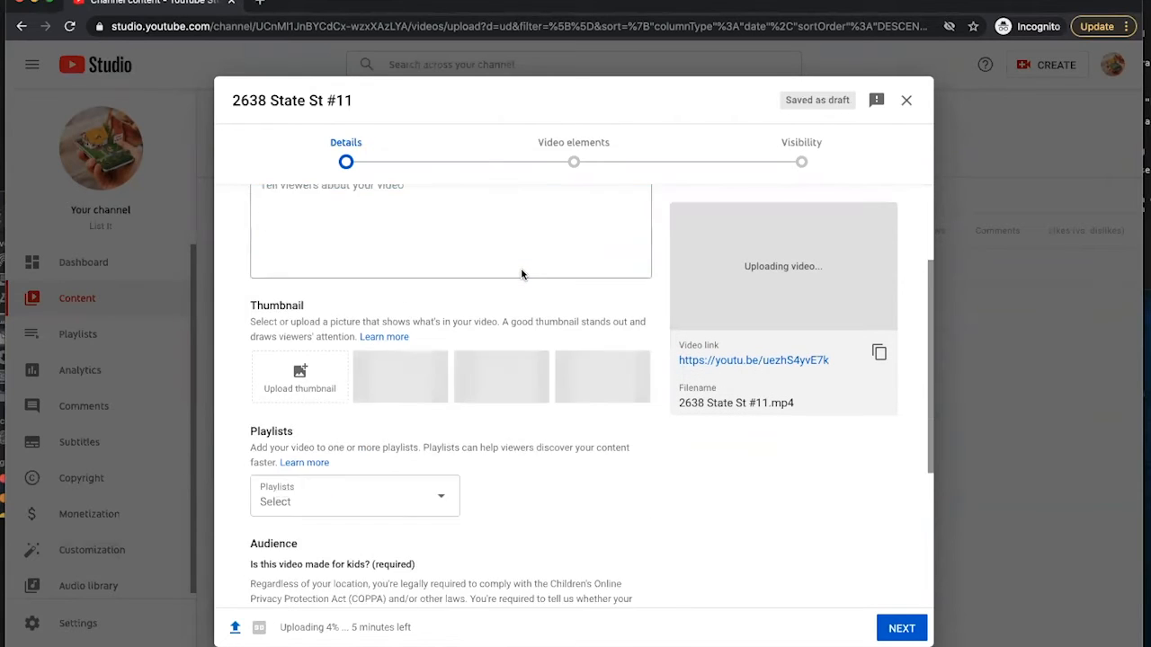
{"action": "scroll", "coordinate": [491, 442], "scroll_direction": "up", "scroll_amount": 1}
{"action": "scroll", "coordinate": [489, 440], "scroll_direction": "down", "scroll_amount": 1}
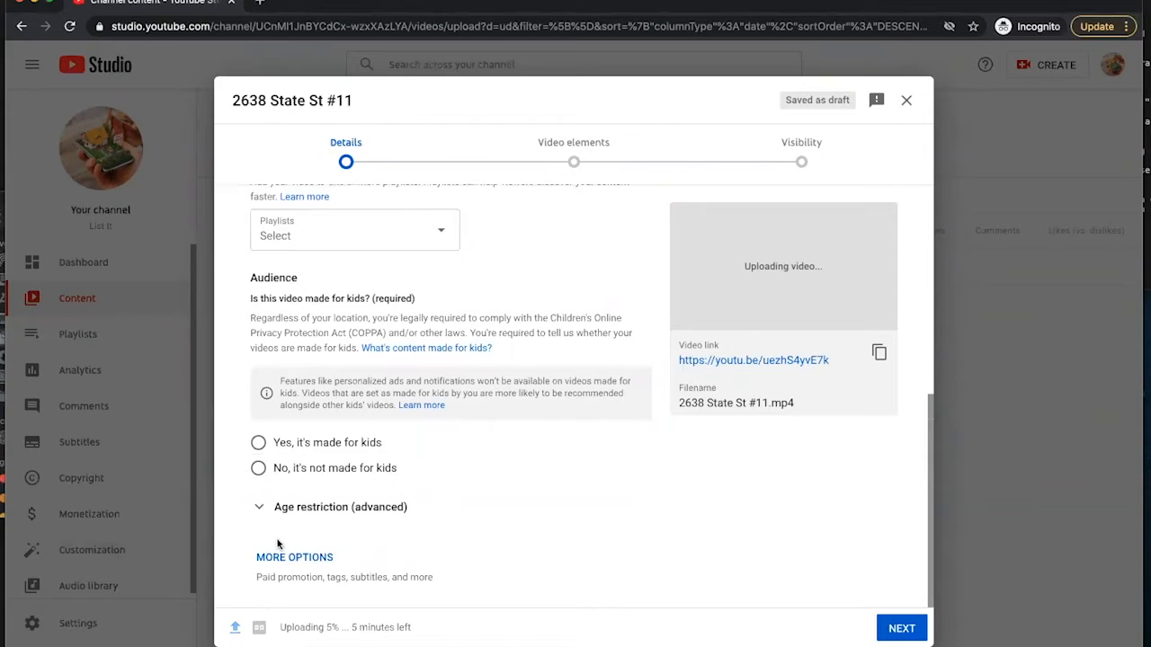
{"action": "left_click", "coordinate": [404, 510]}
{"action": "scroll", "coordinate": [404, 510], "scroll_direction": "down", "scroll_amount": 1}
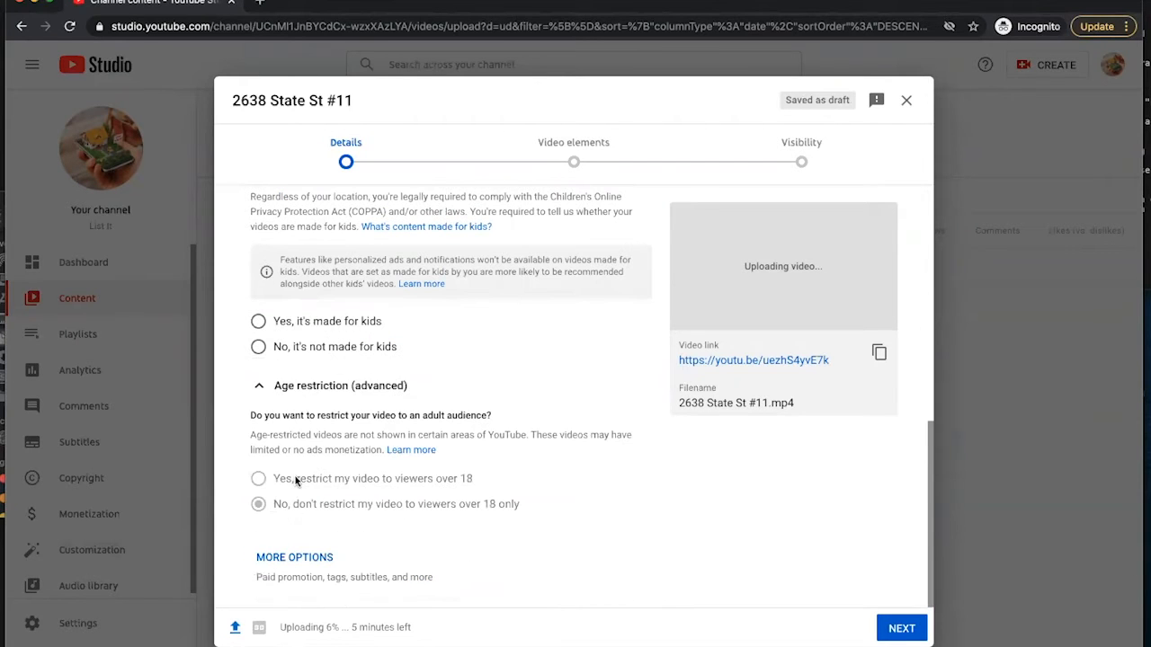
{"action": "scroll", "coordinate": [425, 435], "scroll_direction": "up", "scroll_amount": 5}
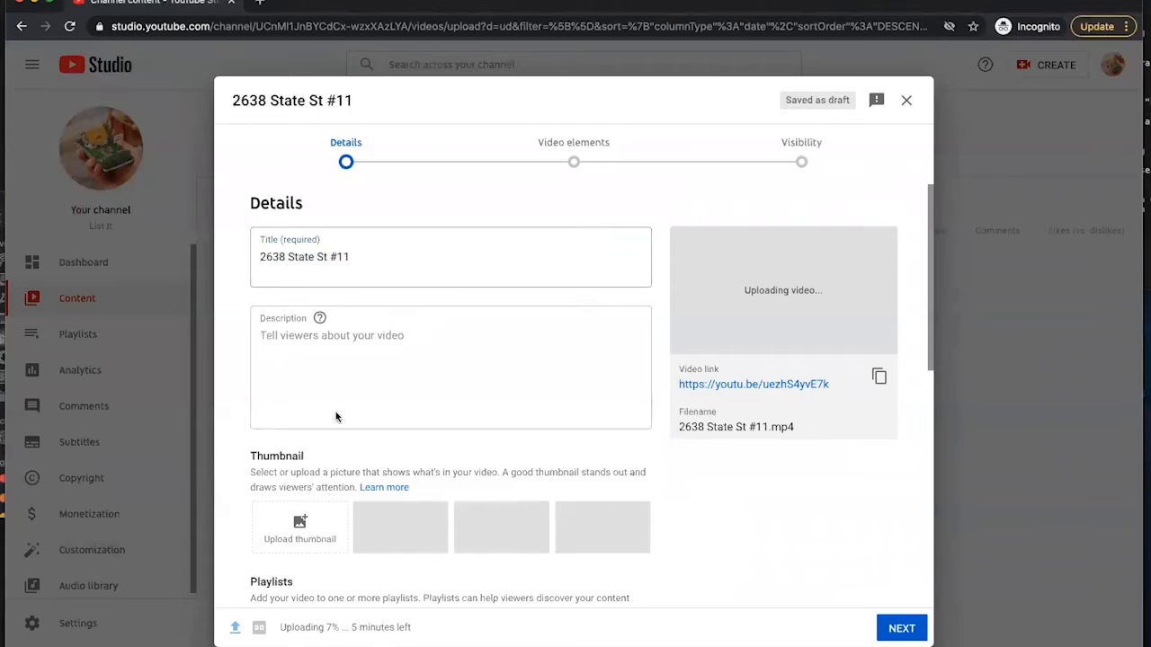
{"action": "scroll", "coordinate": [342, 420], "scroll_direction": "down", "scroll_amount": 2}
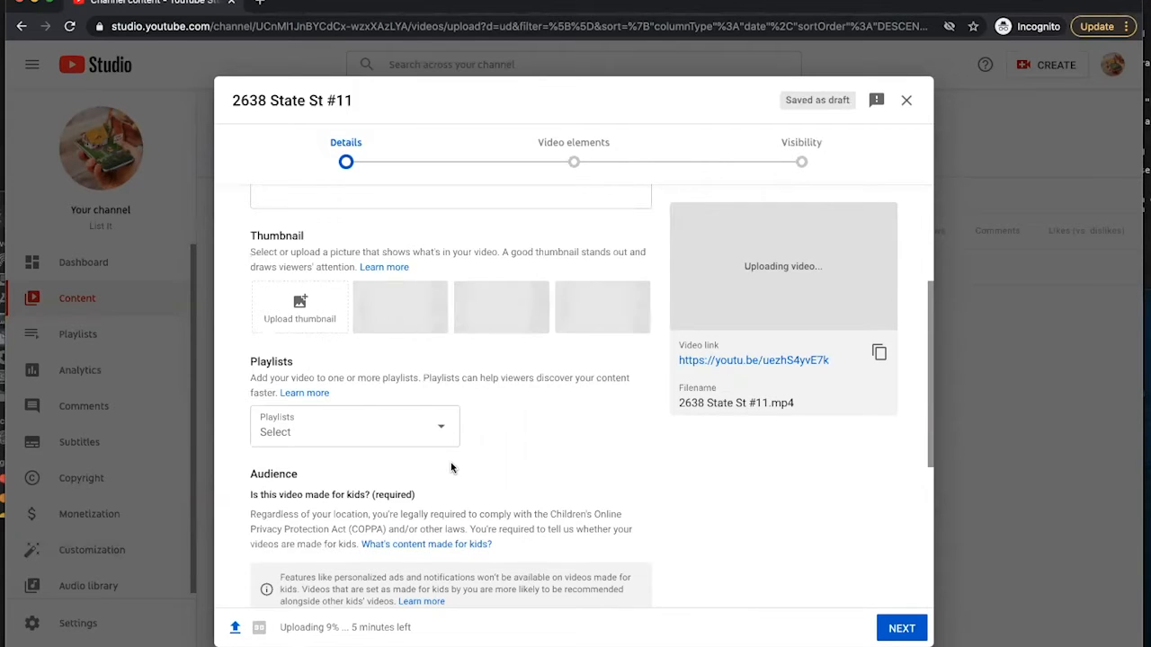
{"action": "scroll", "coordinate": [451, 462], "scroll_direction": "up", "scroll_amount": 3}
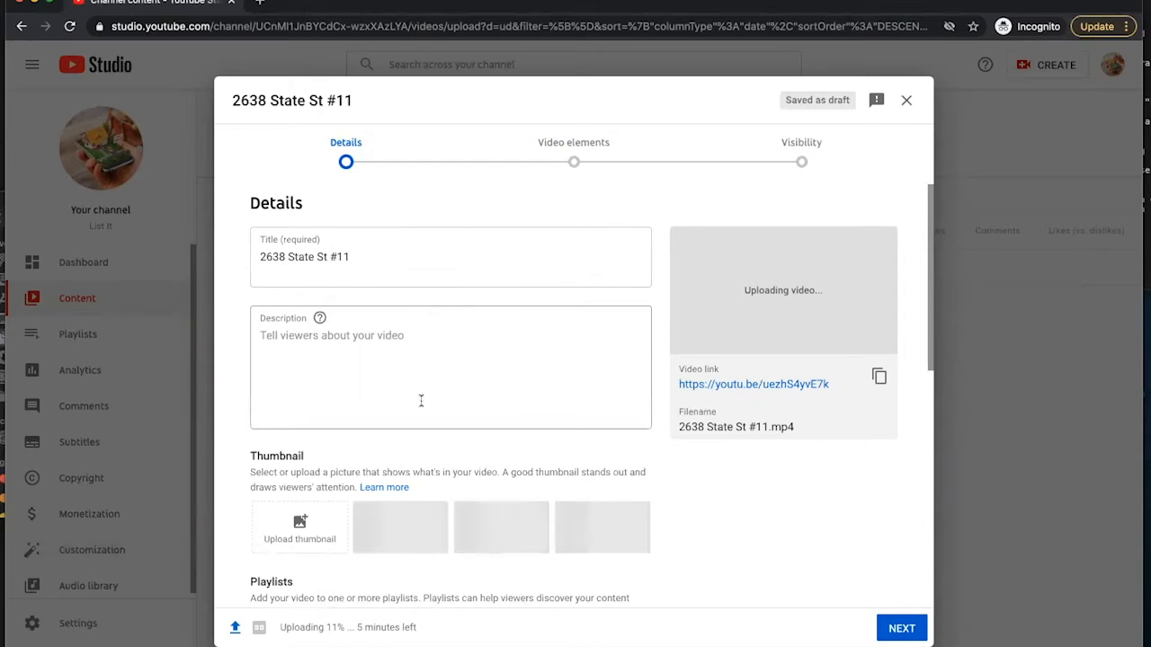
Replace the video's title with "Beverly hills real estate video".
{"action": "scroll", "coordinate": [331, 273], "scroll_direction": "down", "scroll_amount": 1}
{"action": "left_click_drag", "start_coordinate": [363, 247], "coordinate": [307, 250]}
{"action": "key", "text": "BackSpace"}
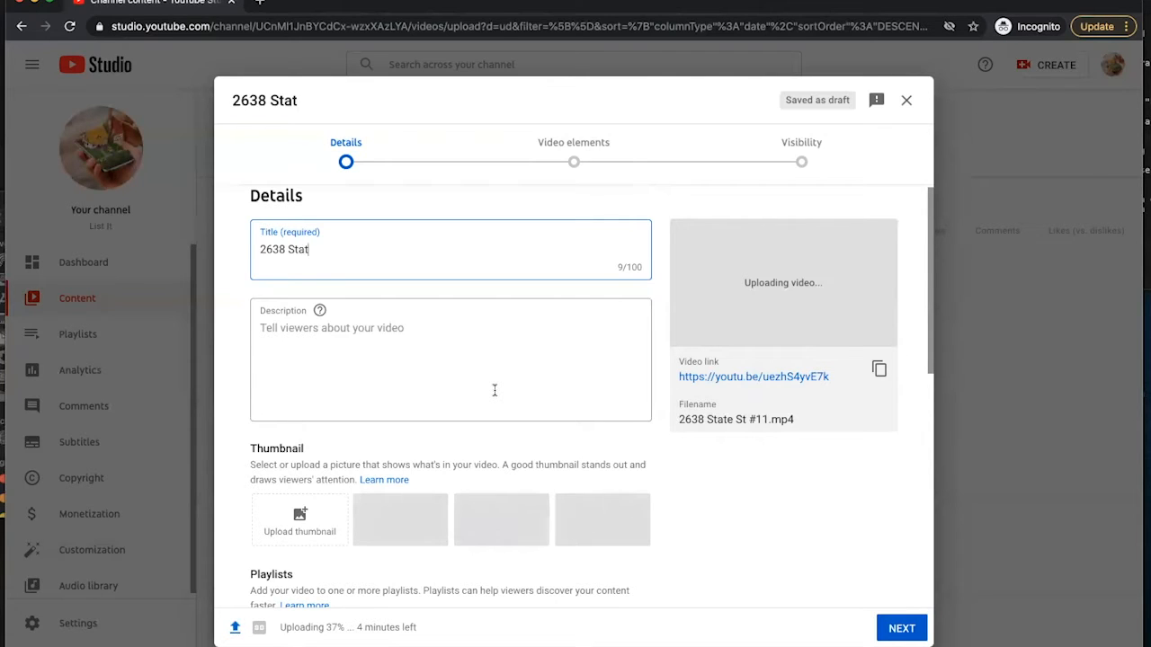
{"action": "key", "text": "ctrl+a"}
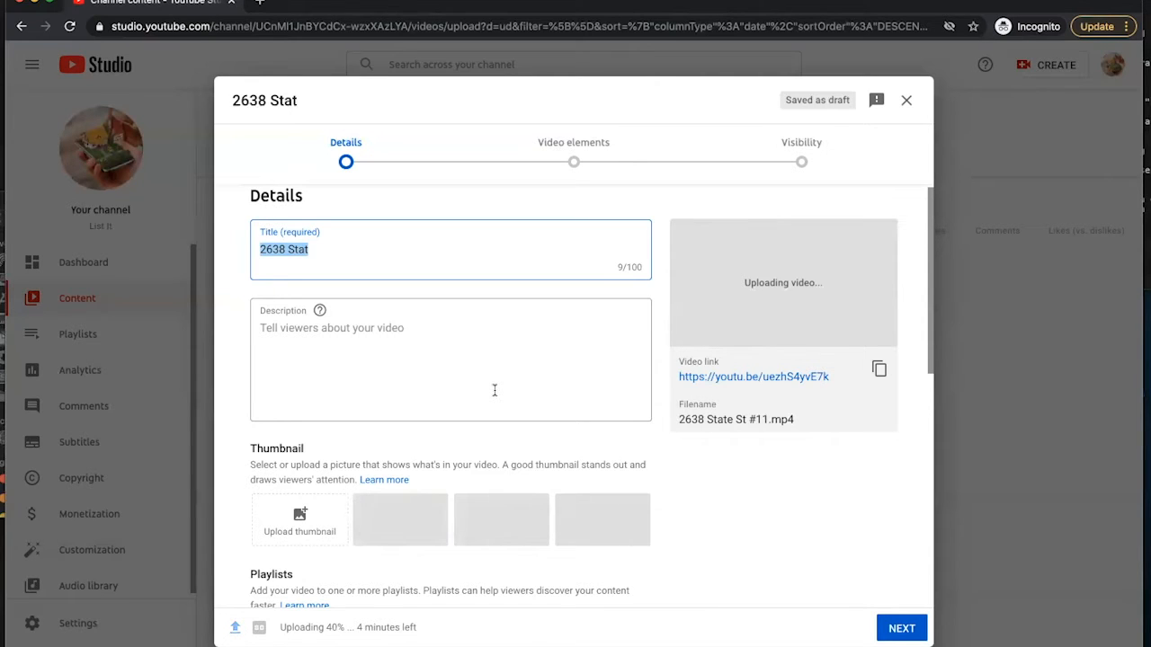
{"action": "type", "text": "Beverly hills real estate video"}
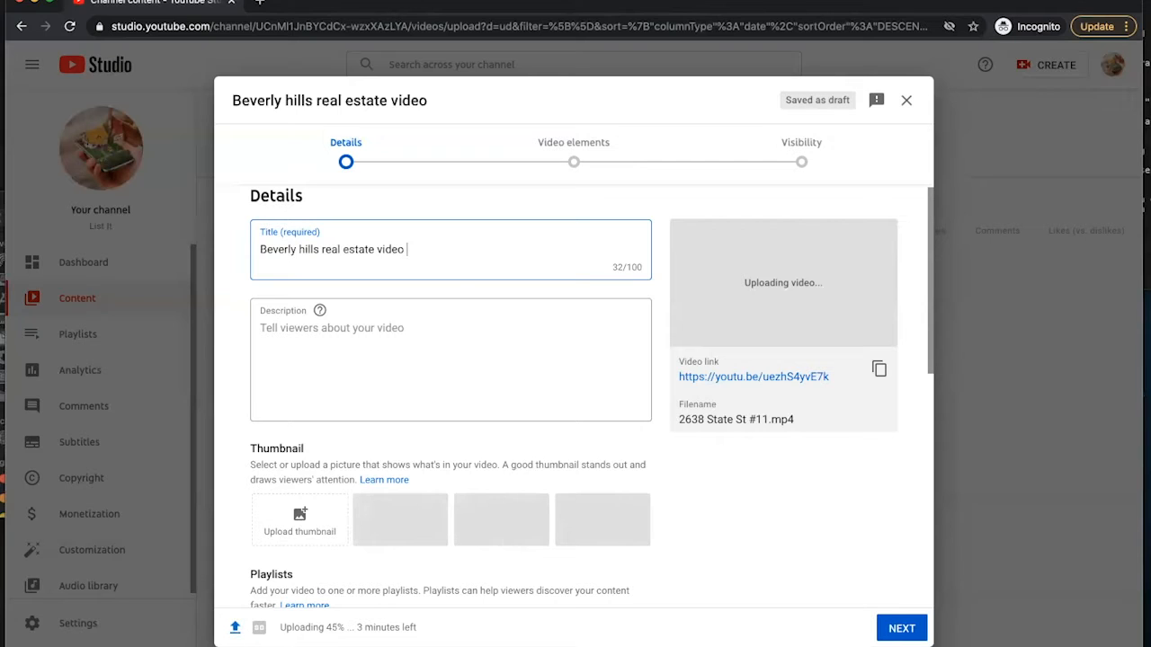
Extend the title to read "Beverly hills real estate video tour showcasing a property for sale in My neighborhood".
{"action": "type", "text": "show"}
{"action": "key", "text": "BackSpace"}
{"action": "key", "text": "BackSpace"}
{"action": "key", "text": "BackSpace"}
{"action": "key", "text": "BackSpace"}
{"action": "type", "text": "t"}
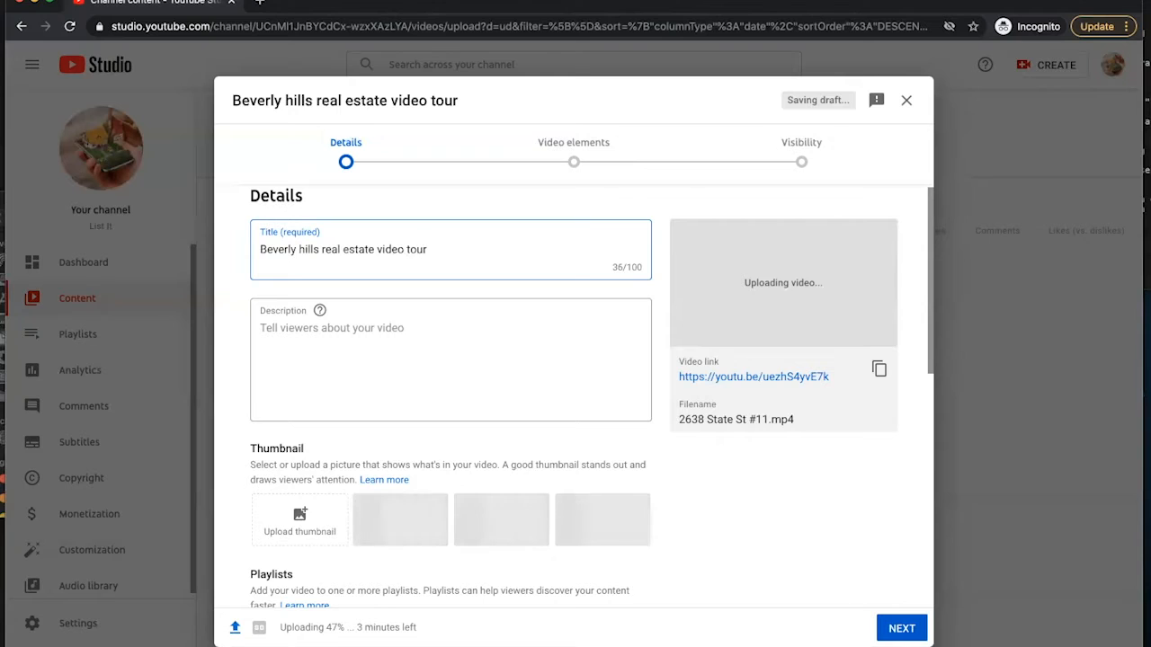
{"action": "type", "text": "our sh"}
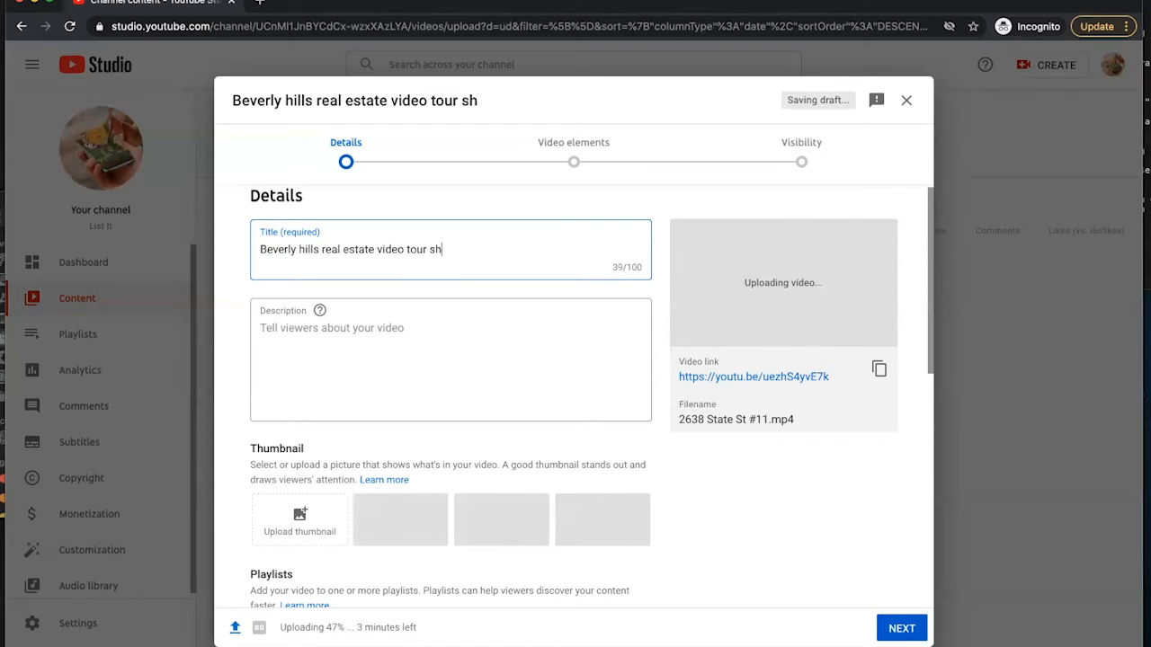
{"action": "type", "text": "owcasing properti"}
{"action": "key", "text": "BackSpace"}
{"action": "key", "text": "BackSpace"}
{"action": "key", "text": "BackSpace"}
{"action": "key", "text": "BackSpace"}
{"action": "key", "text": "BackSpace"}
{"action": "key", "text": "BackSpace"}
{"action": "type", "text": "a property for sale in"}
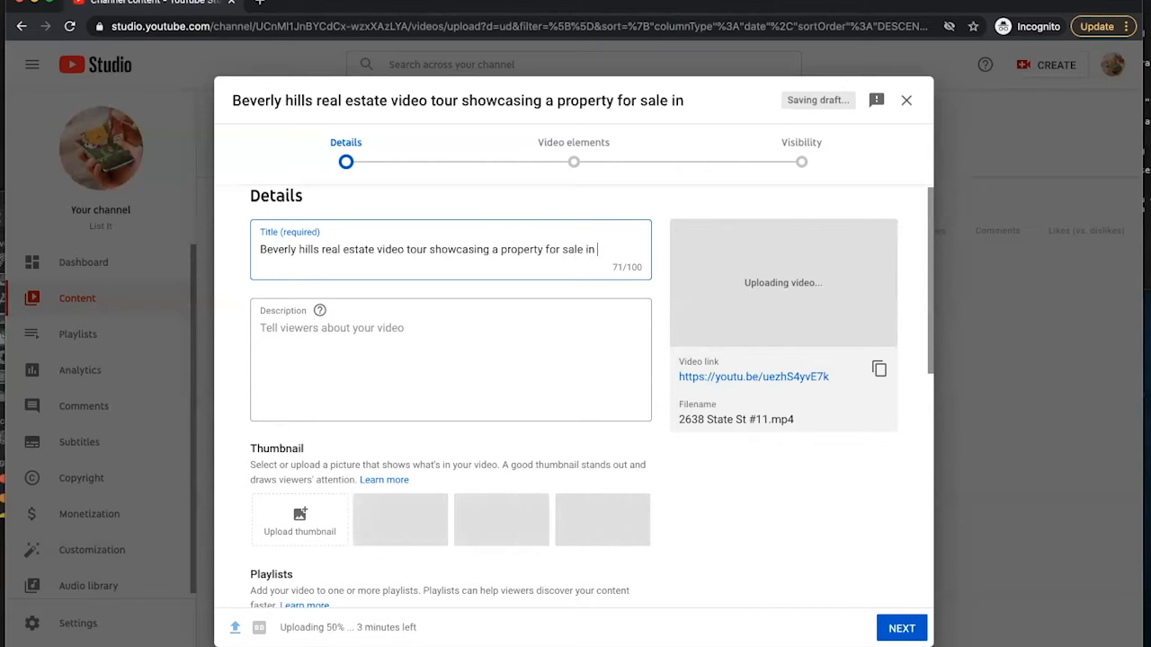
{"action": "type", "text": " Bel"}
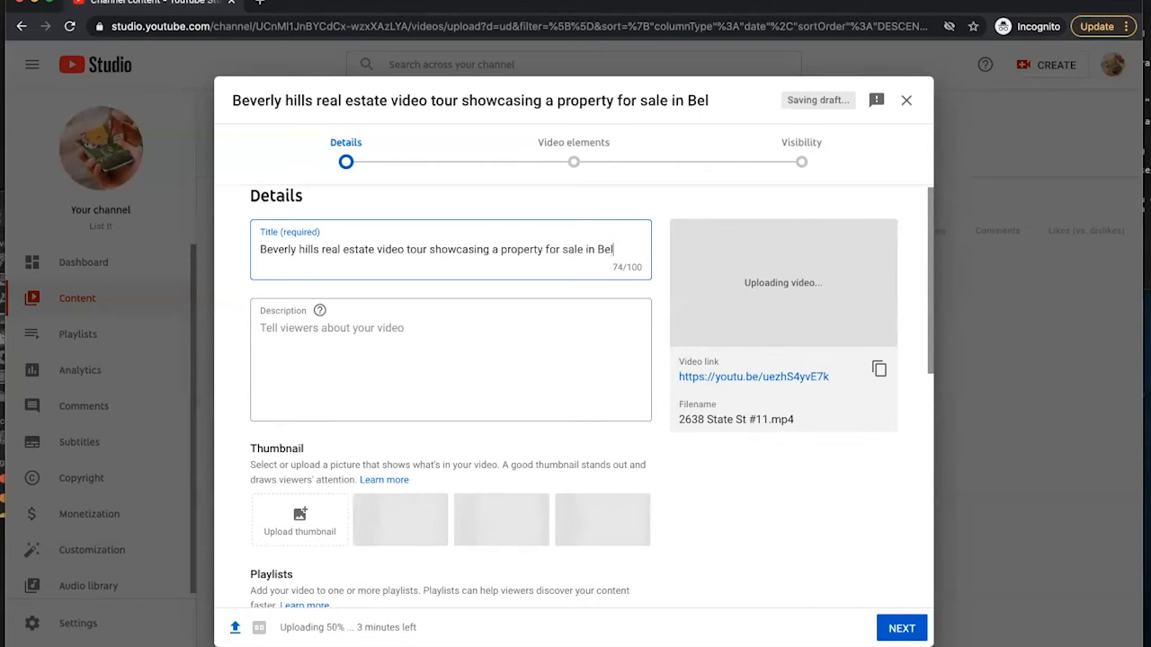
{"action": "key", "text": "BackSpace"}
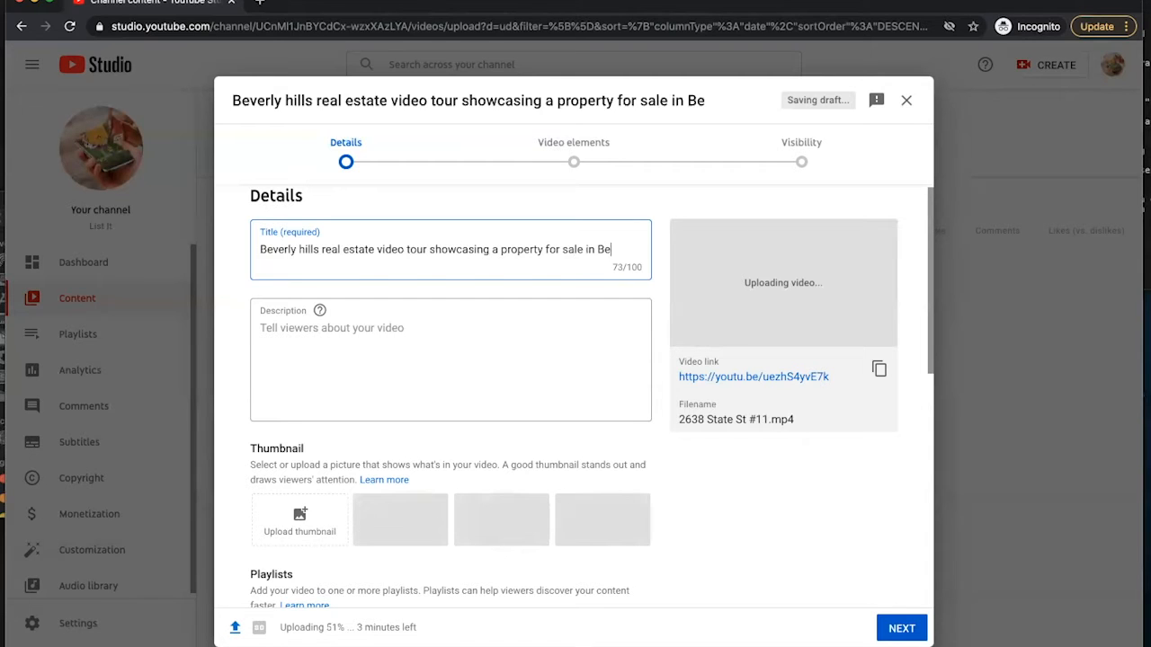
{"action": "type", "text": "My neighborhood"}
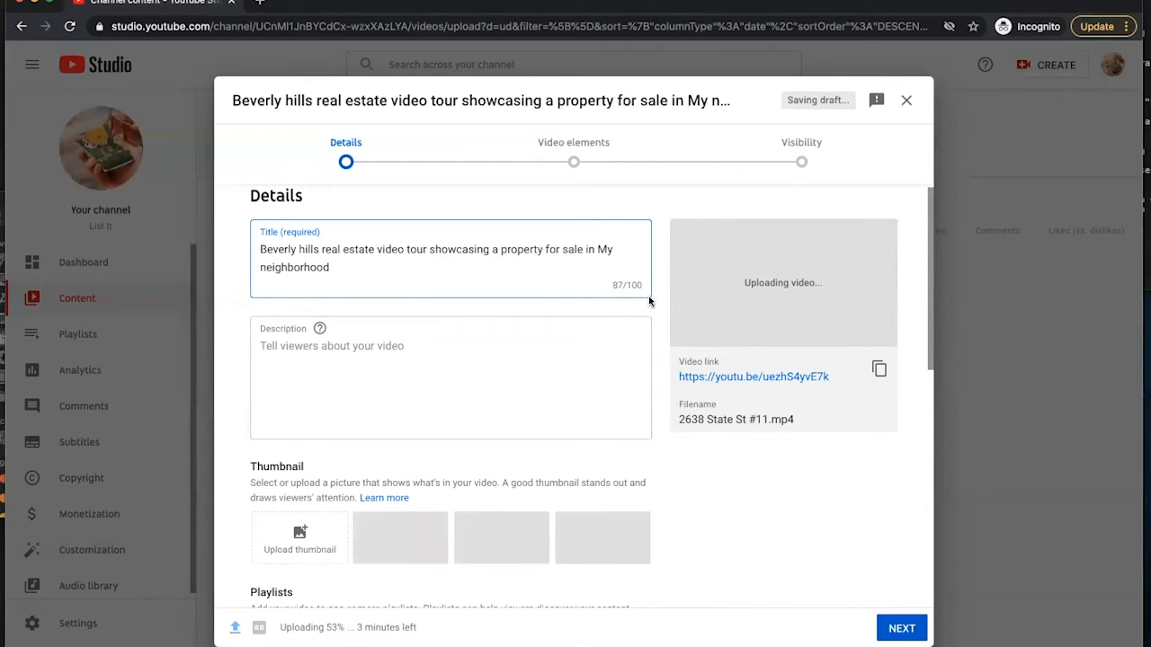
{"action": "left_click_drag", "start_coordinate": [332, 268], "coordinate": [249, 252]}
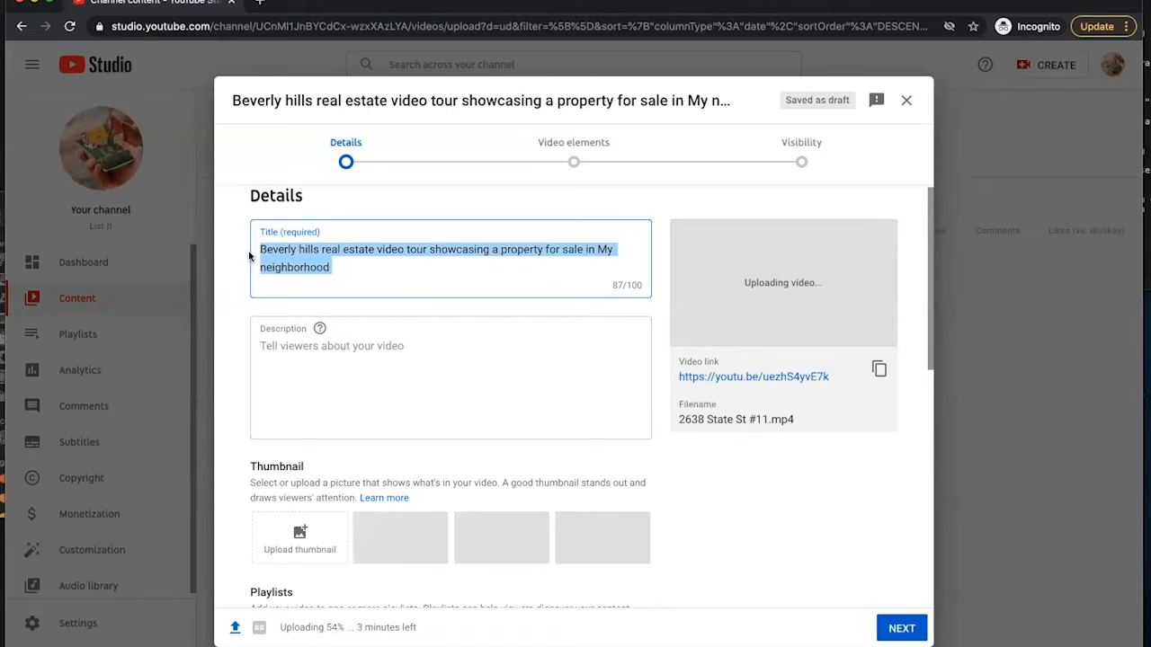
{"action": "left_click", "coordinate": [302, 248]}
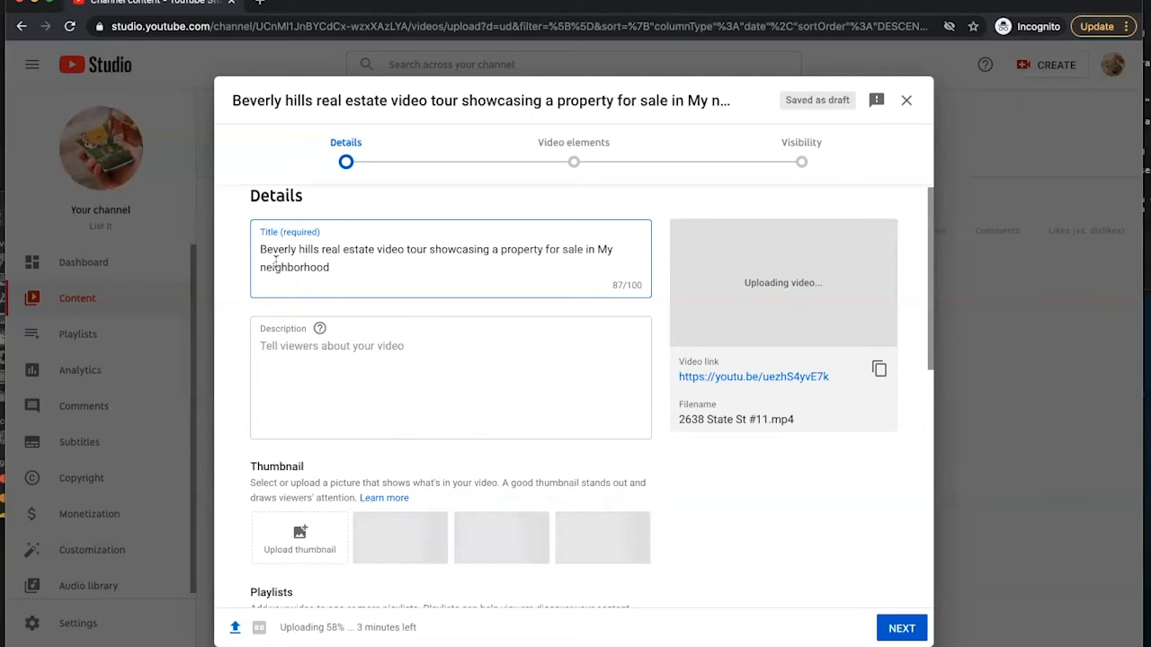
{"action": "left_click_drag", "start_coordinate": [337, 270], "coordinate": [253, 259]}
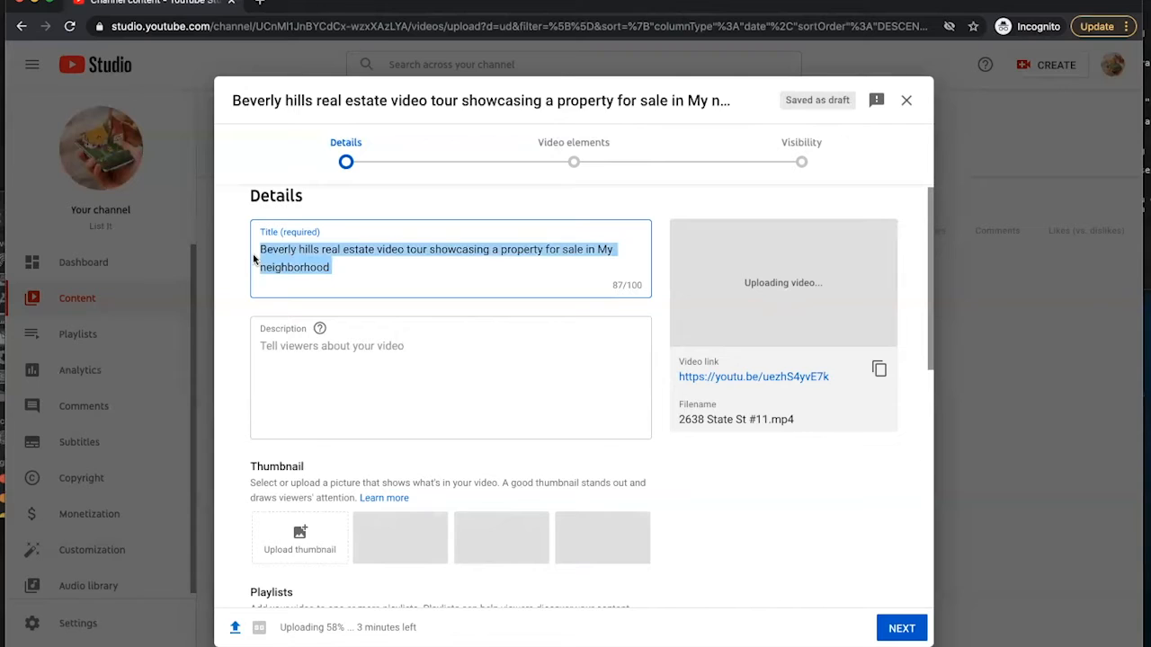
Enter the description "this video is about real estate. if you like real estate checkout this awesome real estate video. this is a real estate listing.".
{"action": "left_click", "coordinate": [345, 346]}
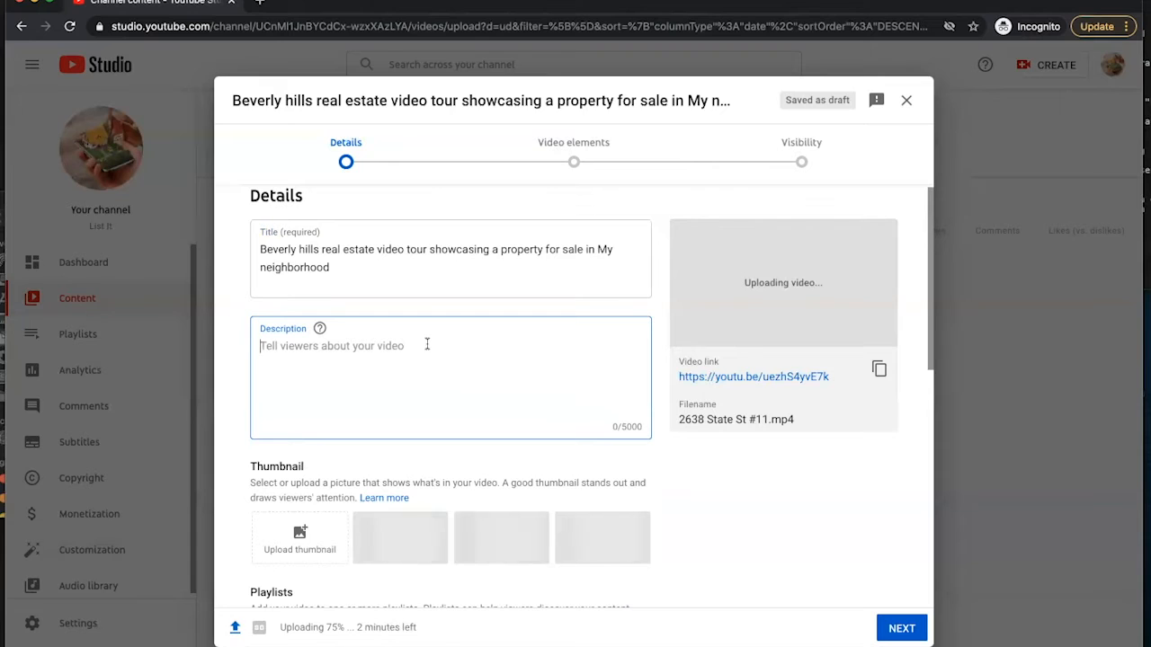
{"action": "type", "text": "this video is about real estate. if "}
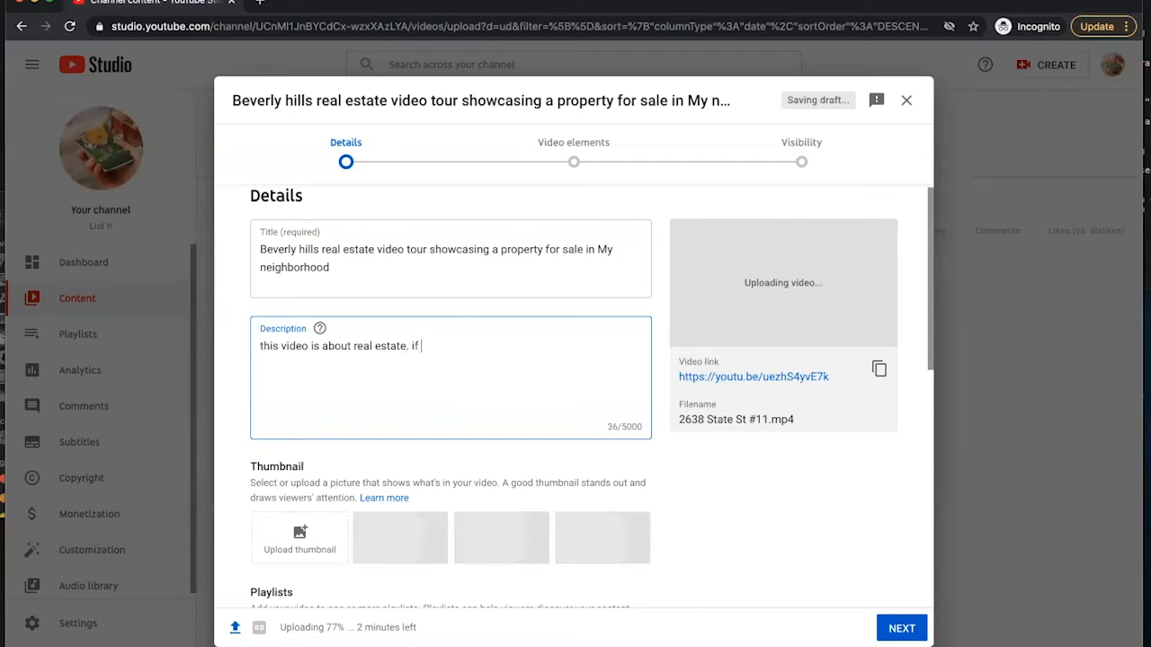
{"action": "type", "text": "you like real estate checkout this awesome real"}
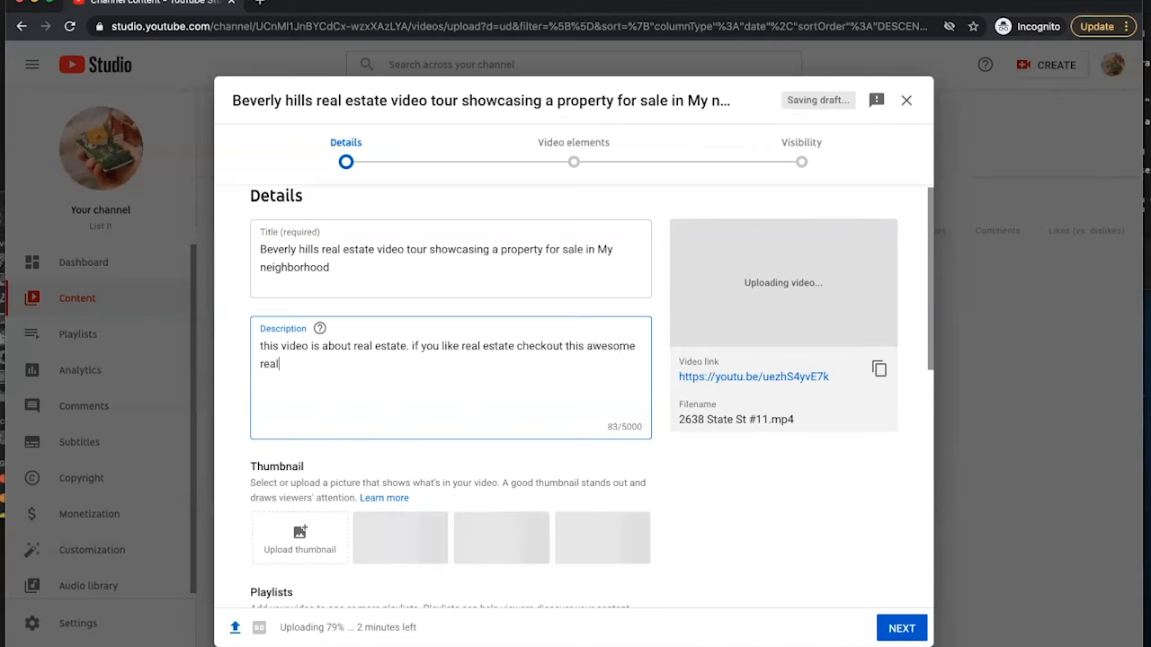
{"action": "type", "text": " estate vidd"}
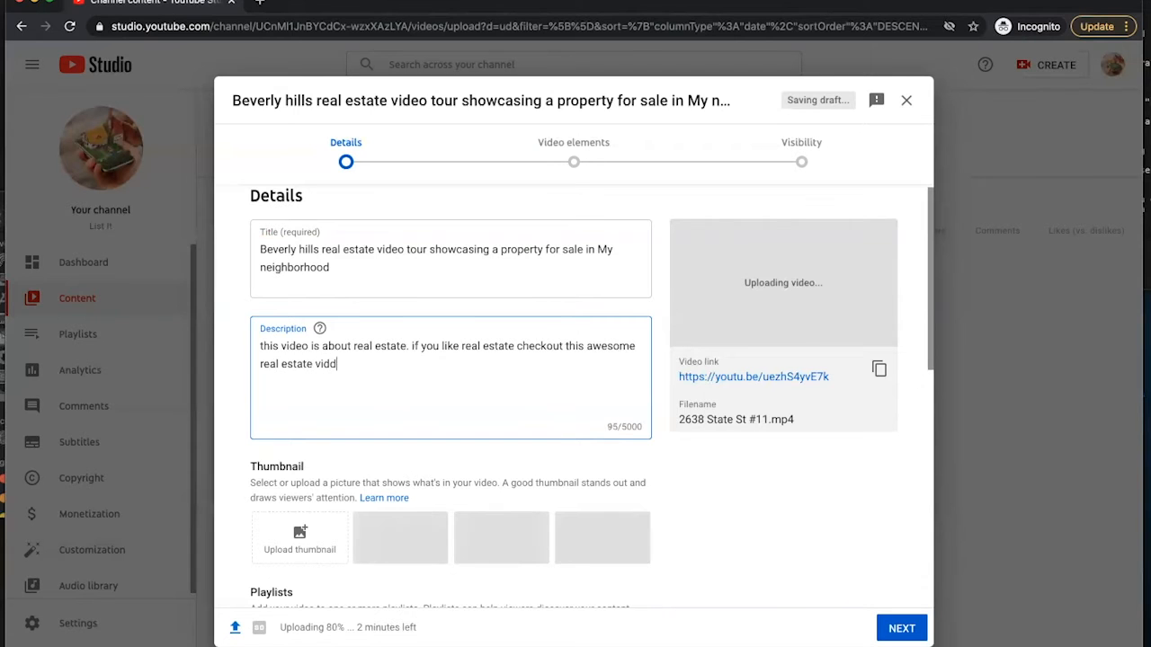
{"action": "key", "text": "BackSpace"}
{"action": "key", "text": "BackSpace"}
{"action": "key", "text": "BackSpace"}
{"action": "type", "text": "eo. this is a "}
{"action": "type", "text": "real estate "}
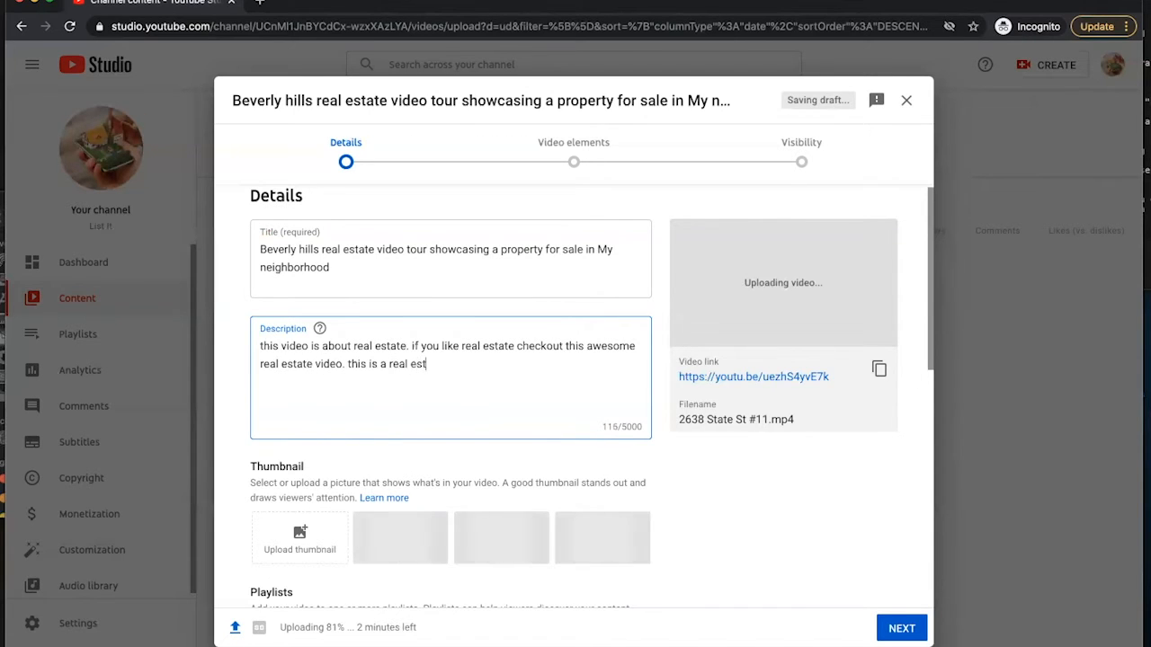
{"action": "type", "text": "listing."}
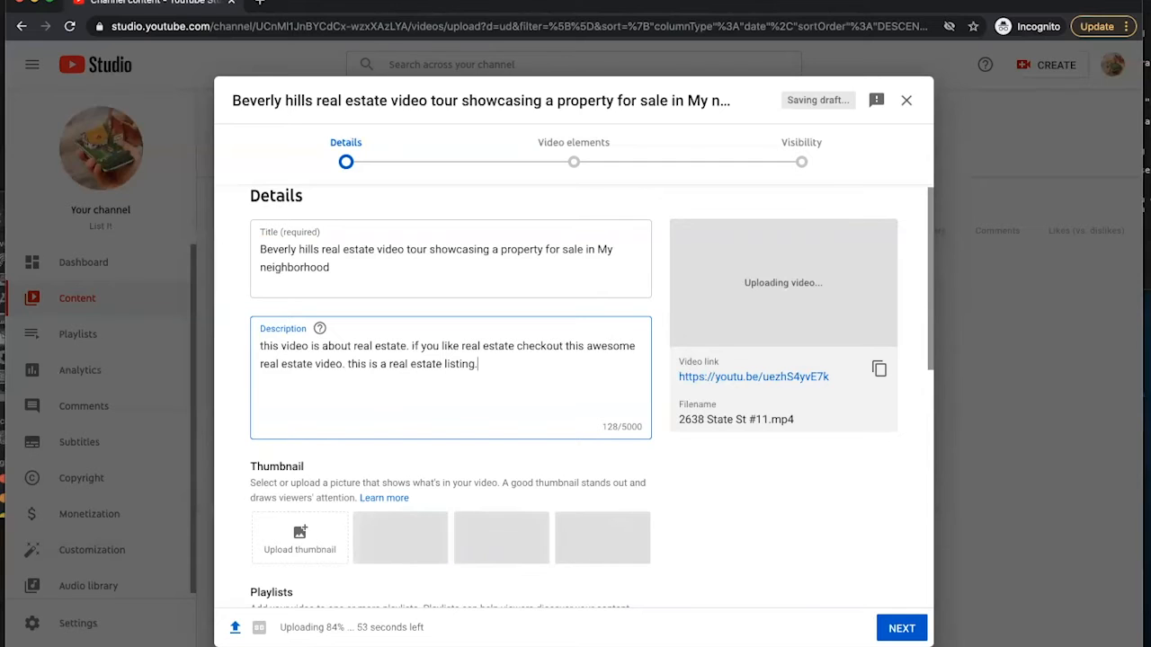
Replace the description with the keyword list "beverly hills houses, mansions in california, cool listing videos, mls property tours".
{"action": "left_click_drag", "start_coordinate": [490, 364], "coordinate": [119, 335]}
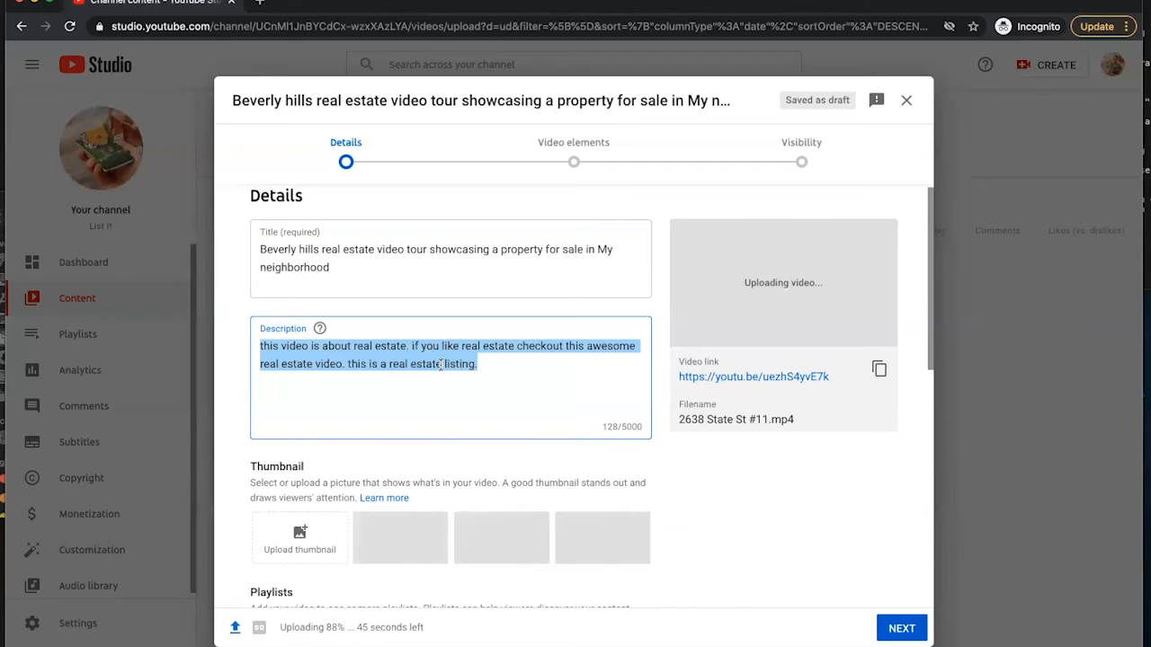
{"action": "key", "text": "BackSpace"}
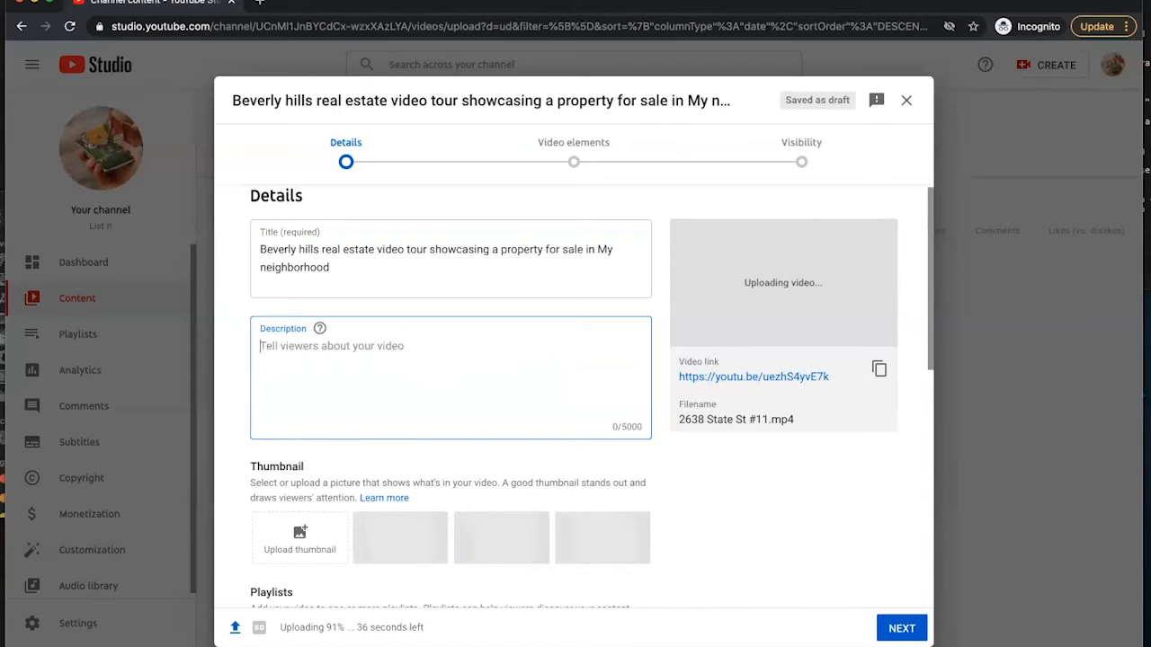
{"action": "type", "text": "beverly hills hourse"}
{"action": "key", "text": "BackSpace"}
{"action": "key", "text": "BackSpace"}
{"action": "key", "text": "BackSpace"}
{"action": "type", "text": "ses, "}
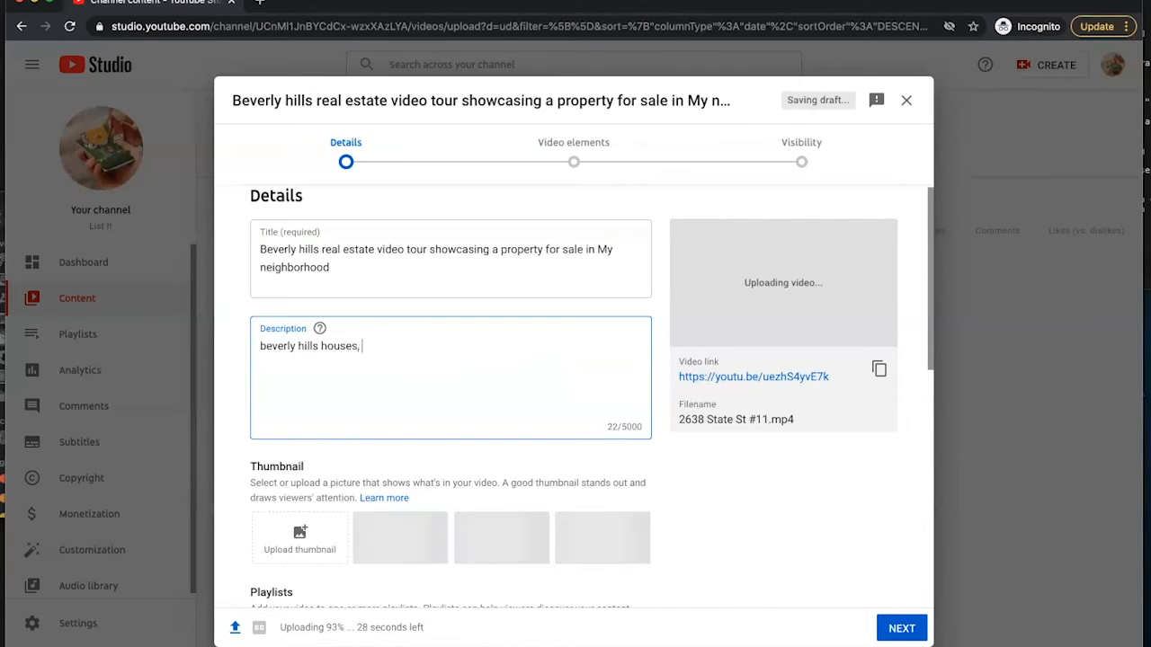
{"action": "type", "text": "mansions in california"}
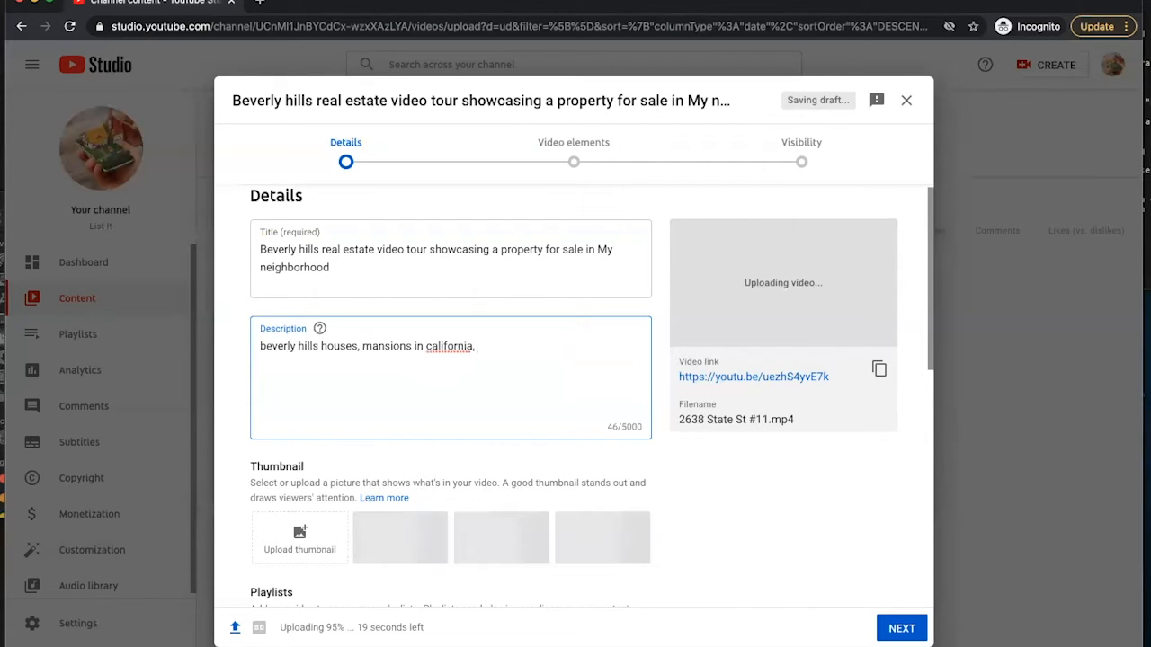
{"action": "type", "text": ", cool listing videos, mls property tours"}
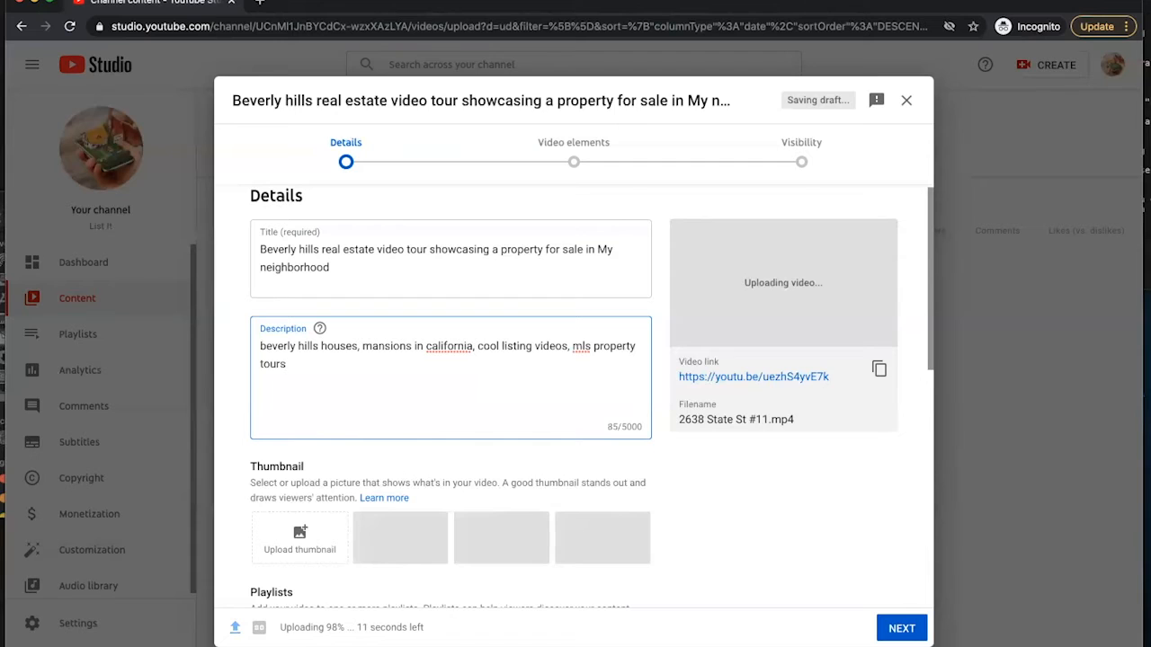
Add above the keyword list: "Checkout this awesome beverly hills house for sale. It is surrounded by ocean views and beautiful California mansions.".
{"action": "left_click", "coordinate": [335, 334]}
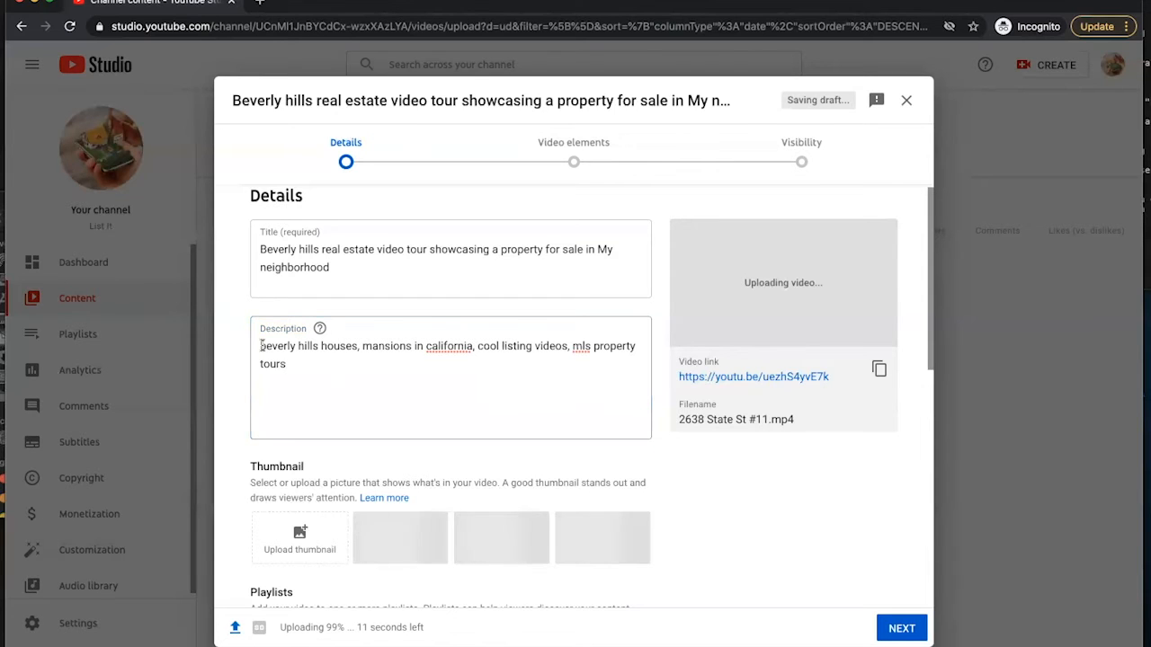
{"action": "left_click", "coordinate": [260, 346]}
{"action": "key", "text": "Return"}
{"action": "key", "text": "Return"}
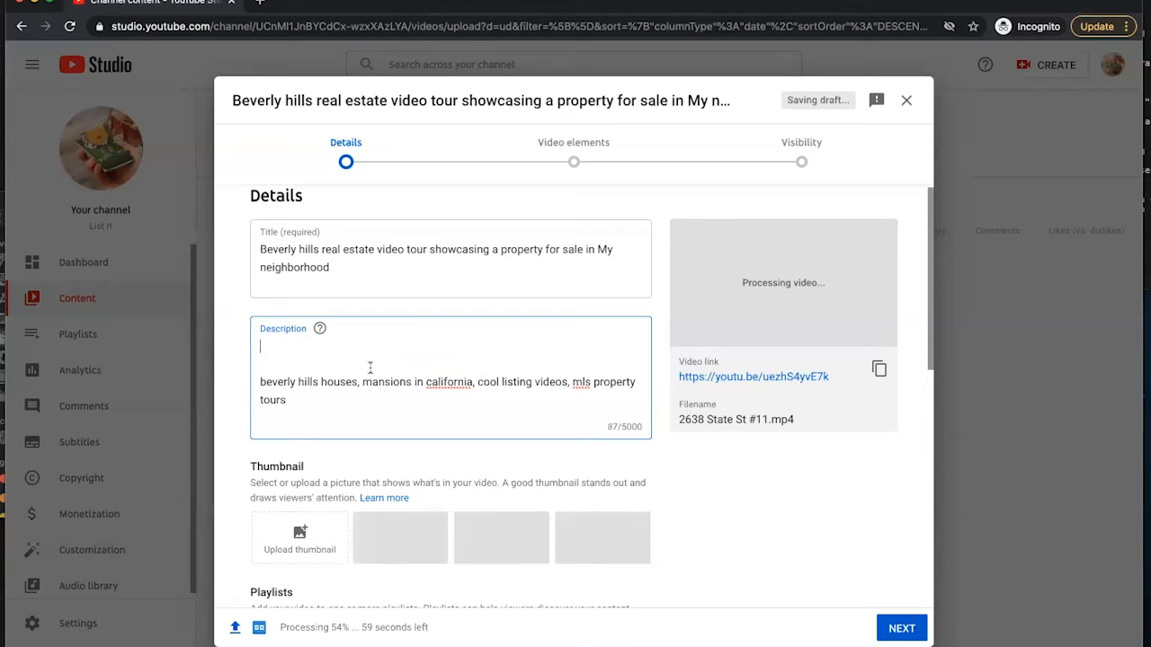
{"action": "type", "text": "Checkout this aswesome"}
{"action": "key", "text": "Down"}
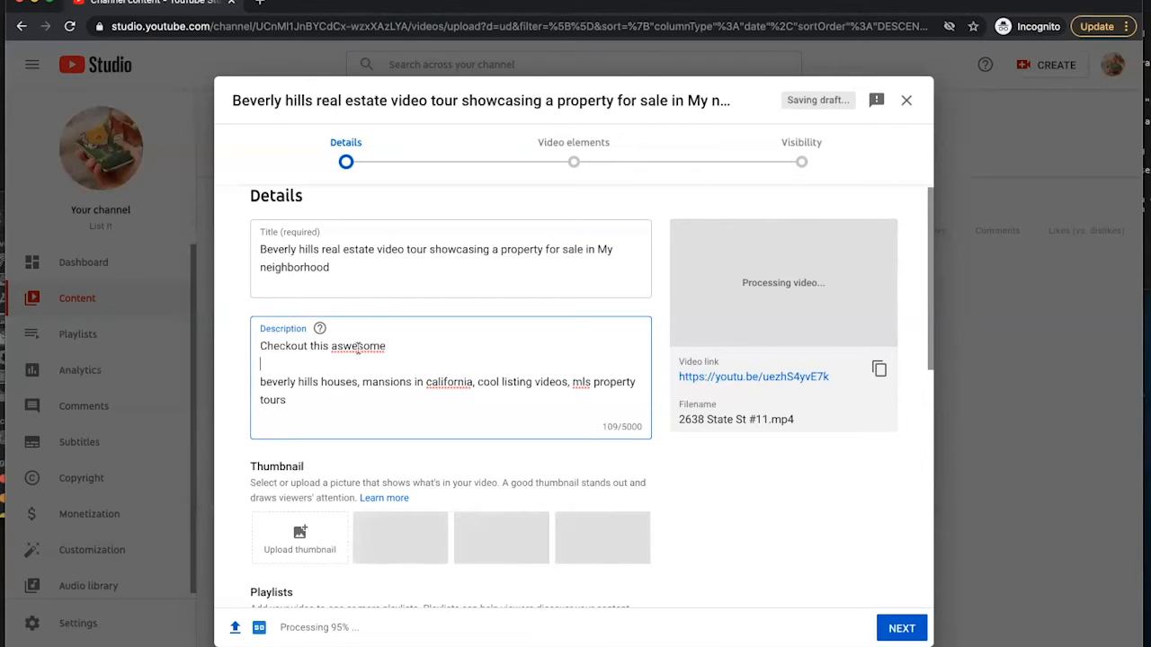
{"action": "left_click", "coordinate": [393, 348]}
{"action": "type", "text": "beverly hills "}
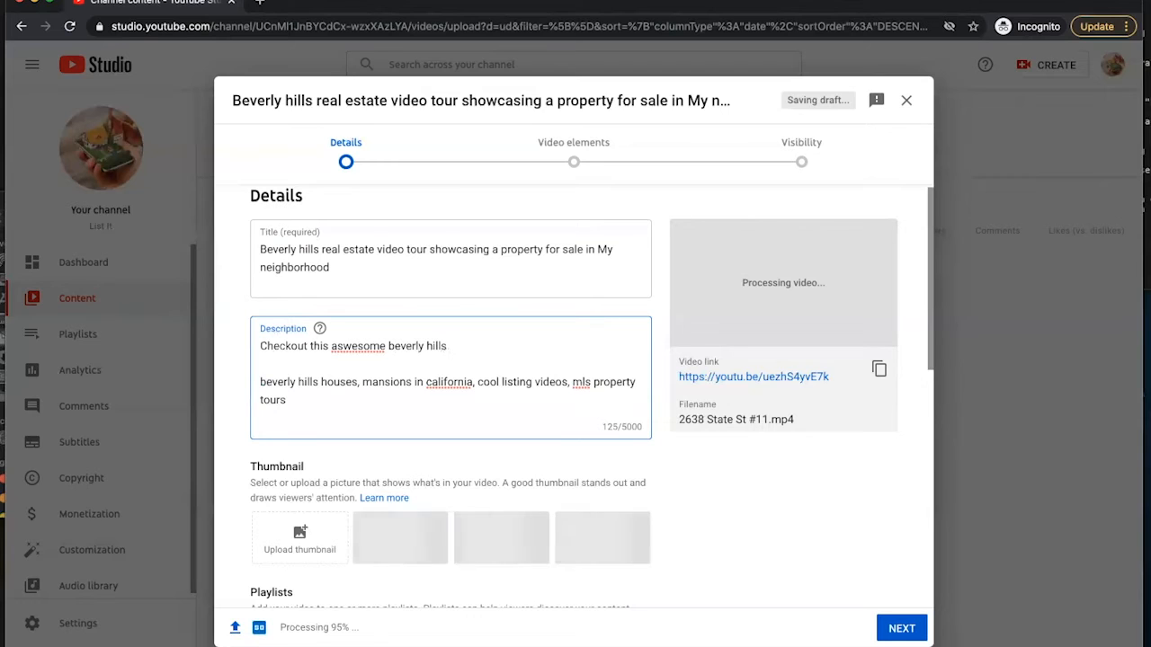
{"action": "type", "text": "hous"}
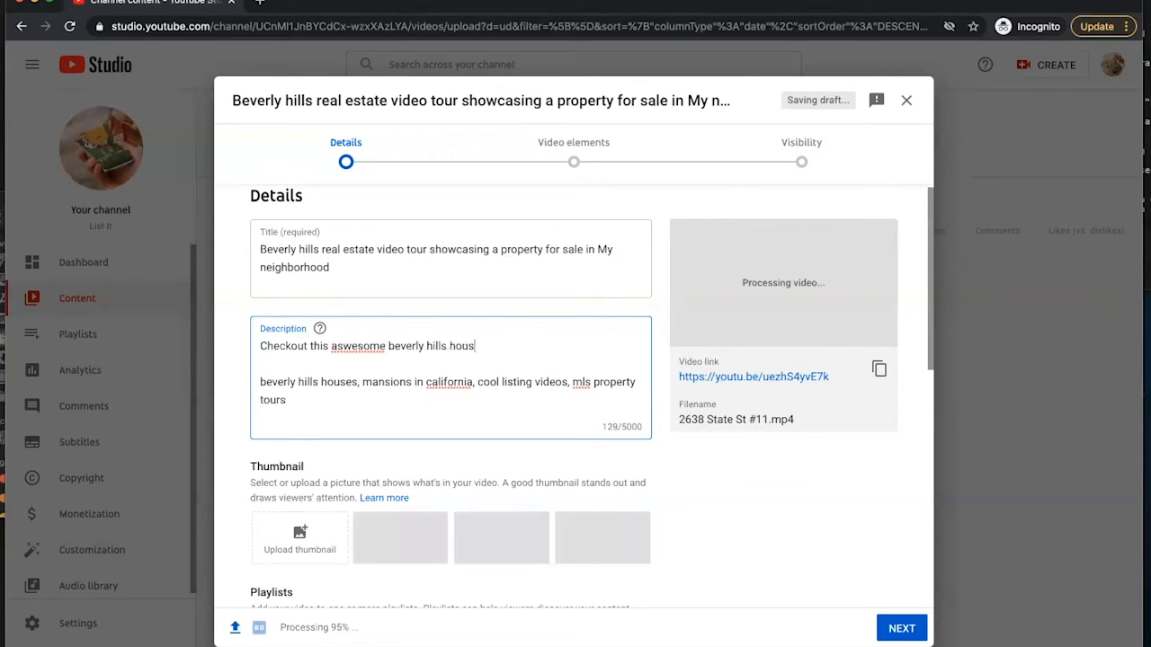
{"action": "type", "text": "e for sale. It i"}
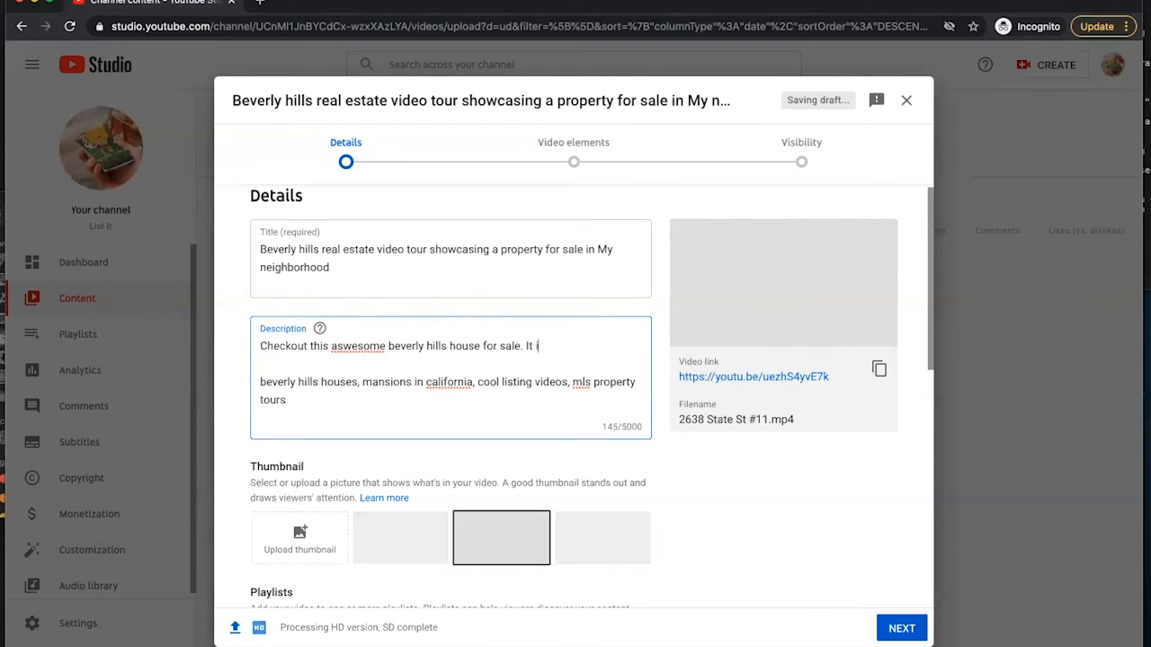
{"action": "type", "text": "s surou"}
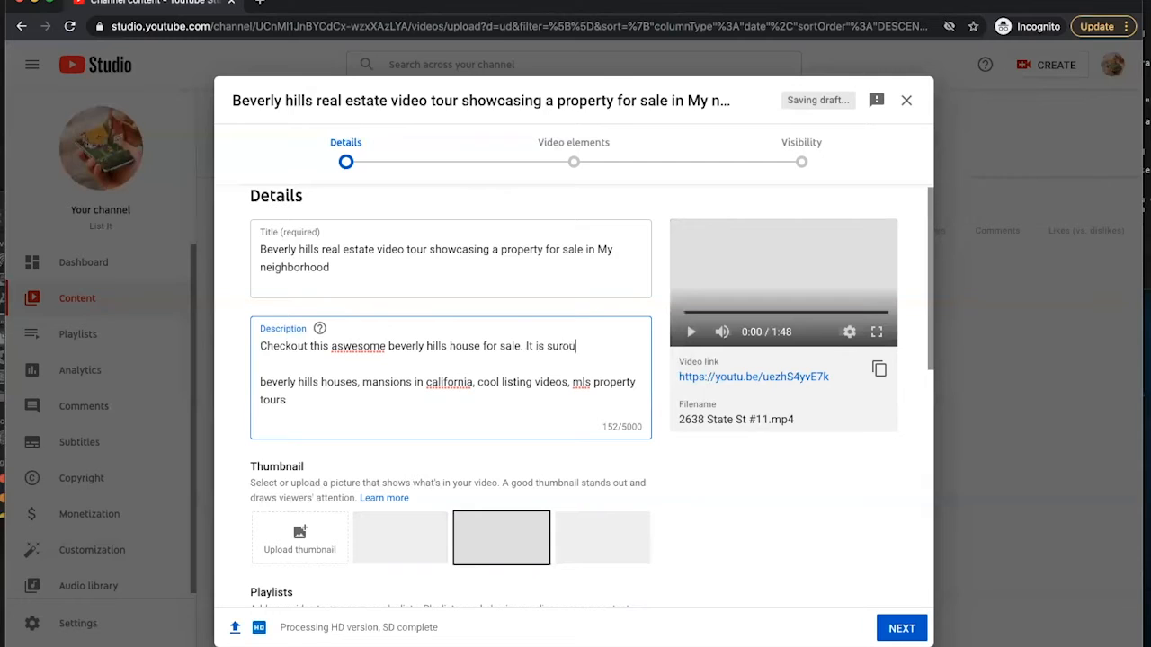
{"action": "type", "text": "nded by ocean views"}
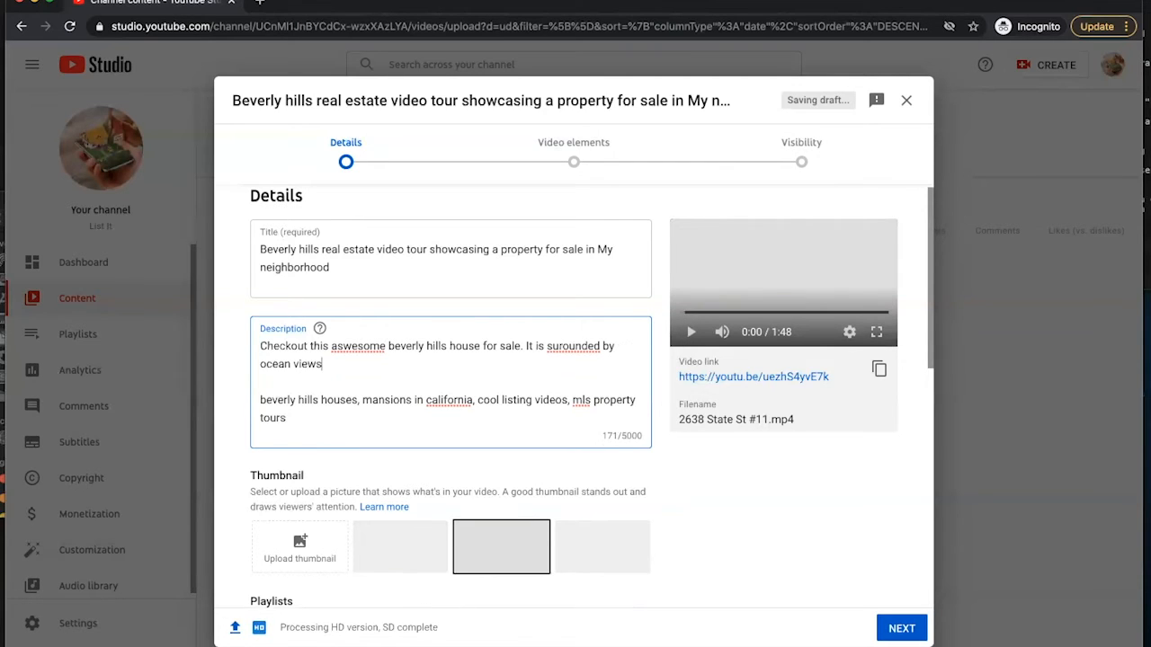
{"action": "type", "text": " and beautiful california mansion"}
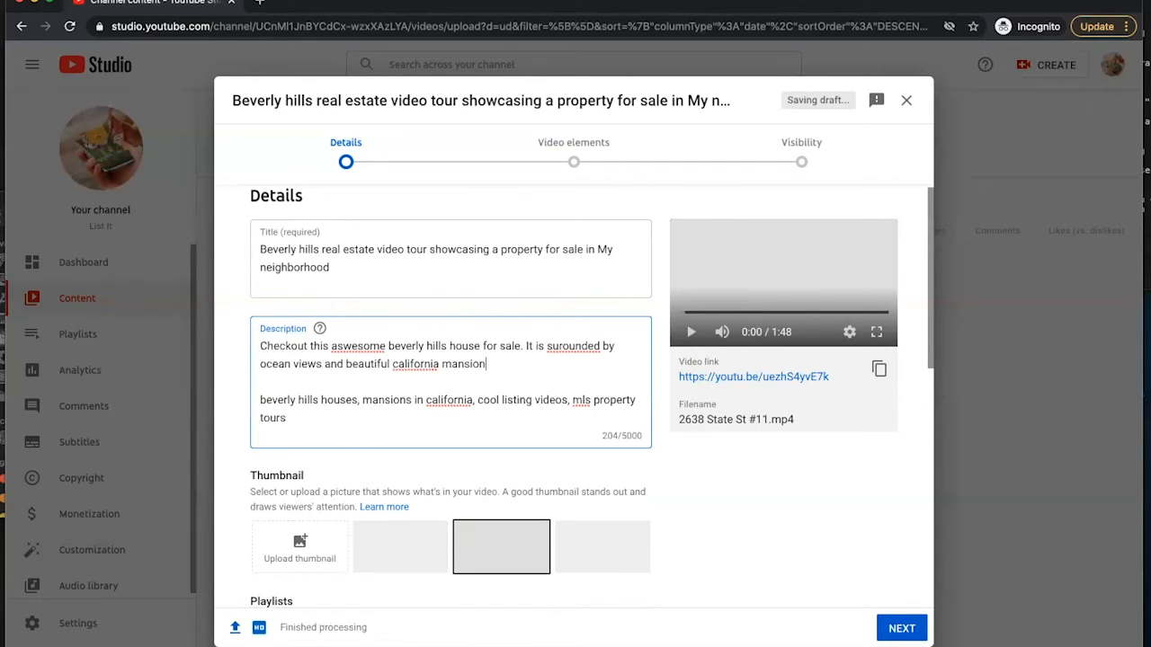
{"action": "type", "text": "s."}
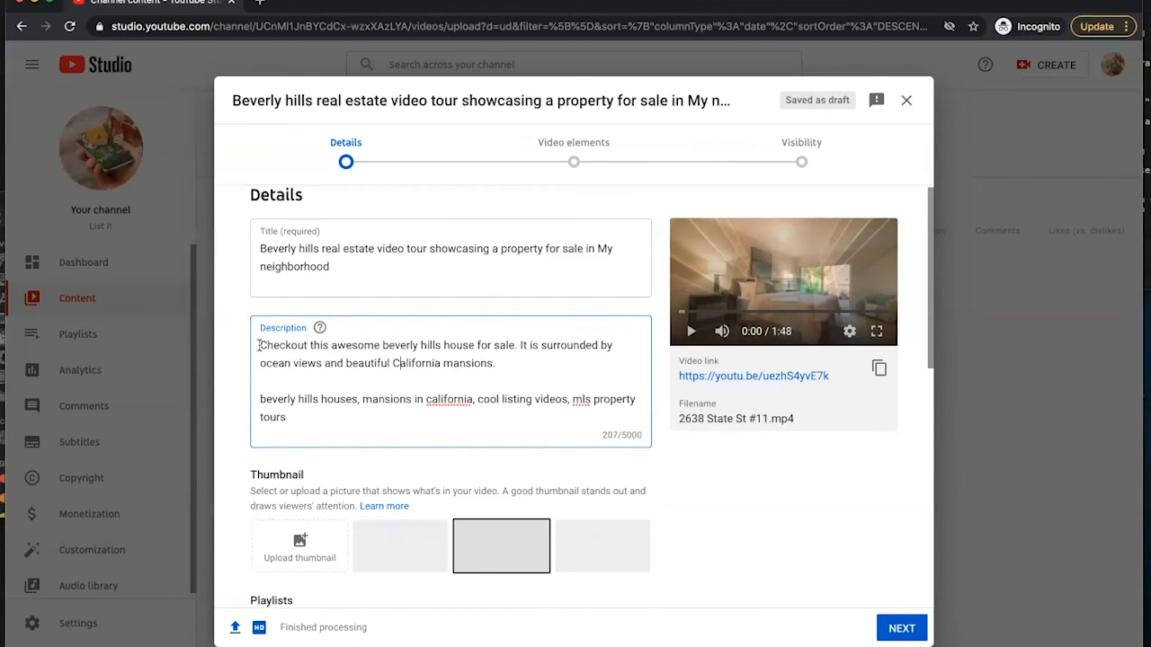
Review the description's opening paragraph, focusing on how the keyword phrases are worked into its sentences.
{"action": "left_click_drag", "start_coordinate": [259, 345], "coordinate": [514, 346]}
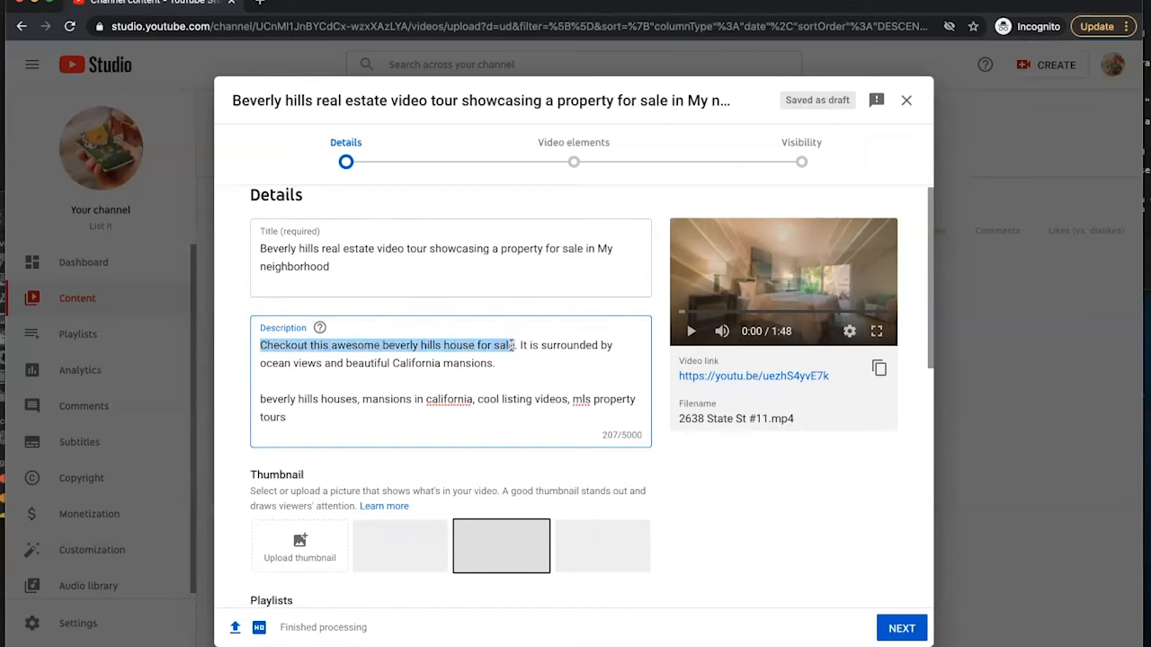
{"action": "left_click", "coordinate": [404, 374]}
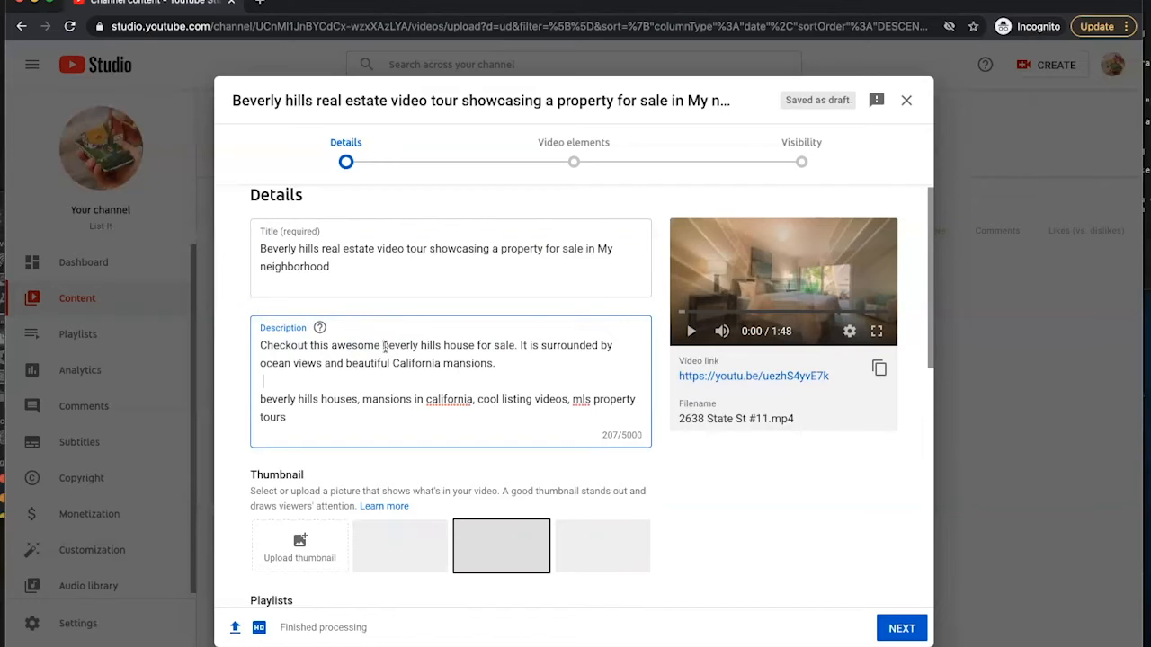
{"action": "left_click_drag", "start_coordinate": [381, 345], "coordinate": [439, 348]}
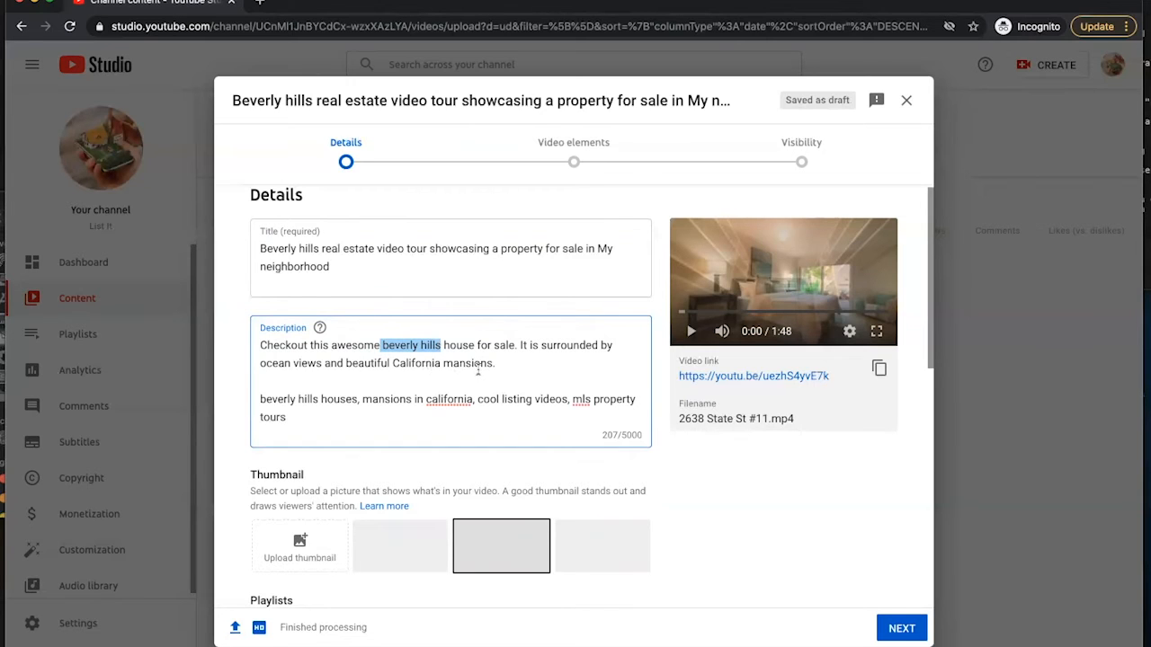
{"action": "left_click", "coordinate": [467, 365]}
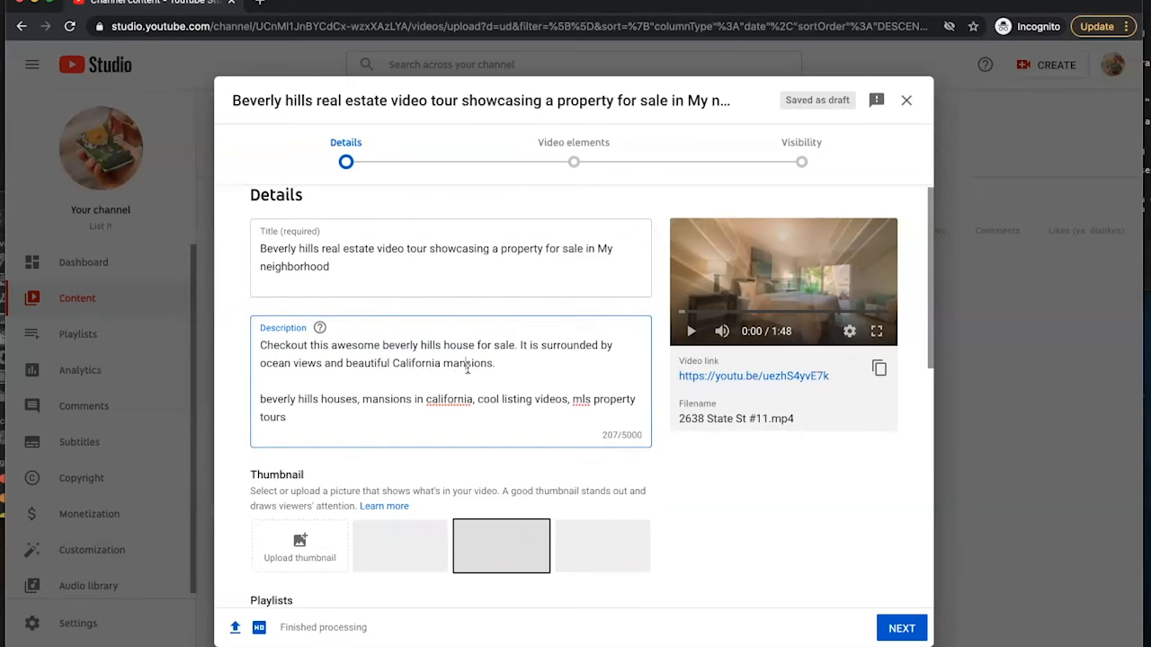
{"action": "triple_click", "coordinate": [394, 344]}
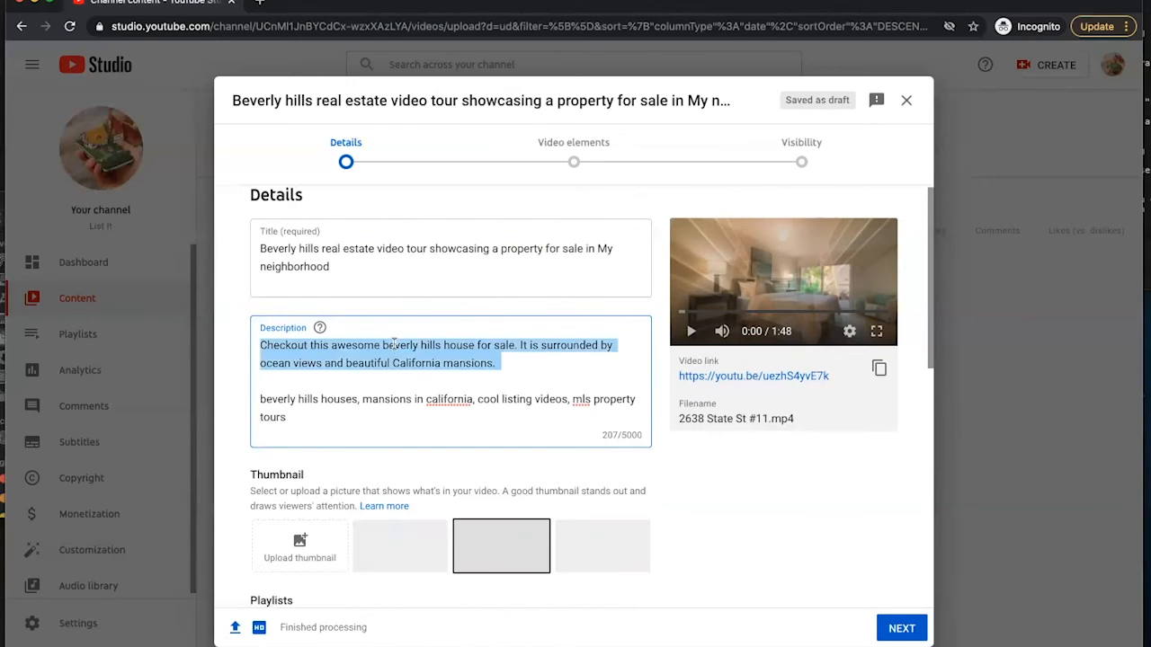
{"action": "double_click", "coordinate": [460, 363]}
{"action": "left_click", "coordinate": [400, 345]}
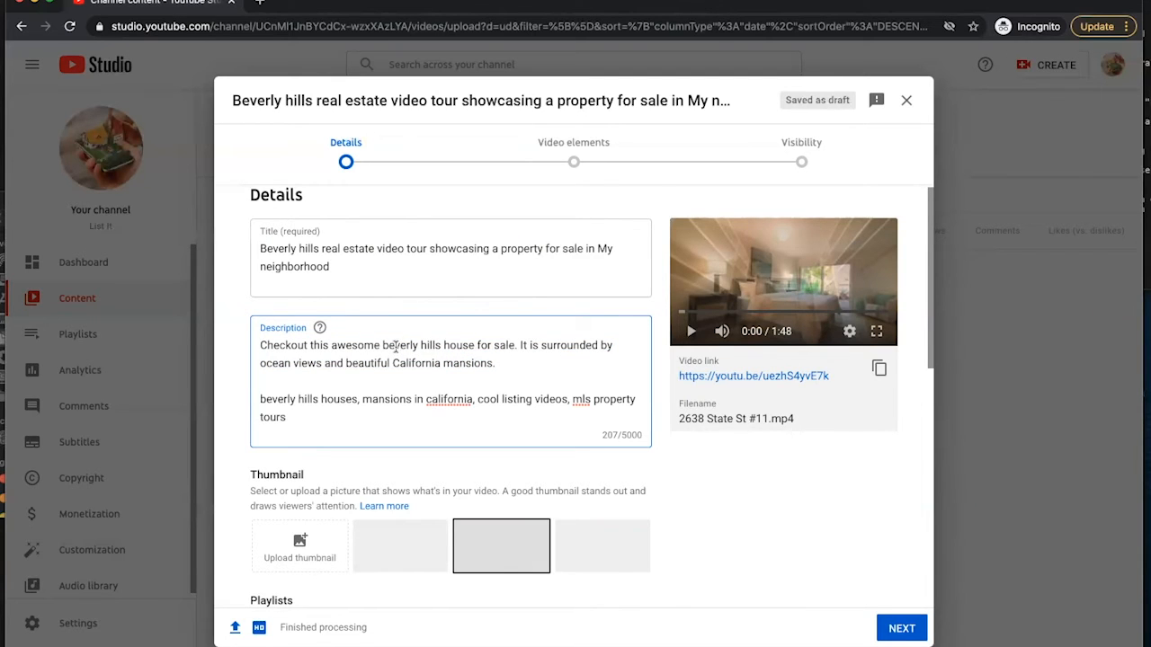
{"action": "left_click_drag", "start_coordinate": [381, 345], "coordinate": [482, 345]}
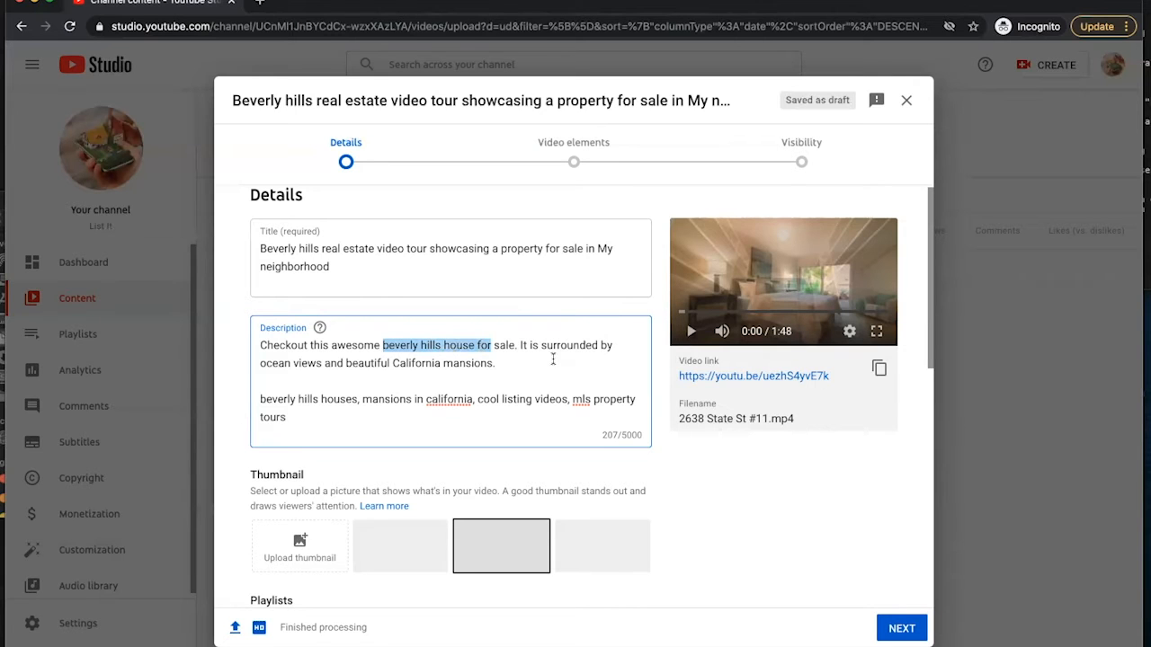
Delete the comma-separated keyword list from the end of the description.
{"action": "left_click_drag", "start_coordinate": [312, 419], "coordinate": [252, 397]}
{"action": "triple_click", "coordinate": [284, 403]}
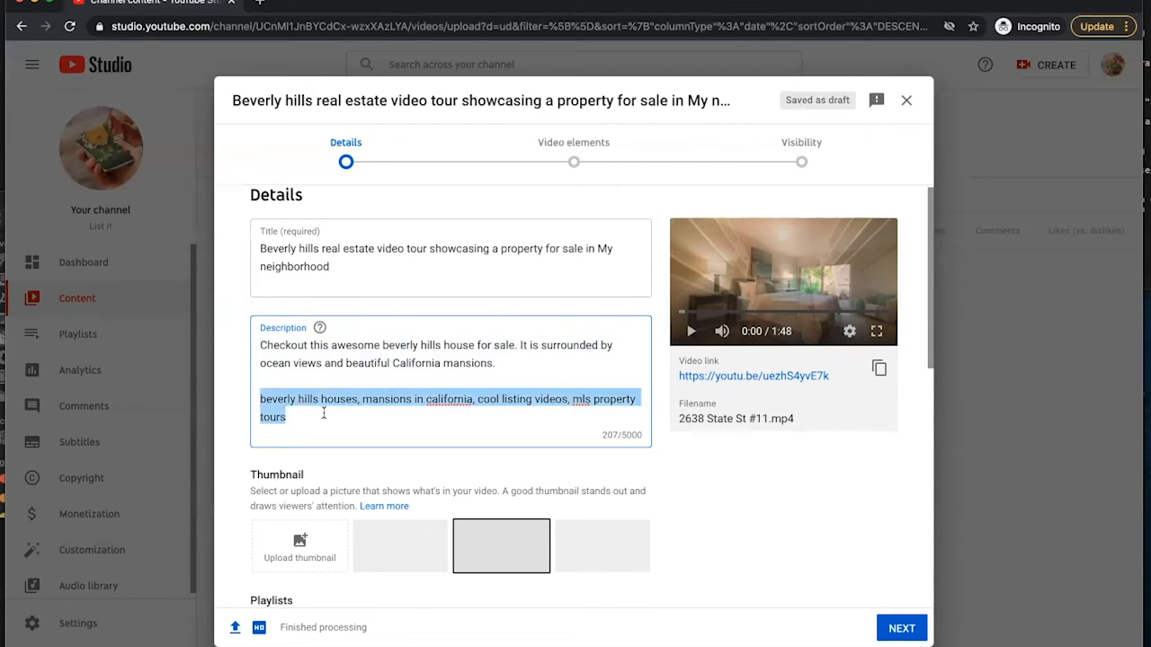
{"action": "key", "text": "BackSpace"}
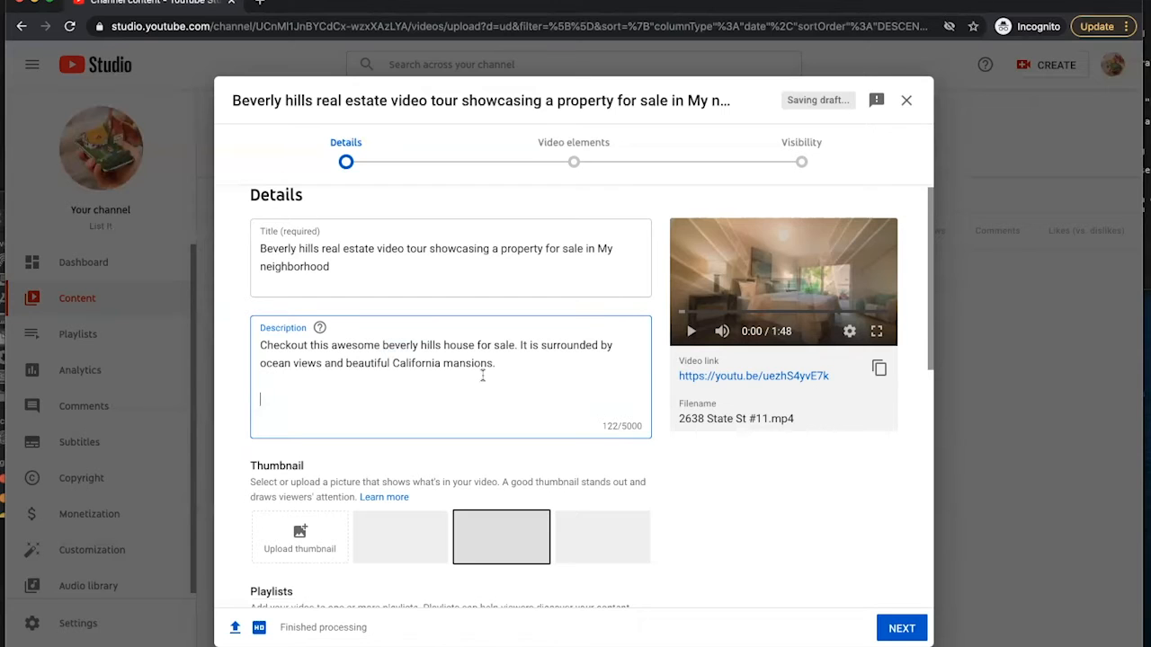
Look over the thumbnail, playlist and audience settings below the description.
{"action": "scroll", "coordinate": [476, 401], "scroll_direction": "down", "scroll_amount": 2}
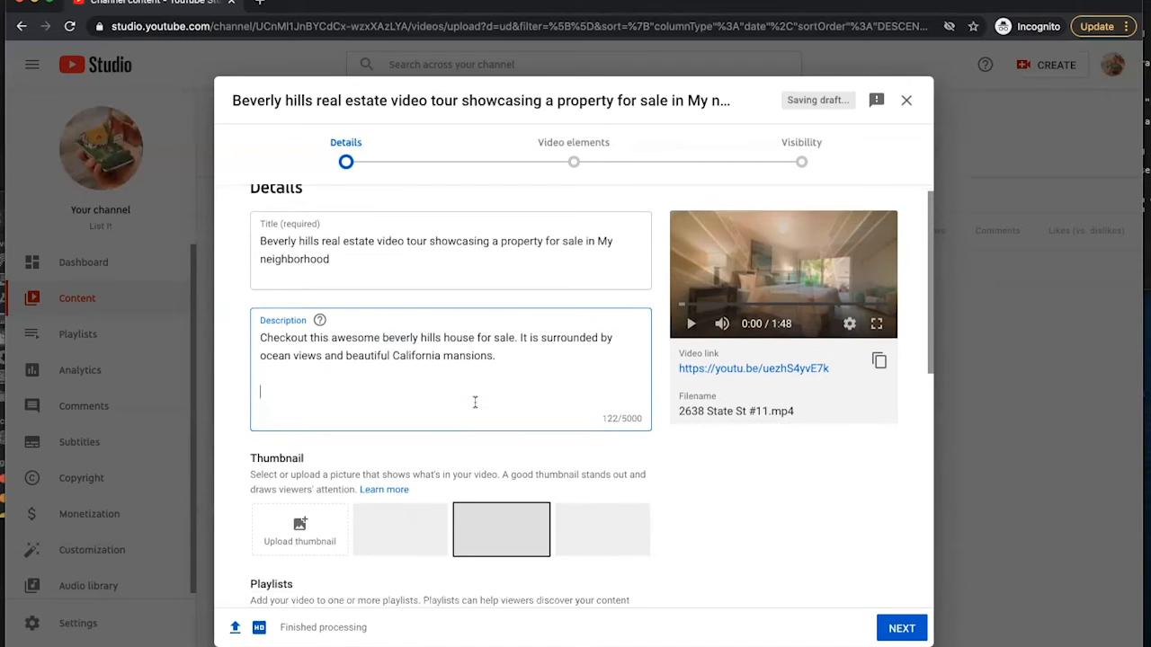
{"action": "scroll", "coordinate": [475, 402], "scroll_direction": "down", "scroll_amount": 3}
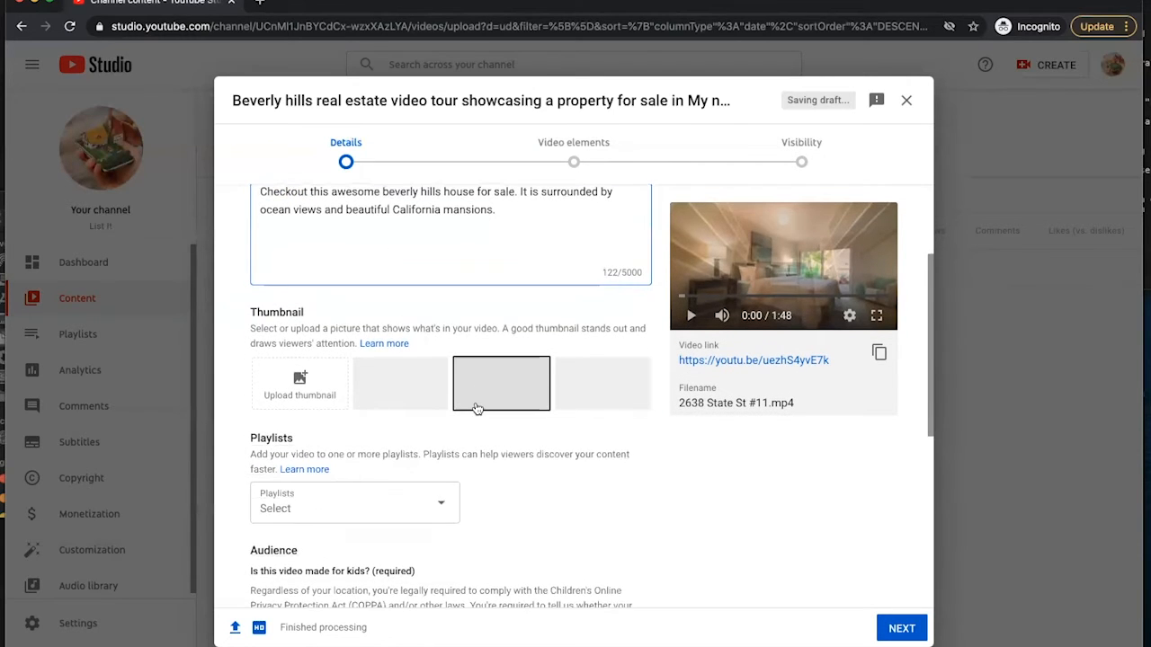
{"action": "scroll", "coordinate": [477, 409], "scroll_direction": "down", "scroll_amount": 1}
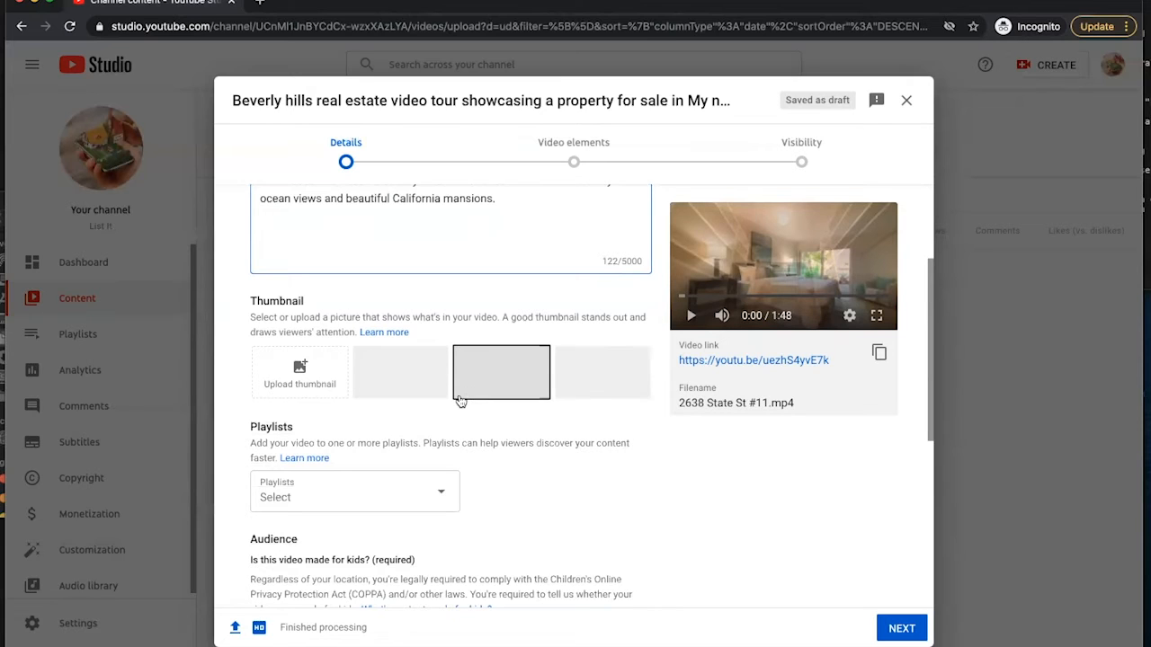
{"action": "scroll", "coordinate": [459, 401], "scroll_direction": "up", "scroll_amount": 1}
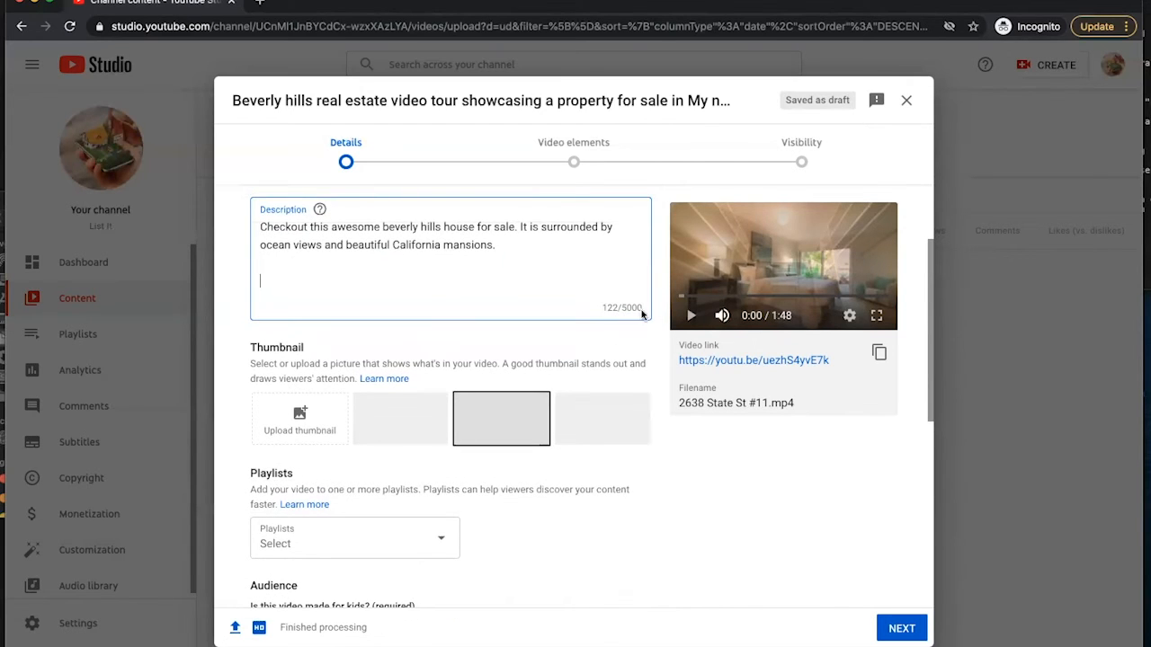
{"action": "scroll", "coordinate": [338, 292], "scroll_direction": "down", "scroll_amount": 4}
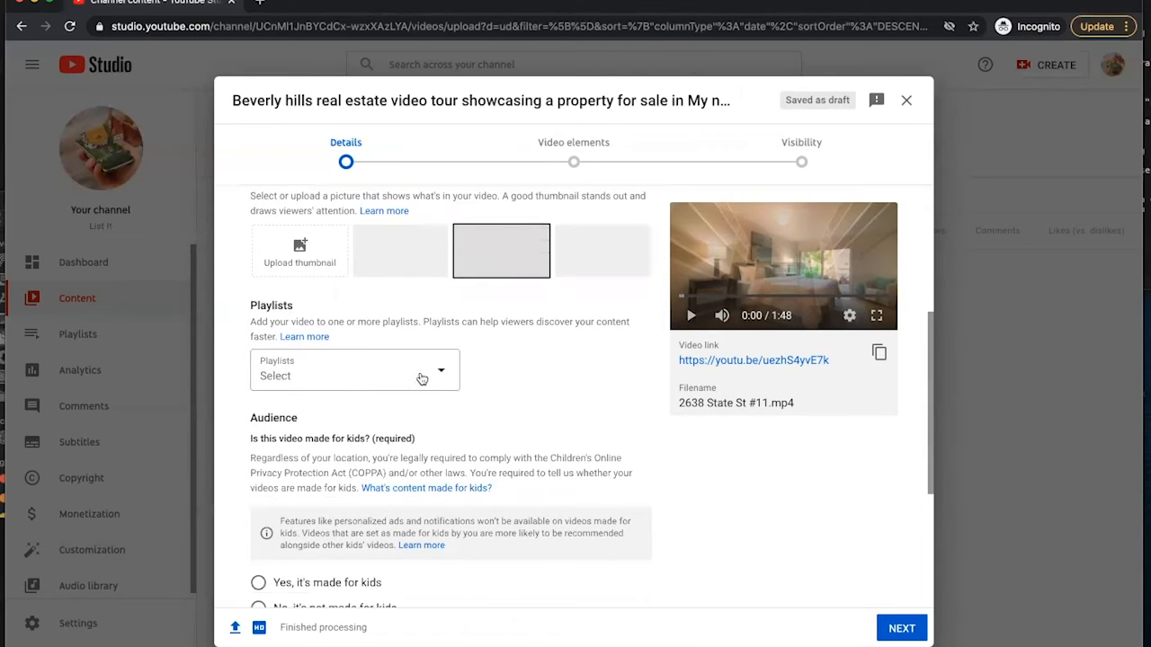
Try out each of the auto-generated thumbnails, ending with the fireplace image selected.
{"action": "scroll", "coordinate": [422, 369], "scroll_direction": "up", "scroll_amount": 3}
{"action": "scroll", "coordinate": [605, 331], "scroll_direction": "up", "scroll_amount": 1}
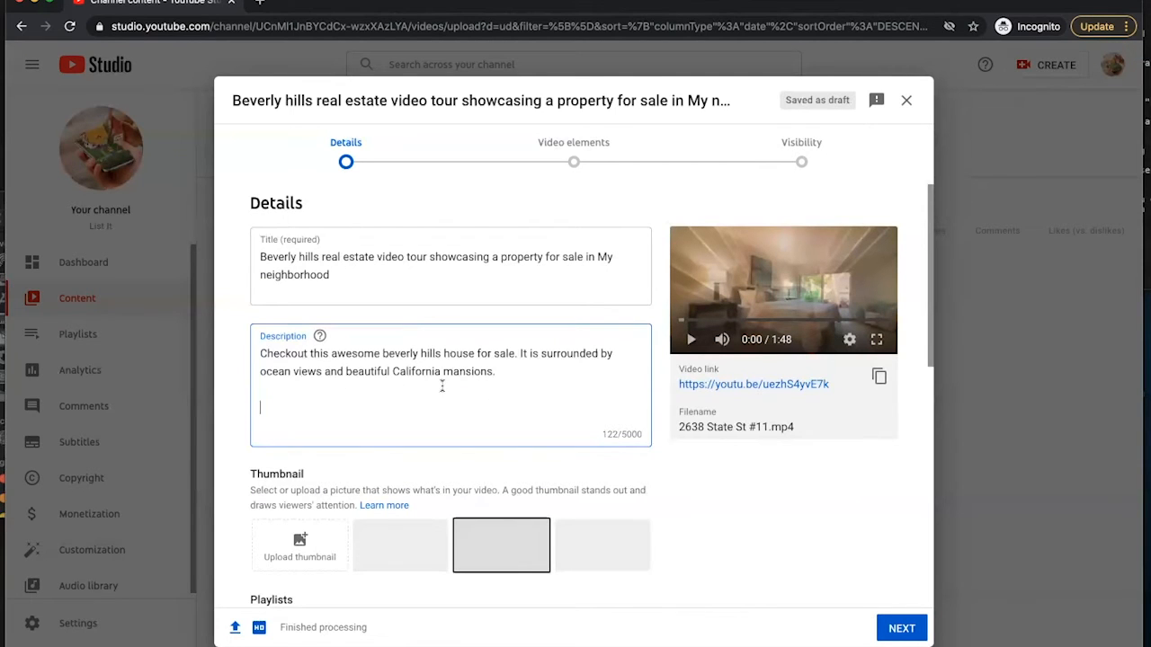
{"action": "scroll", "coordinate": [428, 389], "scroll_direction": "down", "scroll_amount": 1}
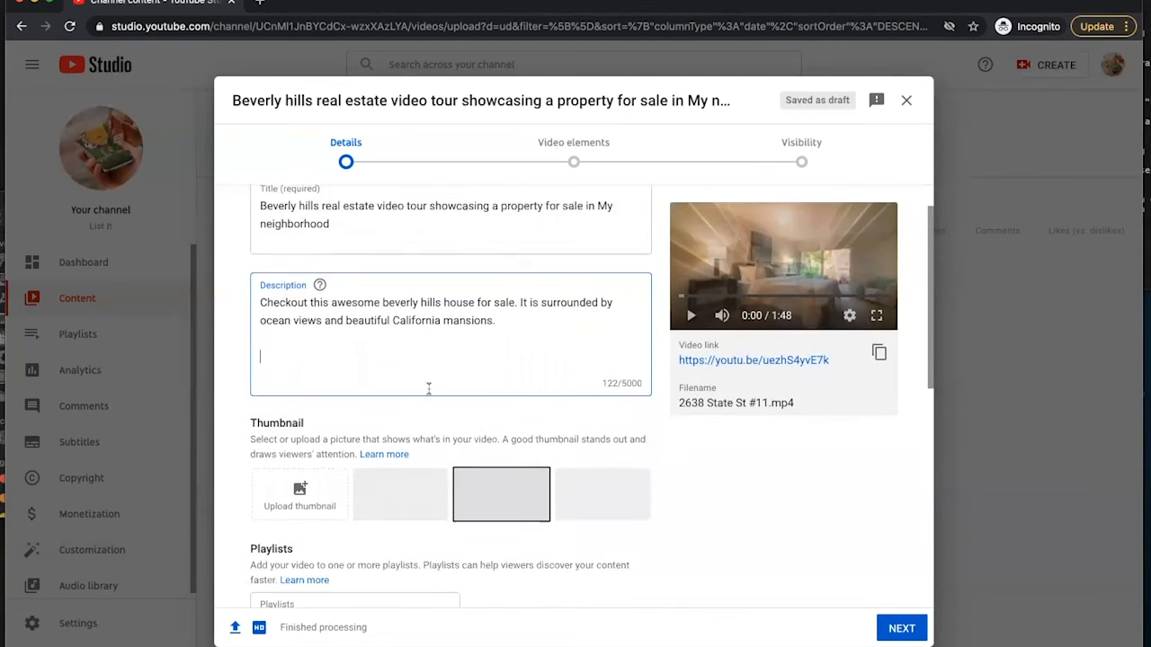
{"action": "scroll", "coordinate": [428, 394], "scroll_direction": "down", "scroll_amount": 1}
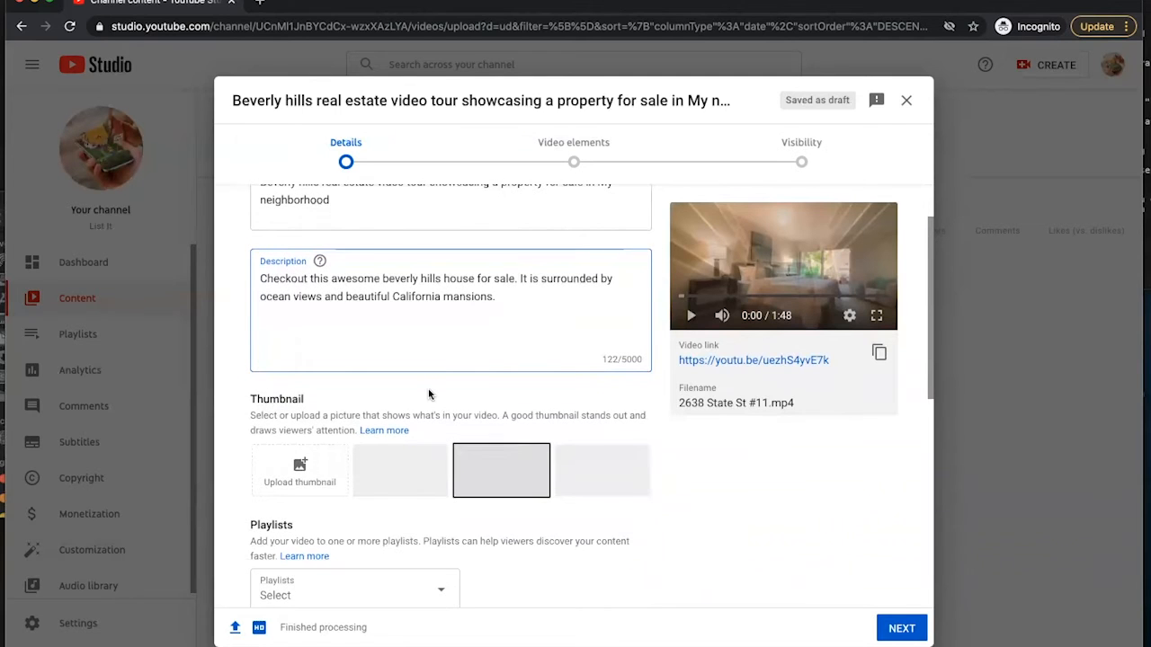
{"action": "scroll", "coordinate": [428, 393], "scroll_direction": "down", "scroll_amount": 2}
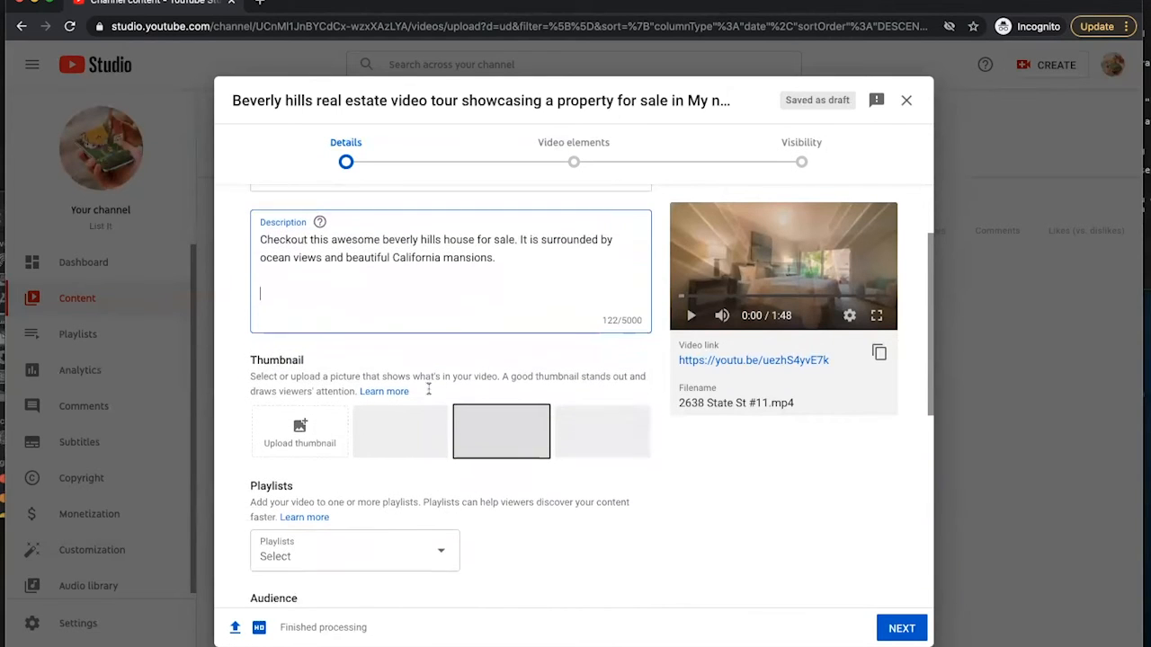
{"action": "scroll", "coordinate": [431, 395], "scroll_direction": "down", "scroll_amount": 1}
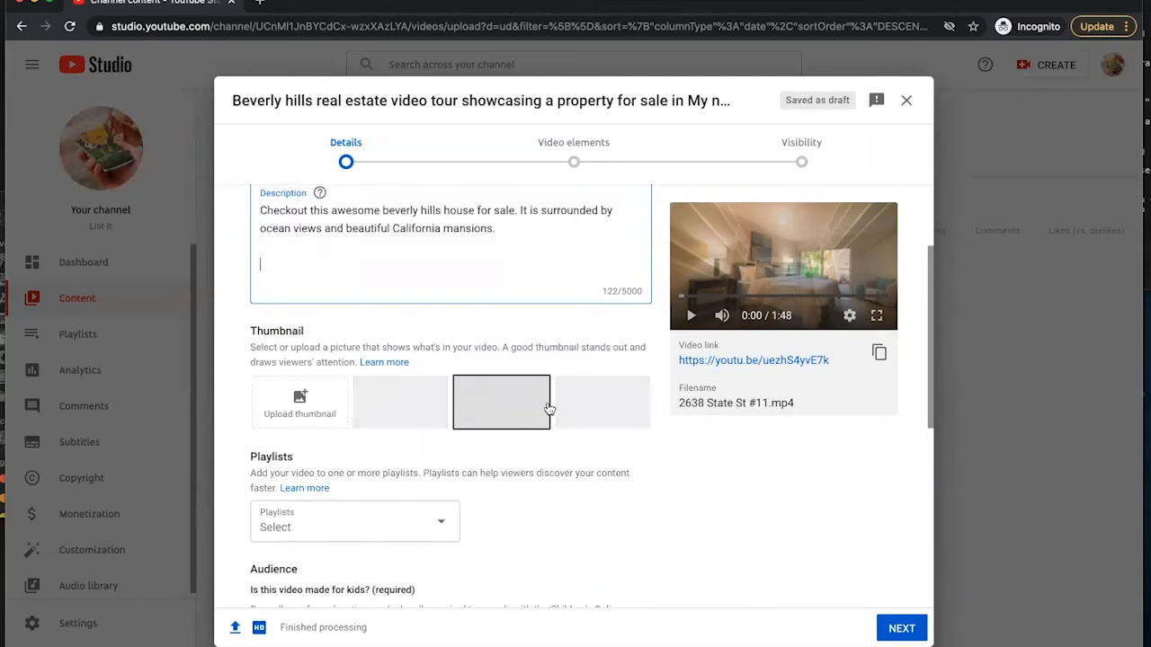
{"action": "left_click", "coordinate": [385, 408]}
{"action": "left_click", "coordinate": [588, 409]}
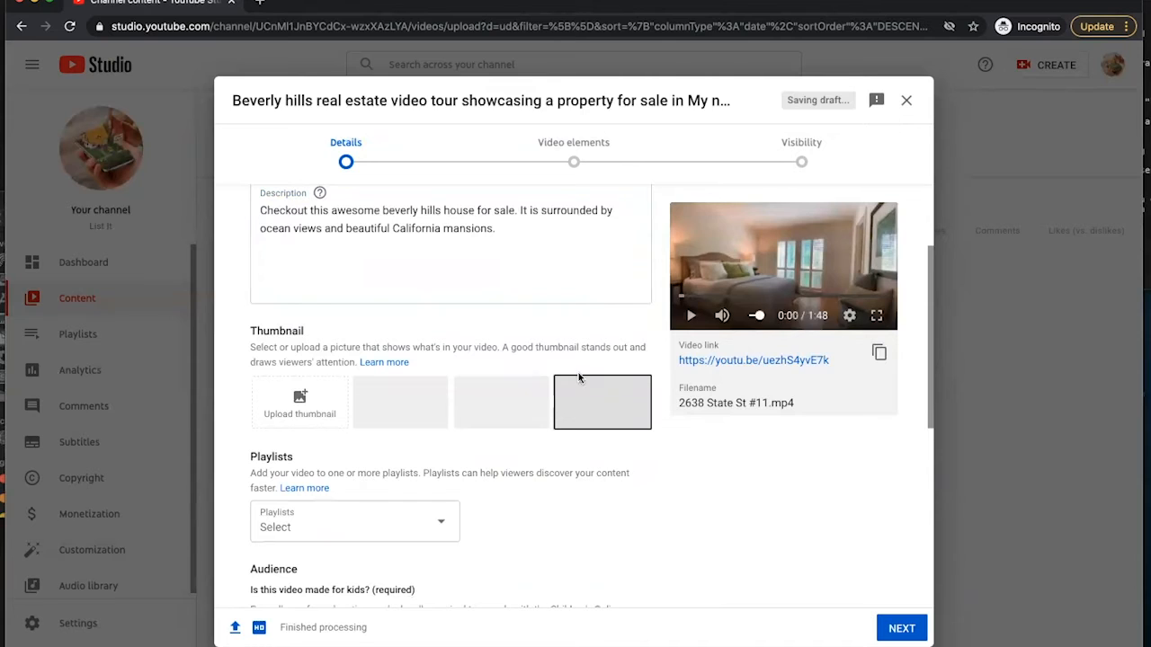
{"action": "left_click", "coordinate": [503, 405]}
{"action": "left_click", "coordinate": [396, 419]}
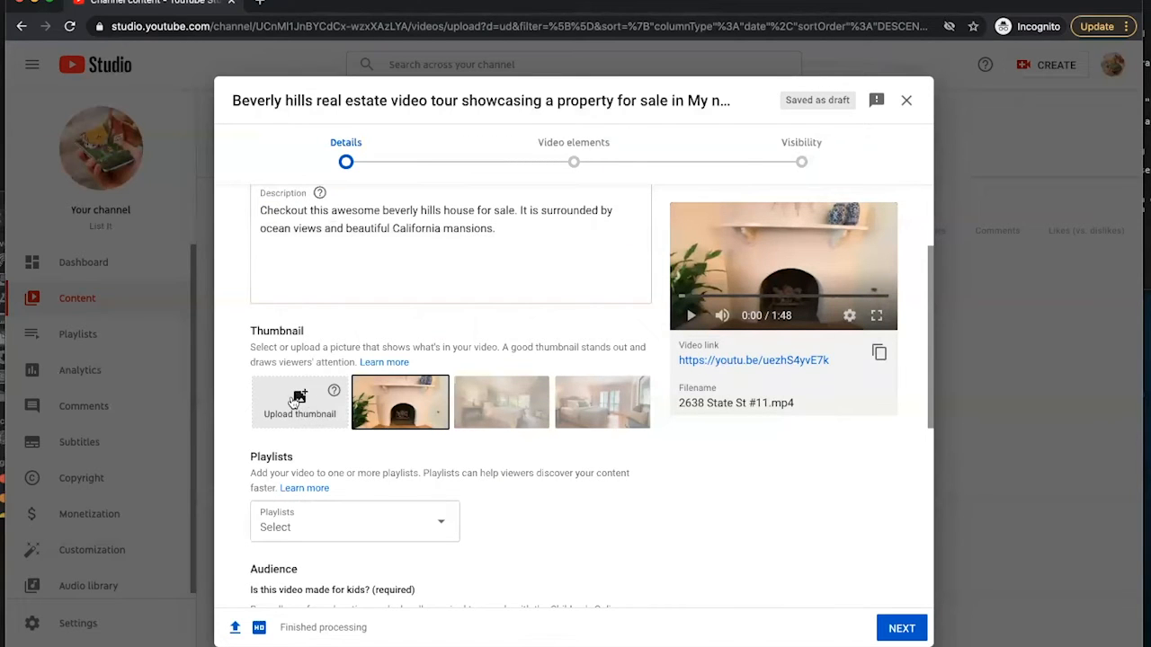
Try to upload "luxury-home-with-swimming-pool-PWJLNFT (1).jpg" from Downloads as a custom thumbnail, previewing the image first.
{"action": "left_click", "coordinate": [295, 401]}
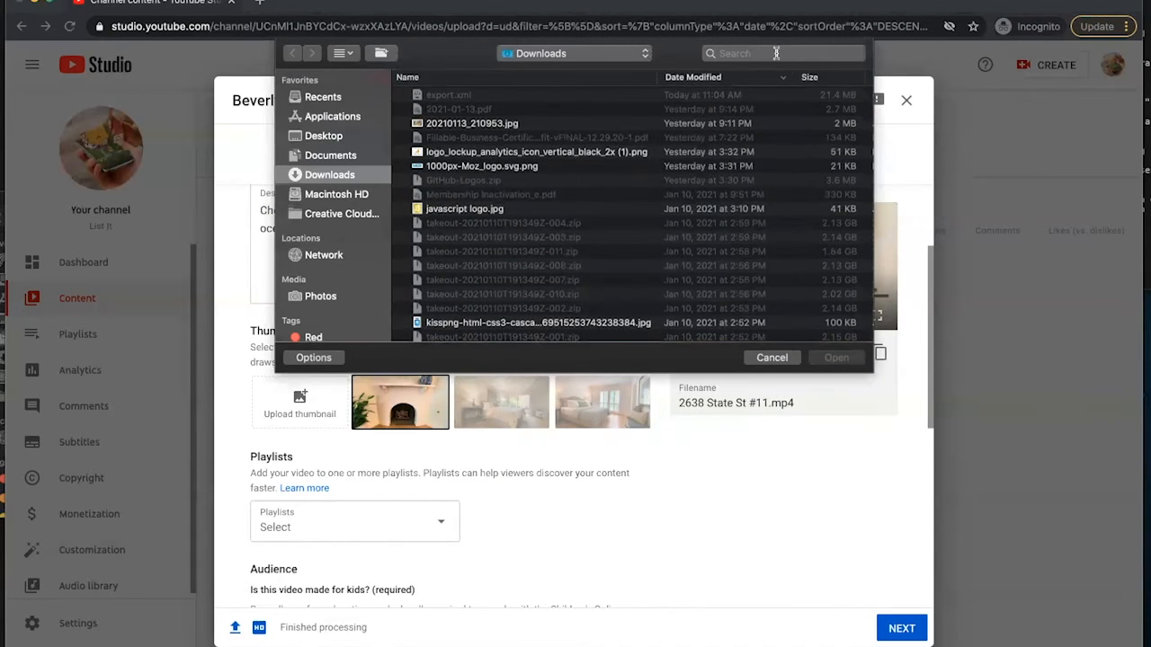
{"action": "scroll", "coordinate": [558, 173], "scroll_direction": "down", "scroll_amount": 2}
{"action": "scroll", "coordinate": [559, 173], "scroll_direction": "down", "scroll_amount": 10}
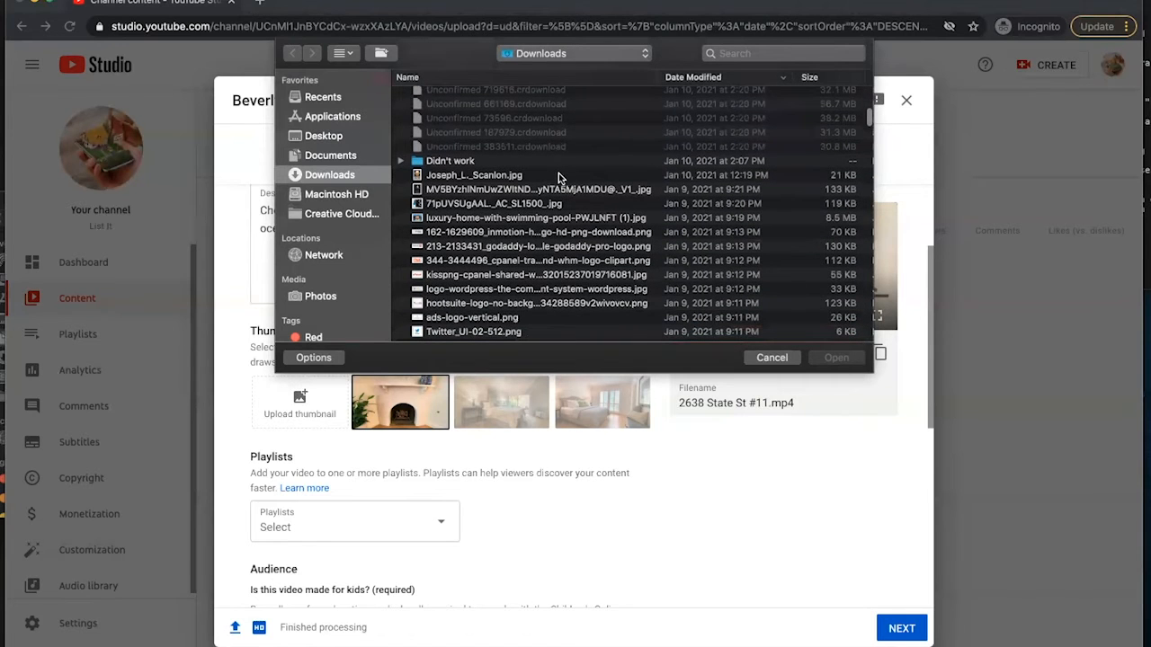
{"action": "left_click", "coordinate": [517, 219]}
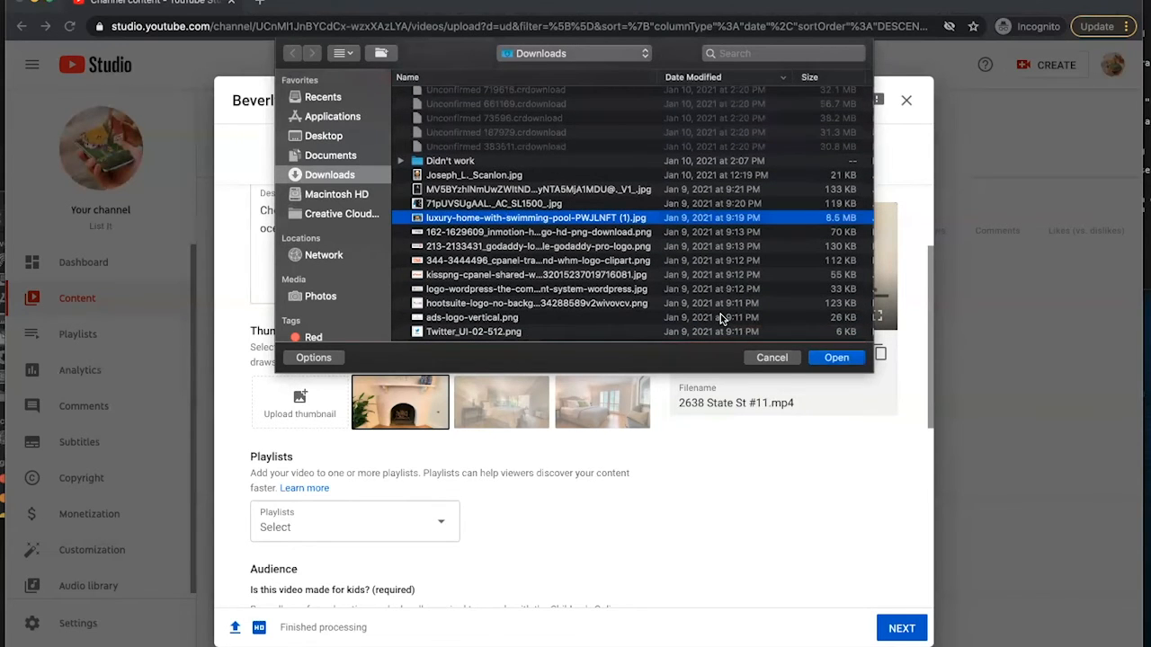
{"action": "key", "text": "space"}
{"action": "key", "text": "space"}
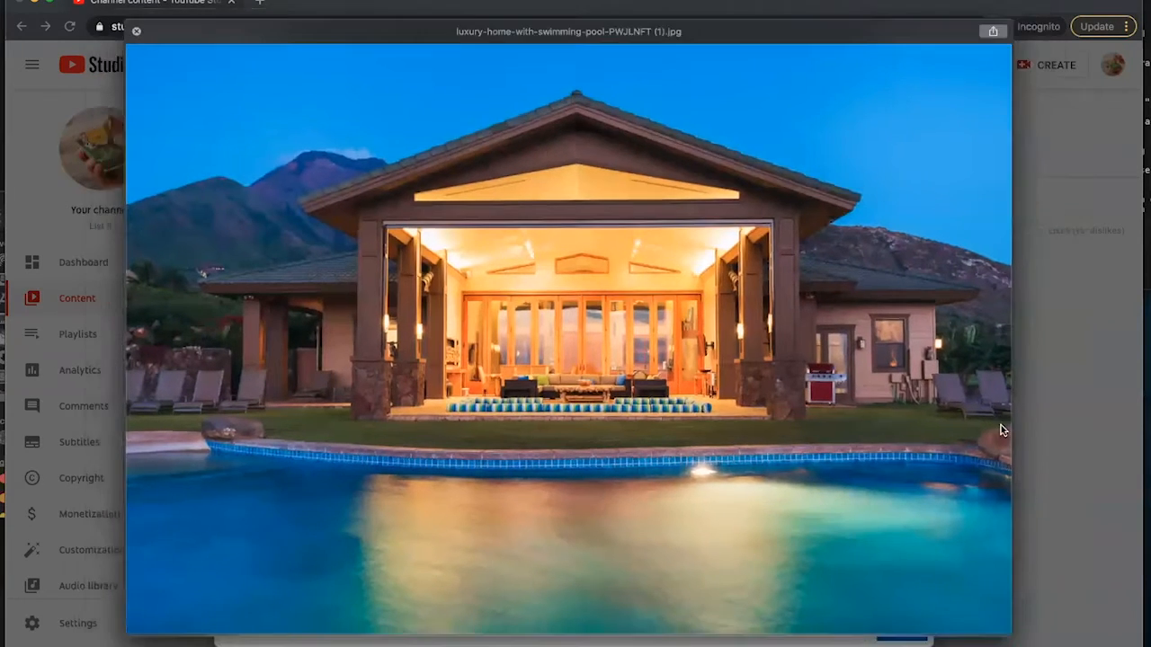
{"action": "left_click", "coordinate": [844, 359]}
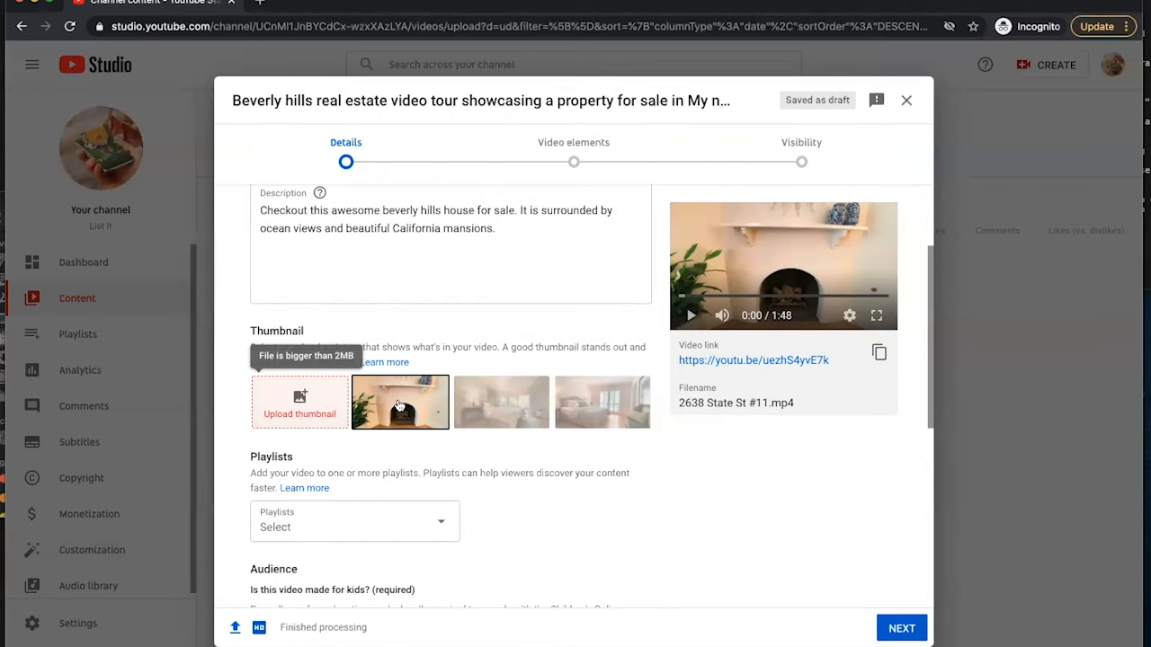
Choose the third auto-generated thumbnail, showing the bedroom, and add the video to the Real Estate Videos playlist.
{"action": "left_click", "coordinate": [497, 405]}
{"action": "left_click", "coordinate": [570, 403]}
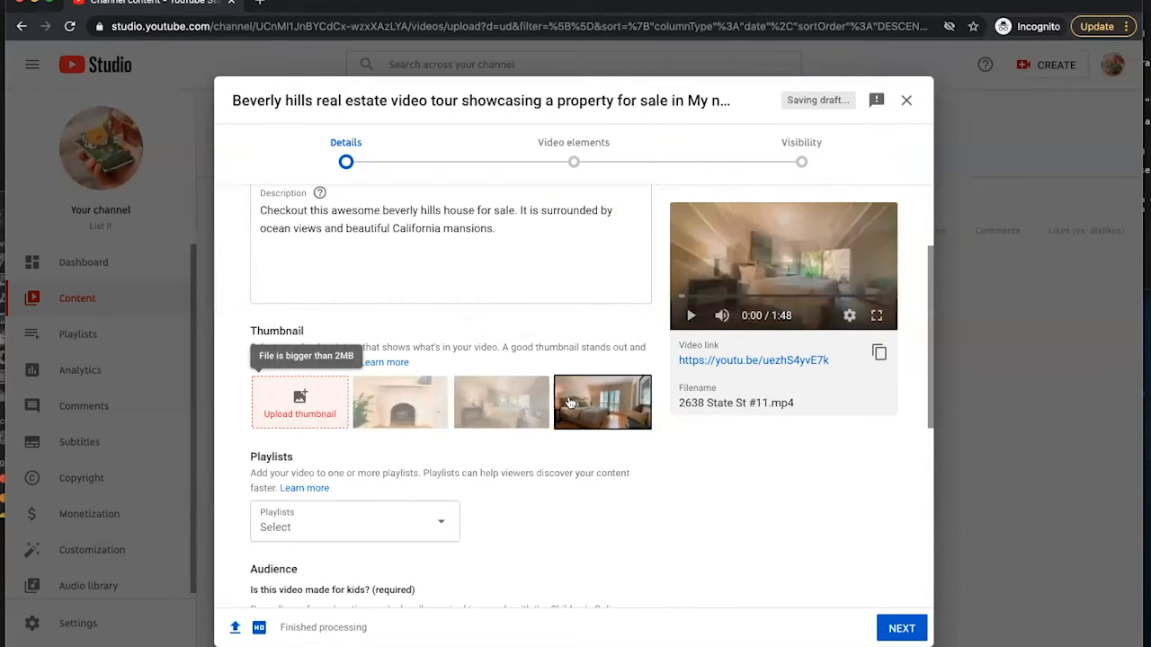
{"action": "scroll", "coordinate": [531, 441], "scroll_direction": "down", "scroll_amount": 3}
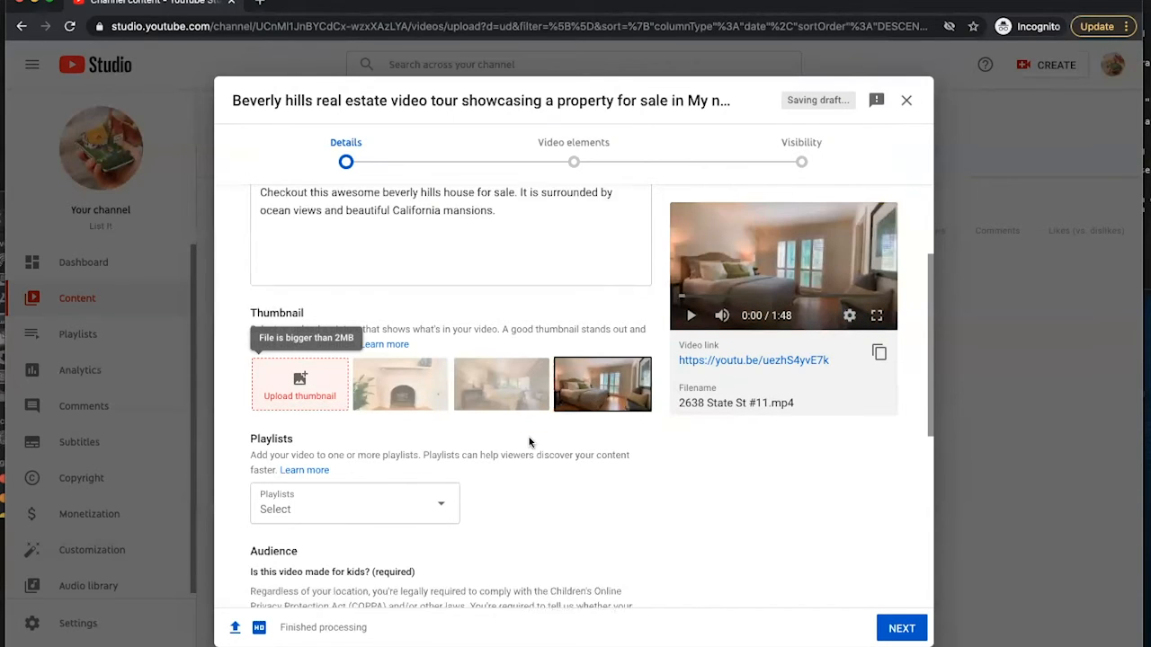
{"action": "left_click", "coordinate": [439, 377]}
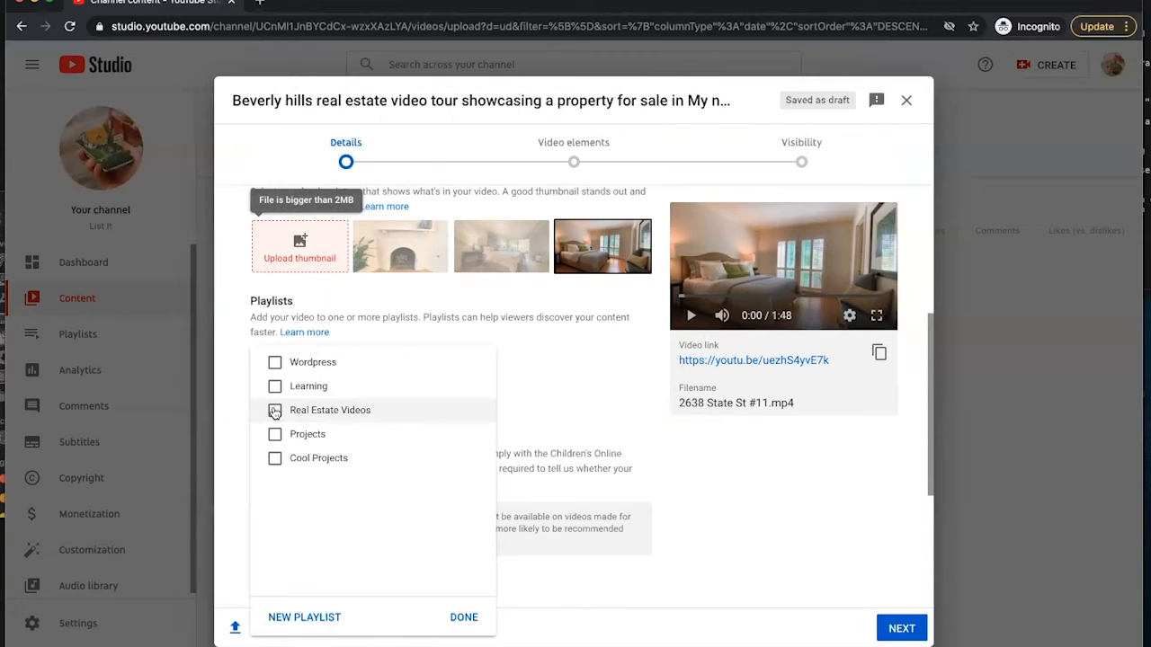
{"action": "left_click", "coordinate": [274, 411]}
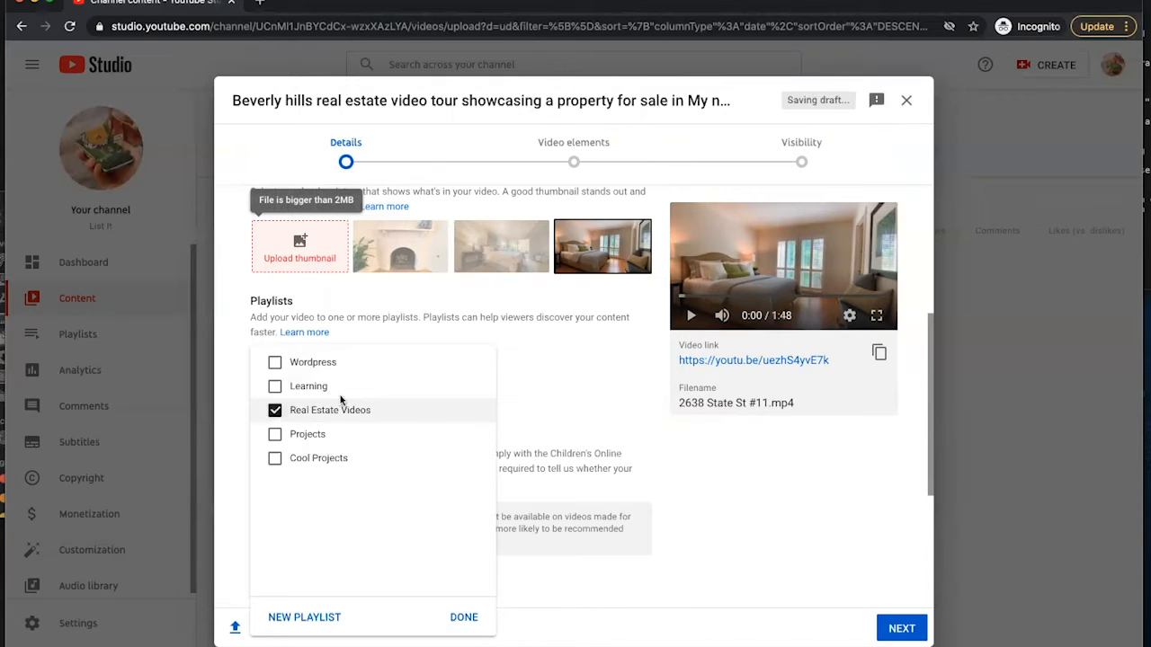
{"action": "left_click", "coordinate": [572, 360]}
Mark the video as not made for kids and look over the advanced age restriction choices.
{"action": "scroll", "coordinate": [403, 395], "scroll_direction": "down", "scroll_amount": 1}
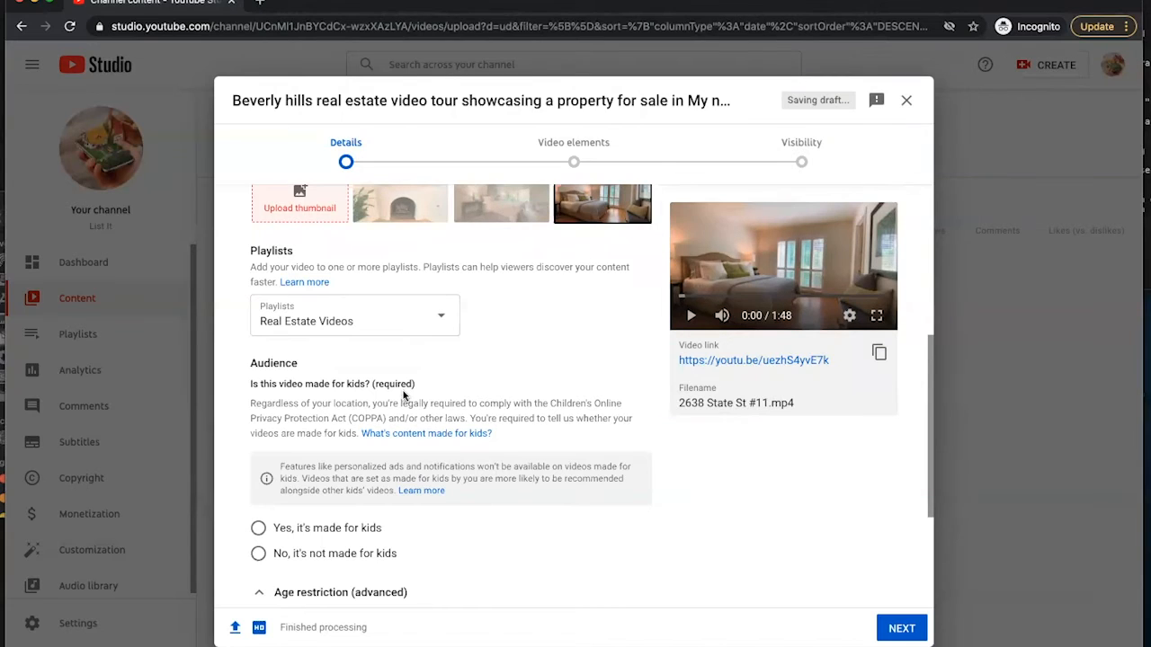
{"action": "scroll", "coordinate": [403, 396], "scroll_direction": "down", "scroll_amount": 1}
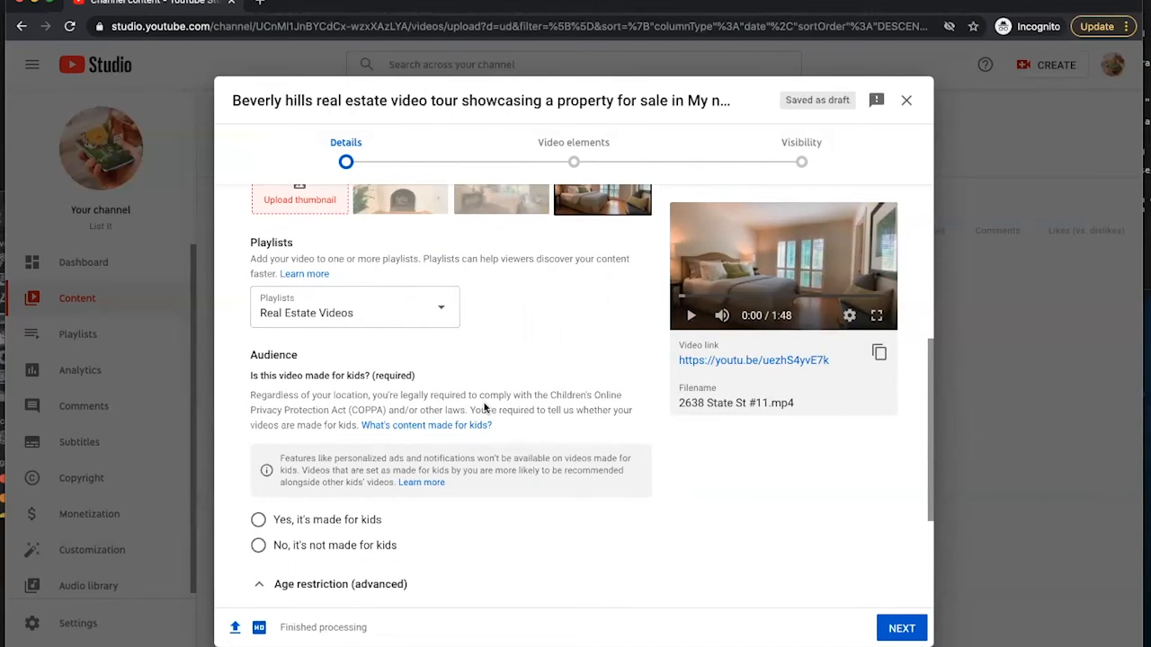
{"action": "scroll", "coordinate": [482, 403], "scroll_direction": "down", "scroll_amount": 1}
{"action": "scroll", "coordinate": [484, 407], "scroll_direction": "down", "scroll_amount": 1}
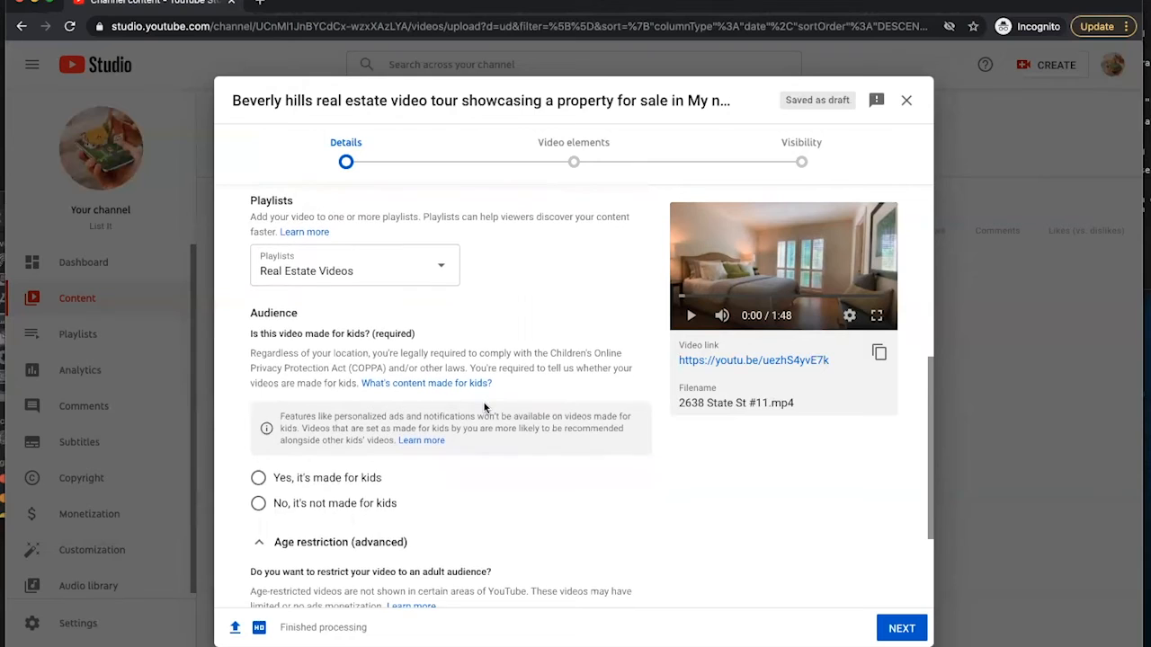
{"action": "scroll", "coordinate": [426, 374], "scroll_direction": "down", "scroll_amount": 1}
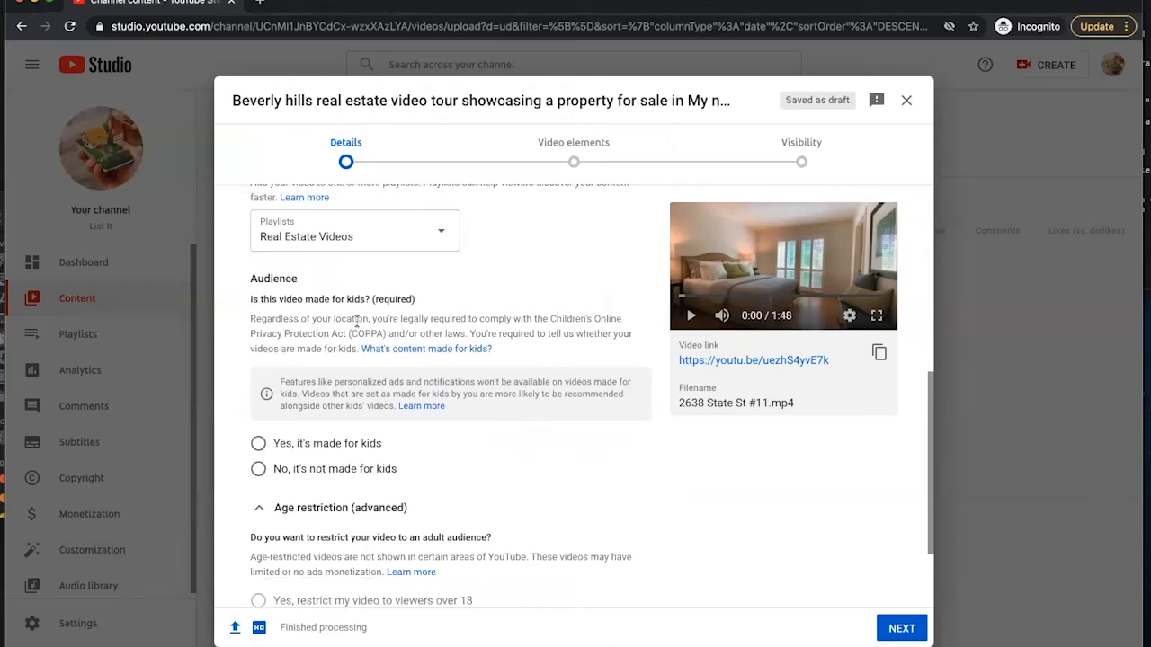
{"action": "left_click", "coordinate": [259, 469]}
{"action": "scroll", "coordinate": [570, 471], "scroll_direction": "down", "scroll_amount": 2}
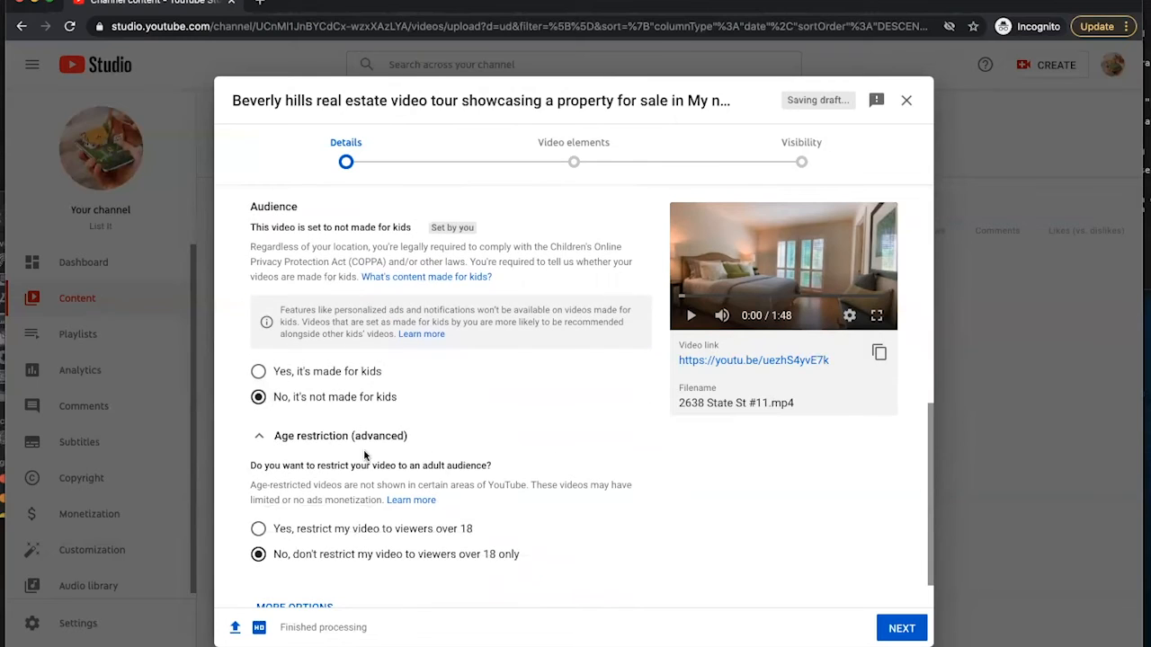
{"action": "left_click", "coordinate": [341, 436]}
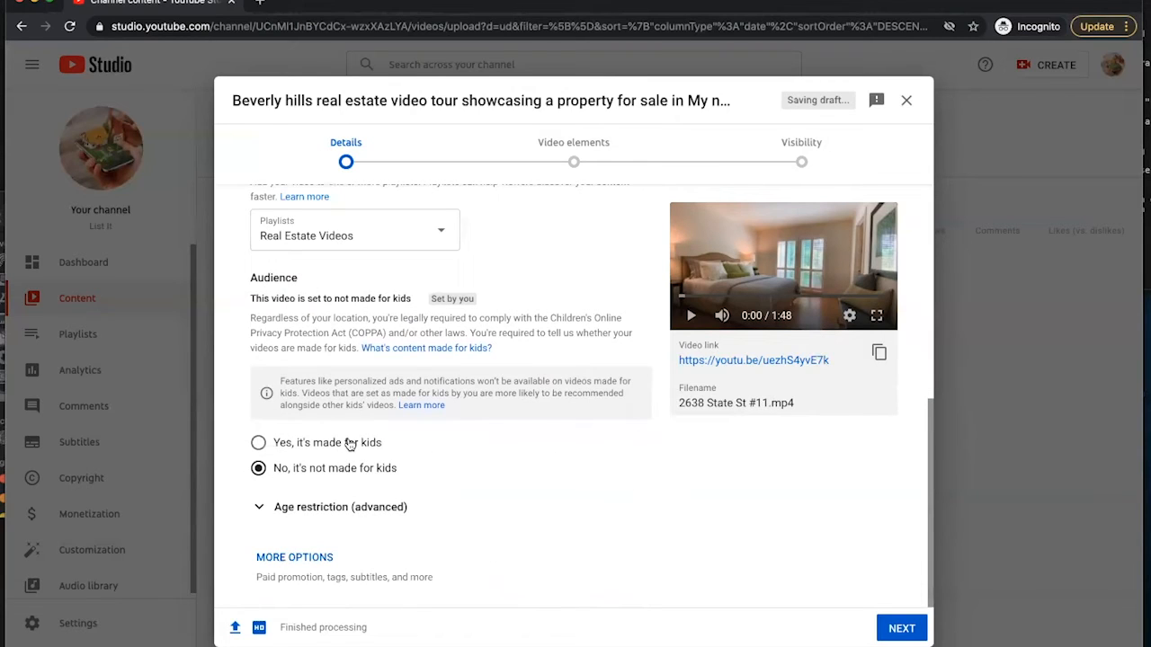
{"action": "left_click", "coordinate": [347, 507]}
{"action": "scroll", "coordinate": [409, 471], "scroll_direction": "down", "scroll_amount": 3}
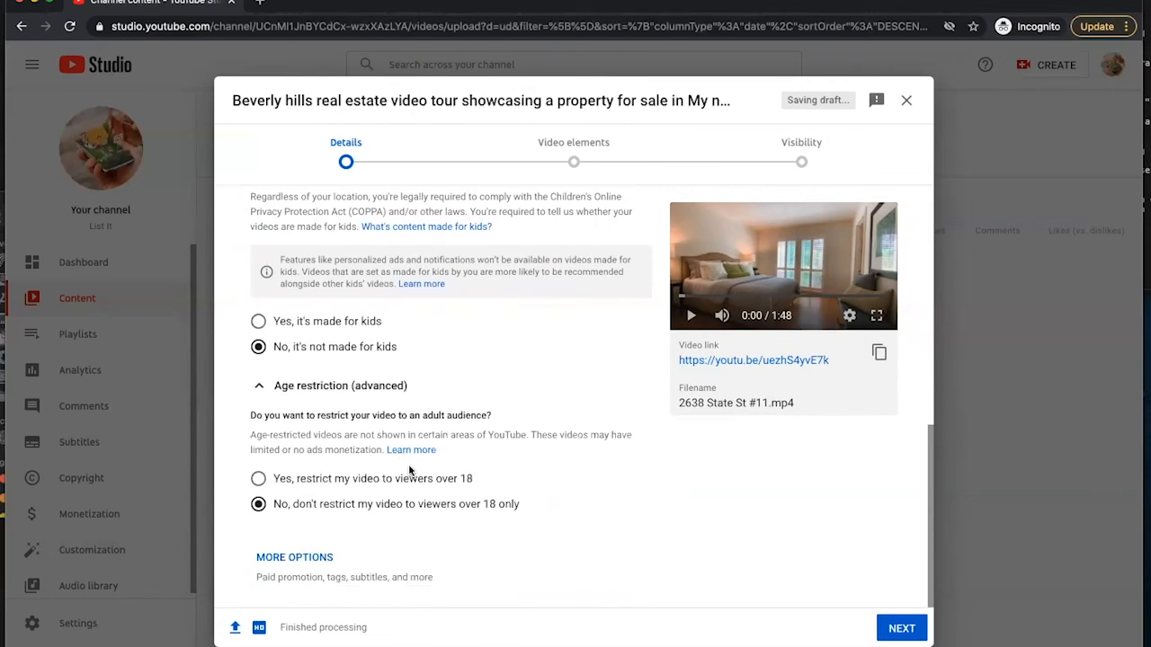
Show the additional video options and declare that the video contains paid promotion.
{"action": "left_click", "coordinate": [319, 556]}
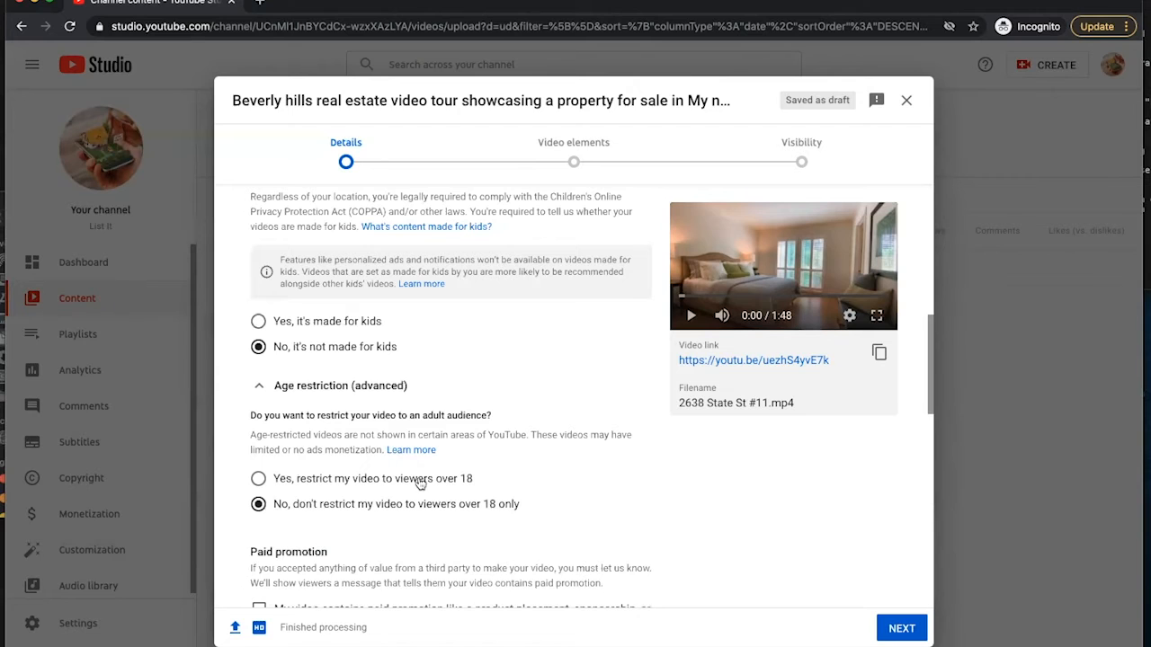
{"action": "scroll", "coordinate": [419, 484], "scroll_direction": "down", "scroll_amount": 3}
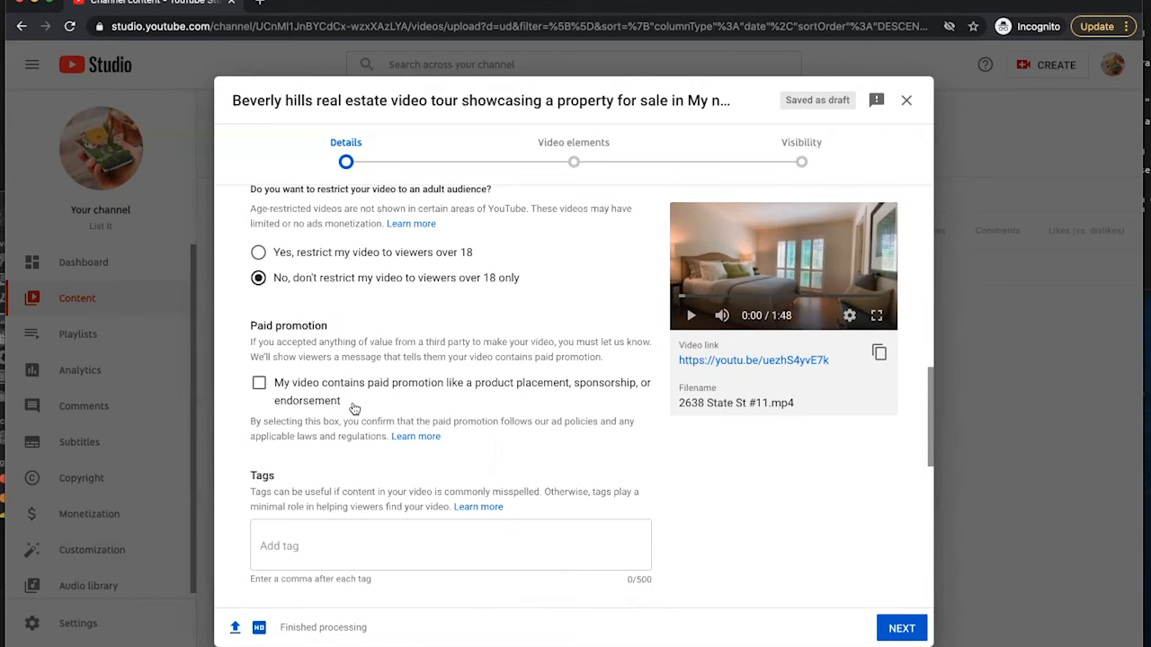
{"action": "left_click", "coordinate": [259, 384]}
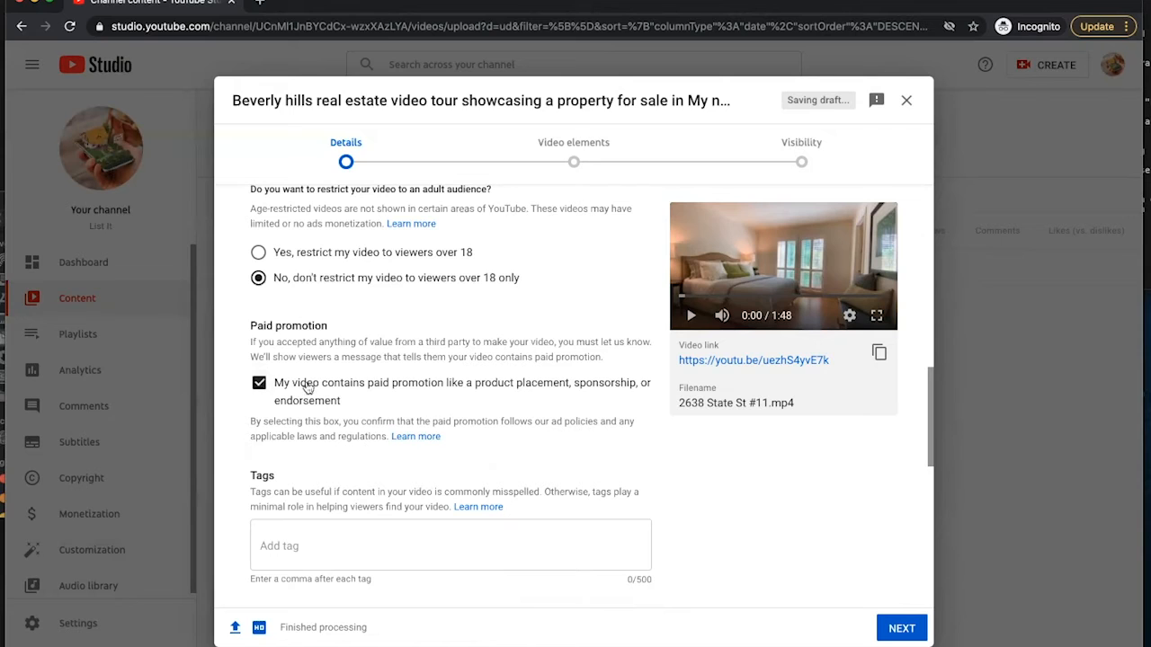
Add the tags "california houses for sale", "california houses", "houses for sale" and "california".
{"action": "scroll", "coordinate": [426, 402], "scroll_direction": "down", "scroll_amount": 2}
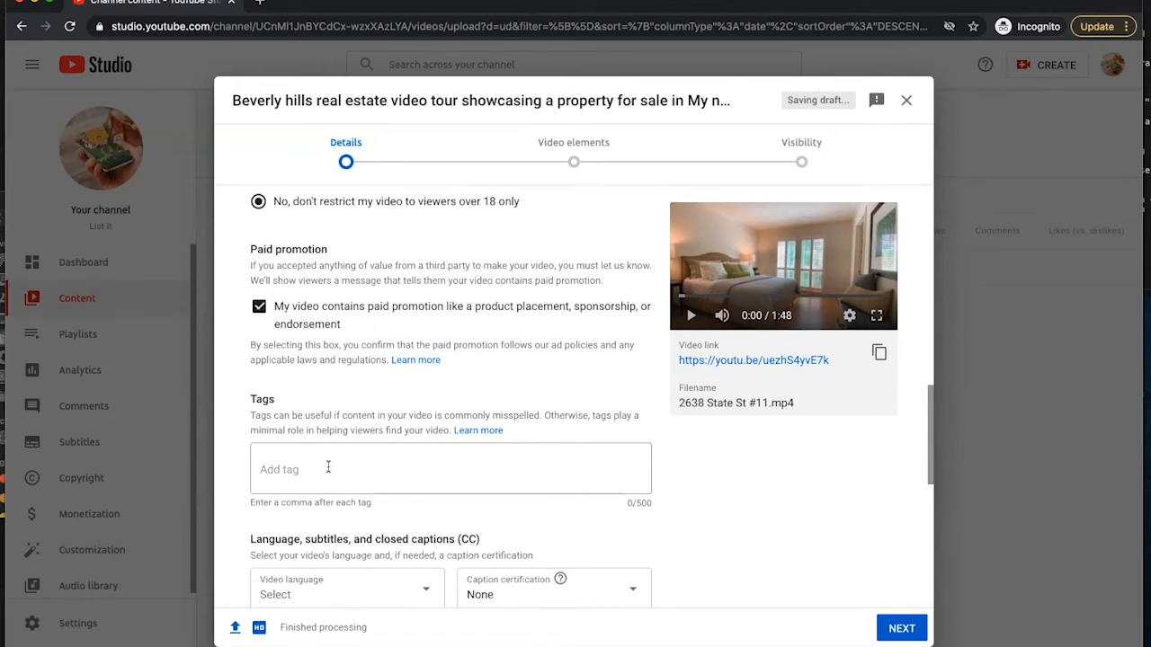
{"action": "scroll", "coordinate": [329, 466], "scroll_direction": "down", "scroll_amount": 1}
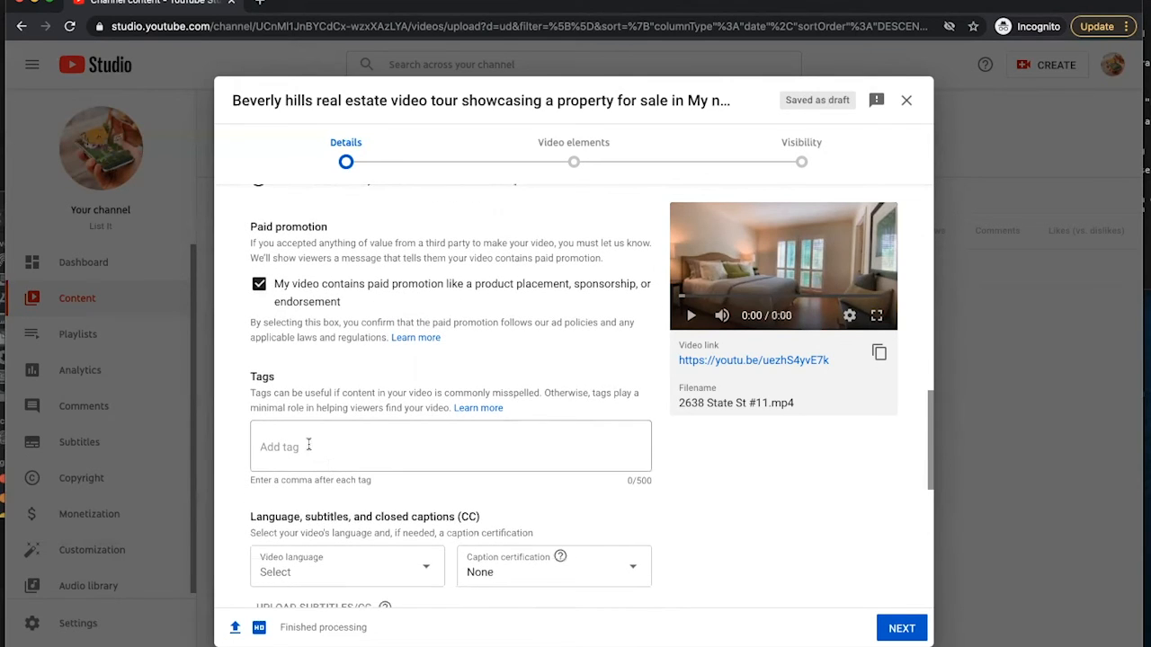
{"action": "scroll", "coordinate": [308, 446], "scroll_direction": "up", "scroll_amount": 5}
{"action": "scroll", "coordinate": [310, 449], "scroll_direction": "down", "scroll_amount": 5}
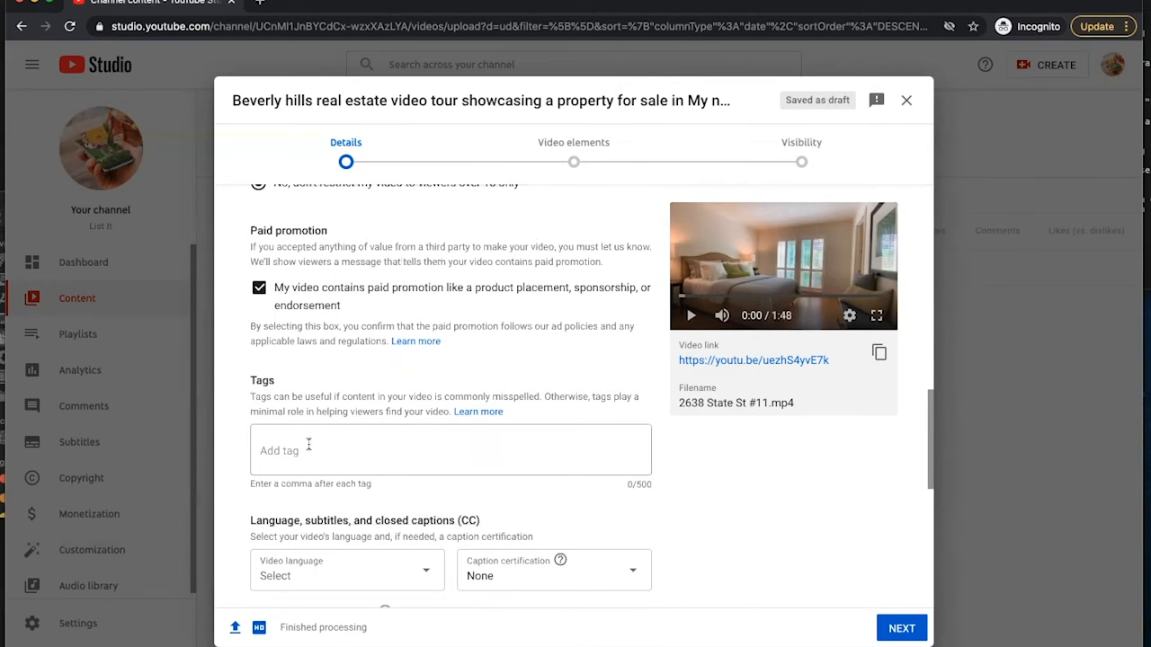
{"action": "scroll", "coordinate": [309, 446], "scroll_direction": "up", "scroll_amount": 15}
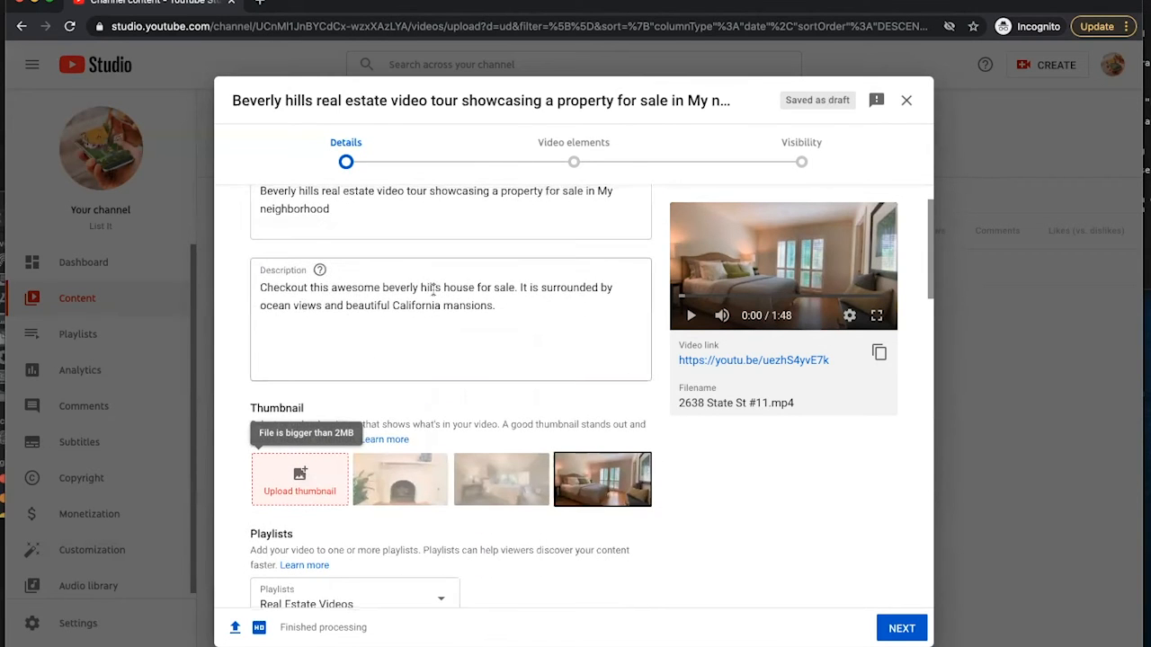
{"action": "scroll", "coordinate": [432, 449], "scroll_direction": "down", "scroll_amount": 13}
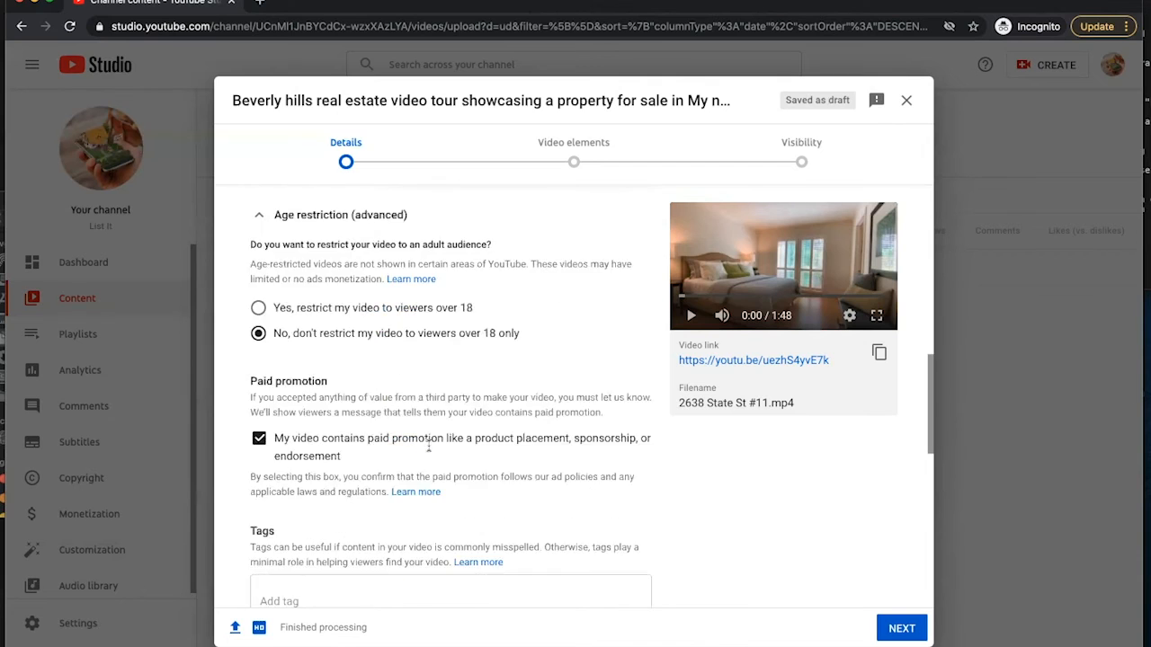
{"action": "scroll", "coordinate": [428, 447], "scroll_direction": "down", "scroll_amount": 7}
{"action": "left_click", "coordinate": [331, 285]}
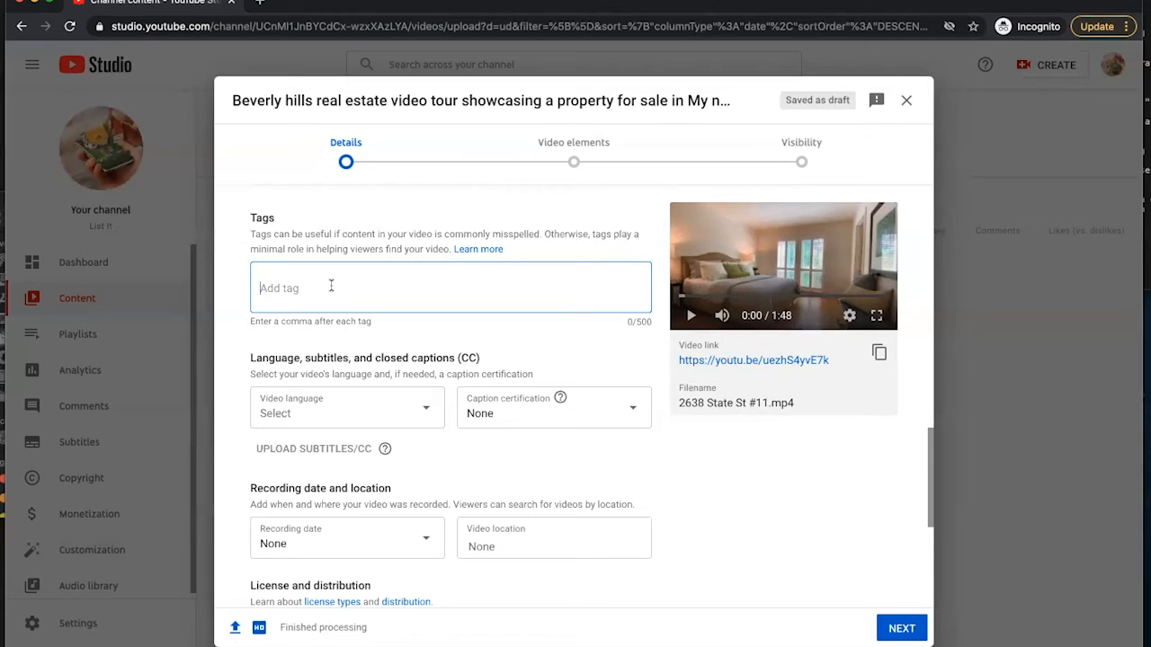
{"action": "type", "text": "california houses for sale,california houses,ho"}
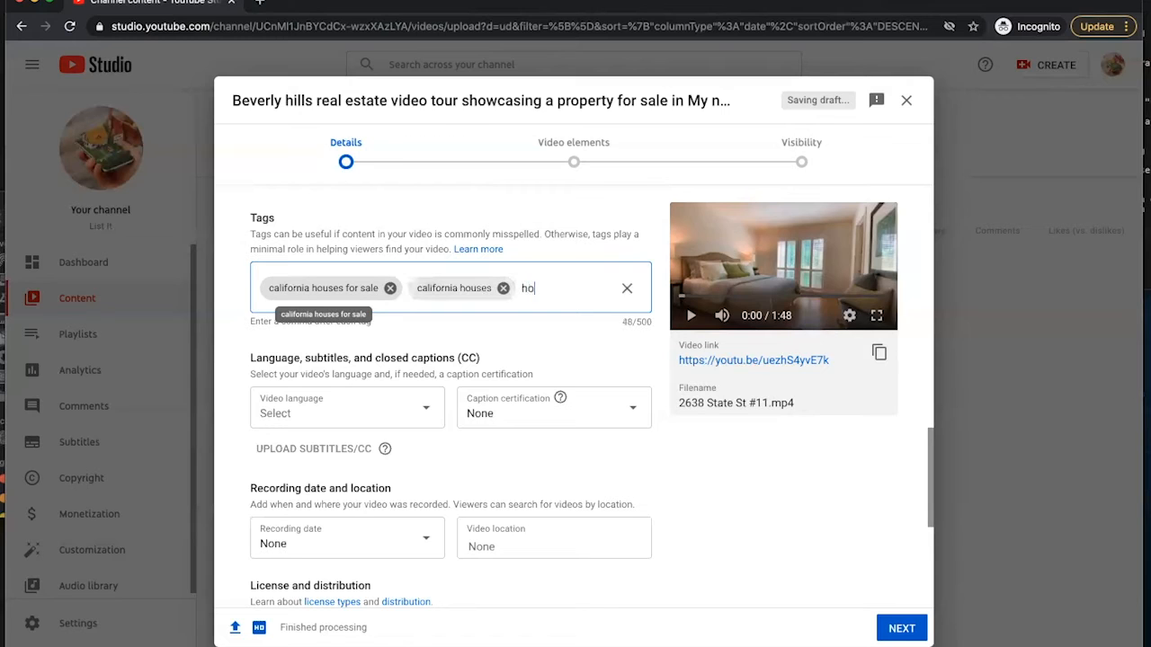
{"action": "type", "text": "uses for sale,"}
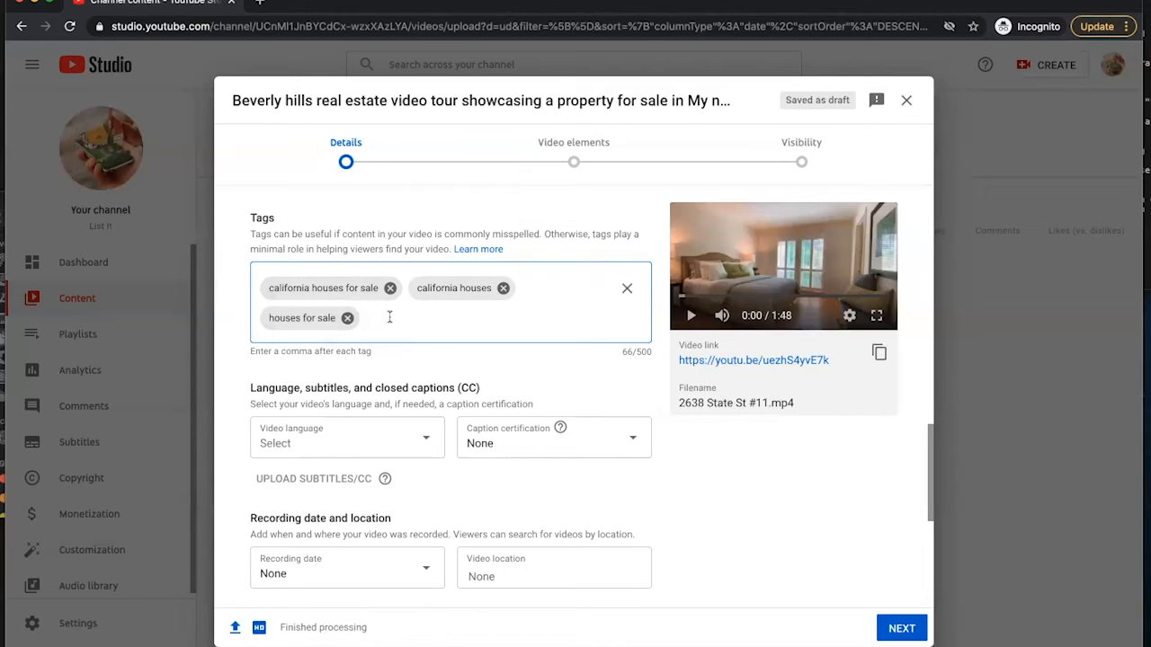
{"action": "type", "text": "california,"}
{"action": "key", "text": "comma"}
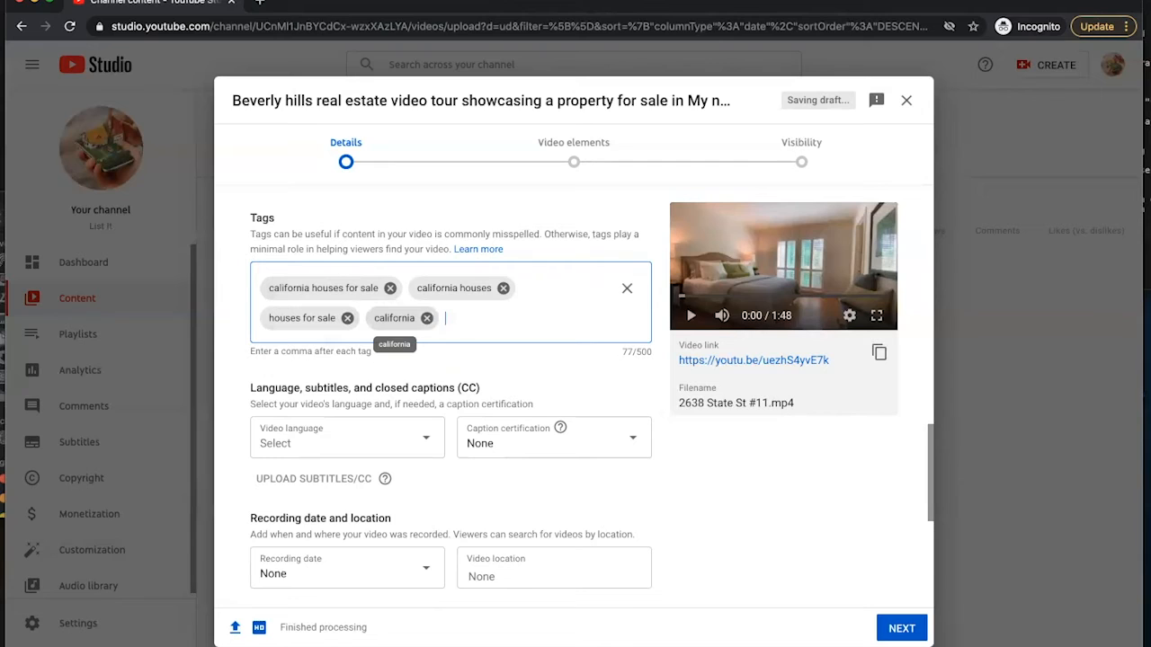
Add the tags "houses" and "homes" to the video.
{"action": "type", "text": "houses,"}
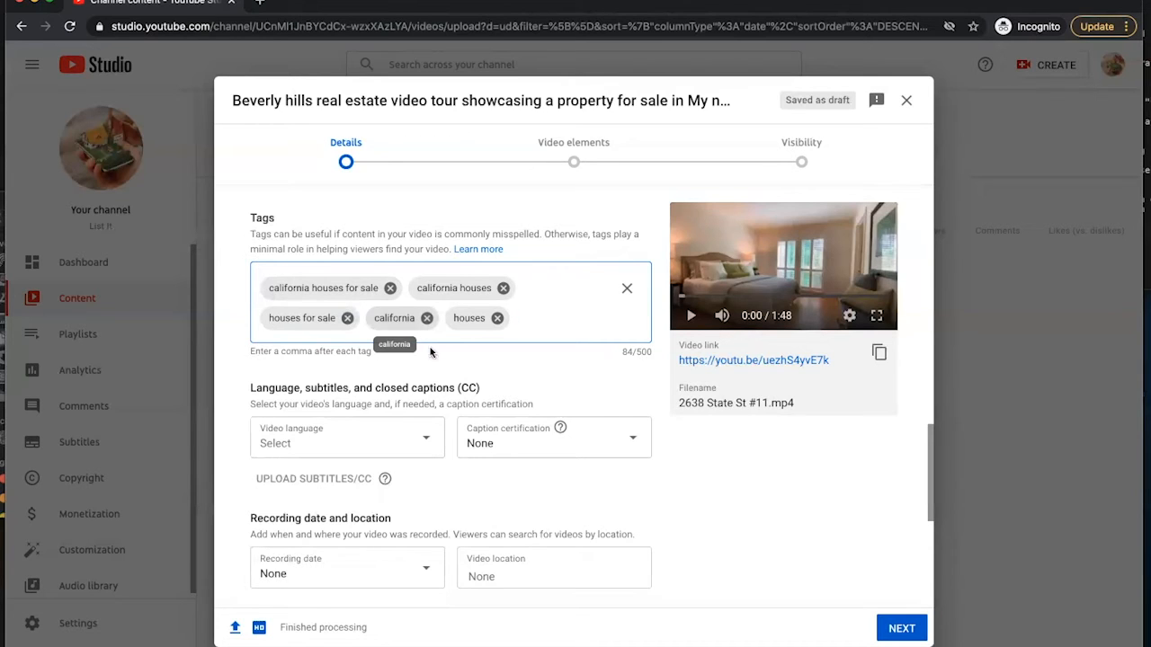
{"action": "left_click_drag", "start_coordinate": [661, 360], "coordinate": [629, 352]}
{"action": "left_click", "coordinate": [622, 353]}
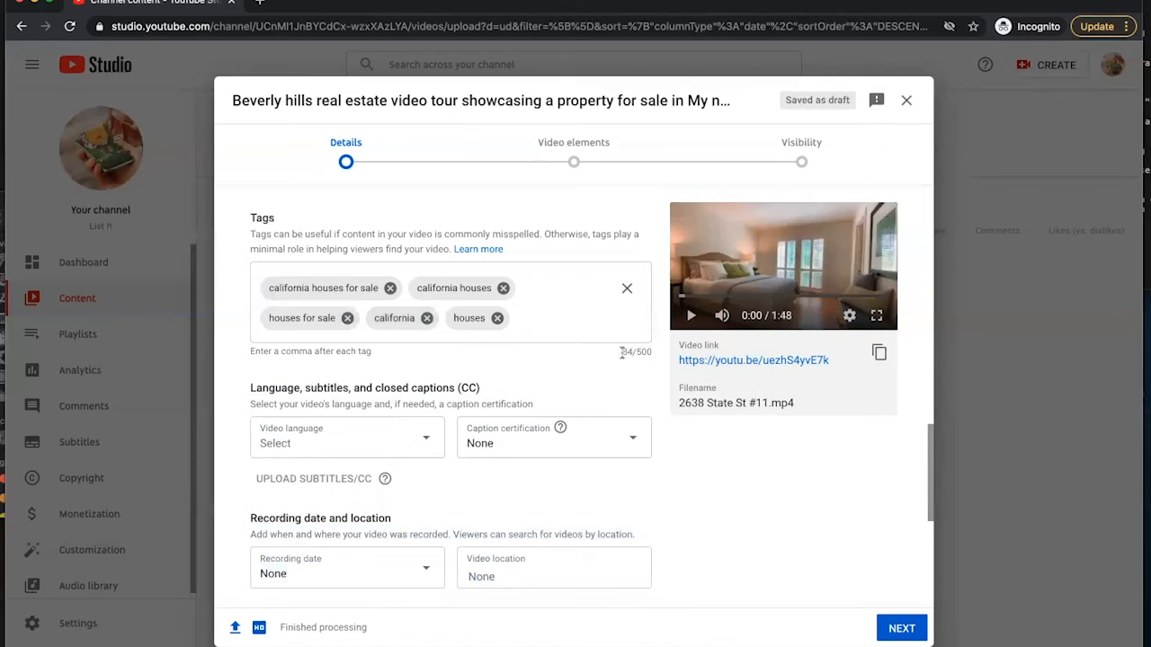
{"action": "left_click", "coordinate": [532, 321]}
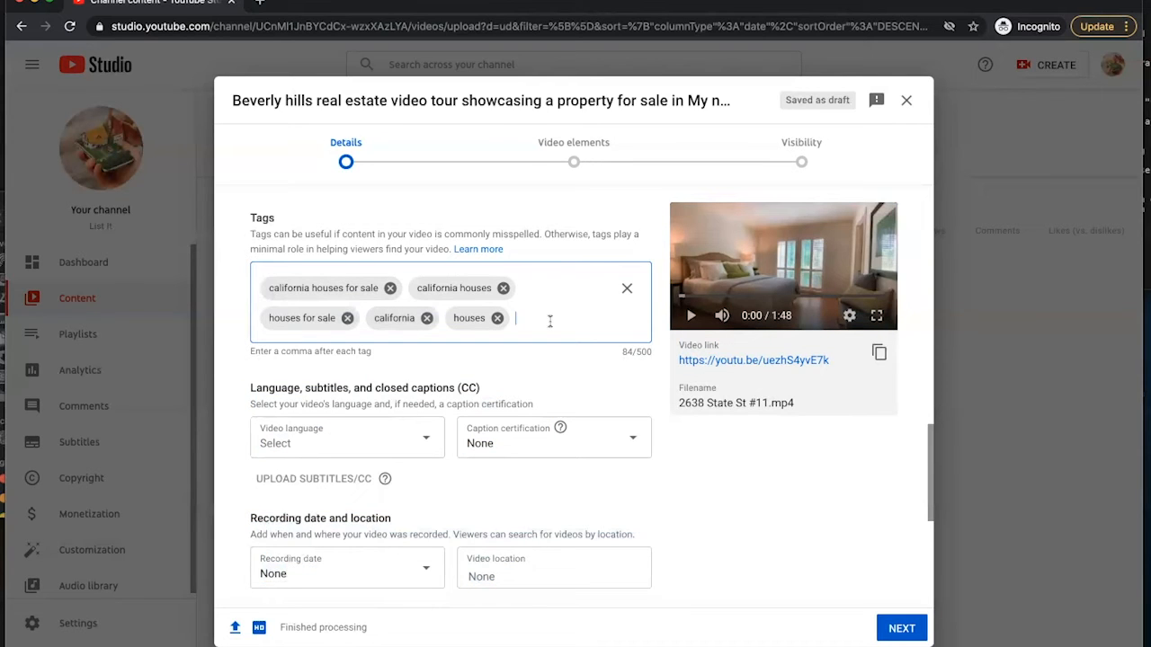
{"action": "type", "text": "homes,"}
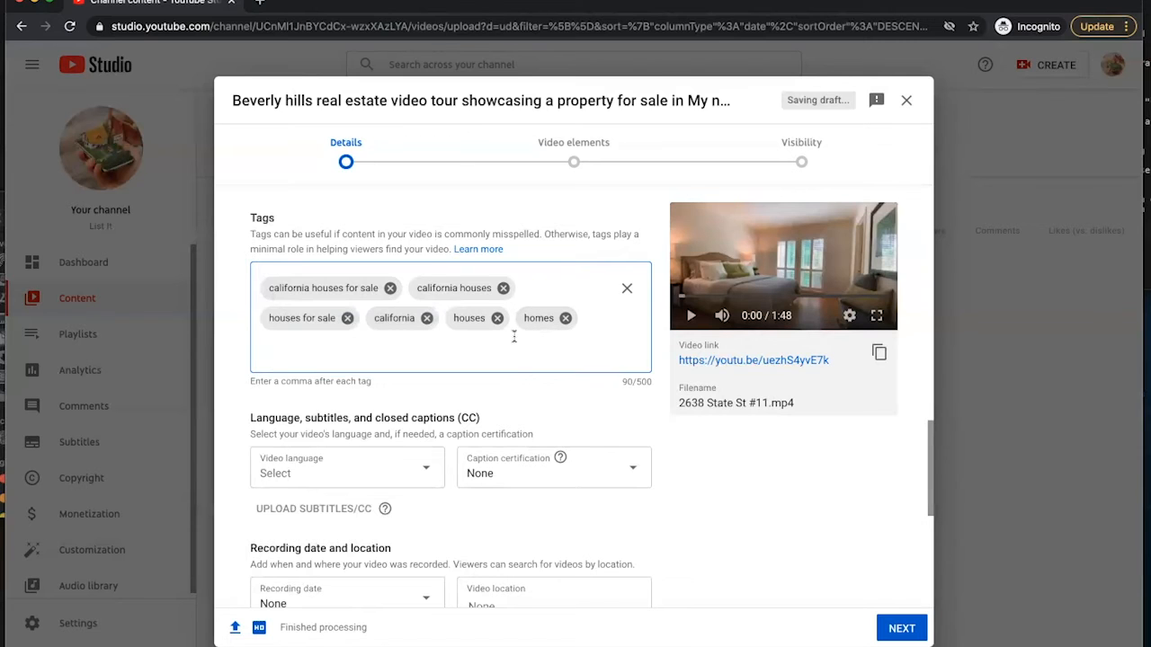
Set the video language to English (United States) and look over the caption certification choices.
{"action": "scroll", "coordinate": [629, 353], "scroll_direction": "down", "scroll_amount": 1}
{"action": "scroll", "coordinate": [459, 410], "scroll_direction": "down", "scroll_amount": 3}
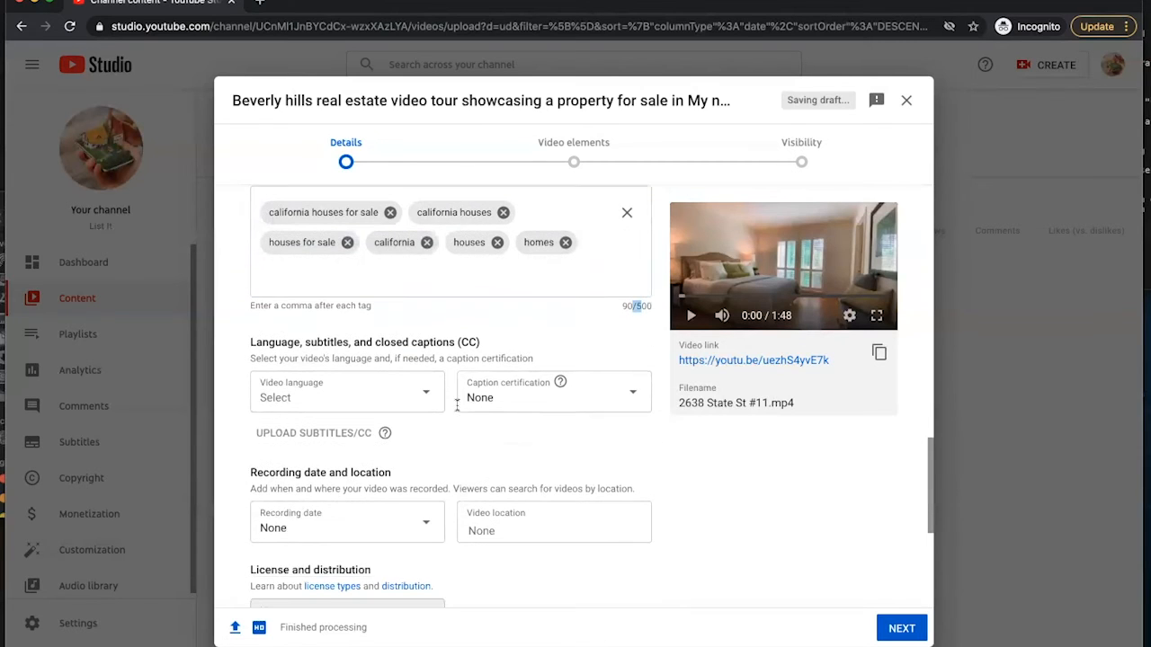
{"action": "scroll", "coordinate": [378, 368], "scroll_direction": "down", "scroll_amount": 1}
{"action": "left_click", "coordinate": [301, 351]}
{"action": "scroll", "coordinate": [301, 350], "scroll_direction": "down", "scroll_amount": 3}
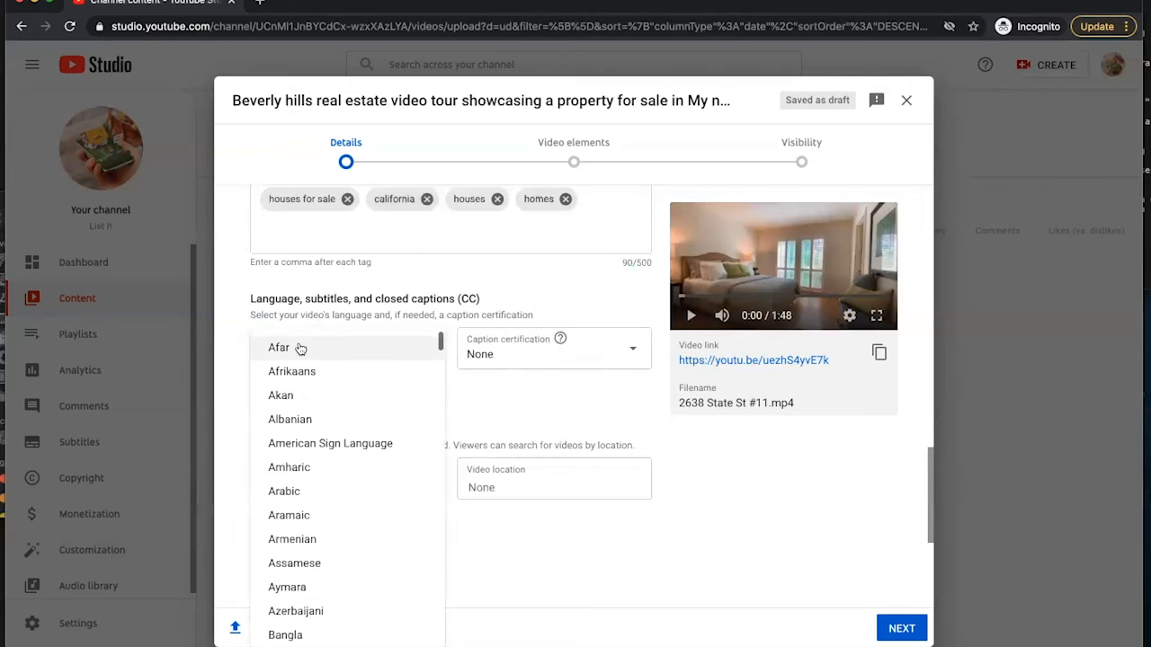
{"action": "scroll", "coordinate": [301, 349], "scroll_direction": "down", "scroll_amount": 1}
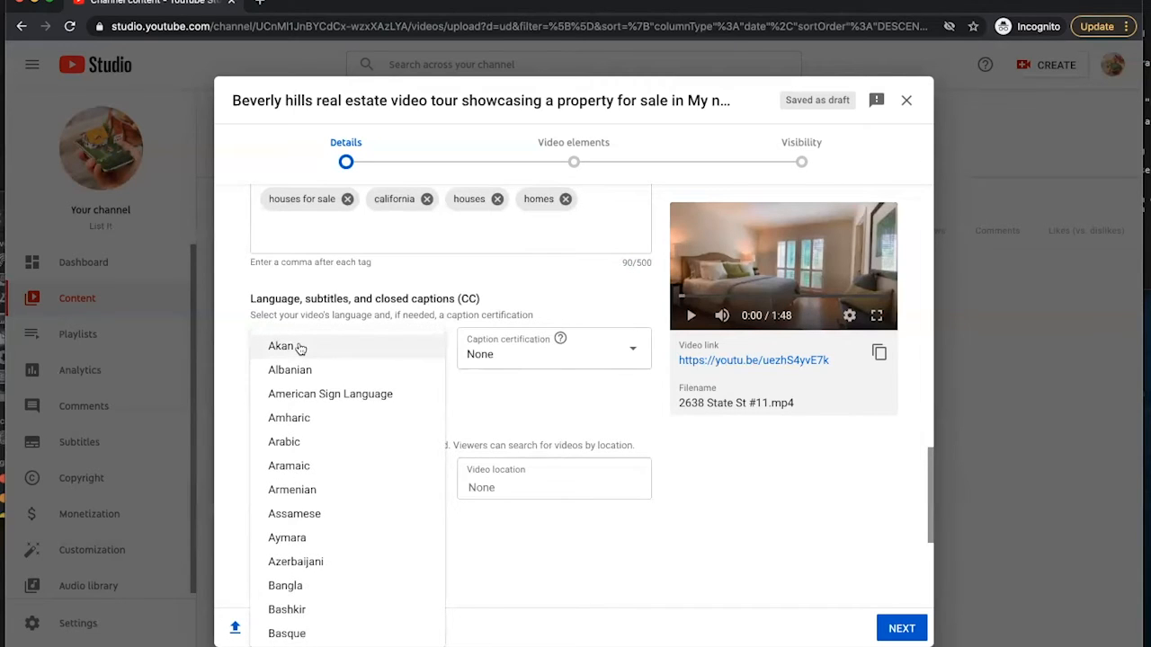
{"action": "scroll", "coordinate": [324, 348], "scroll_direction": "down", "scroll_amount": 2}
{"action": "scroll", "coordinate": [315, 345], "scroll_direction": "up", "scroll_amount": 6}
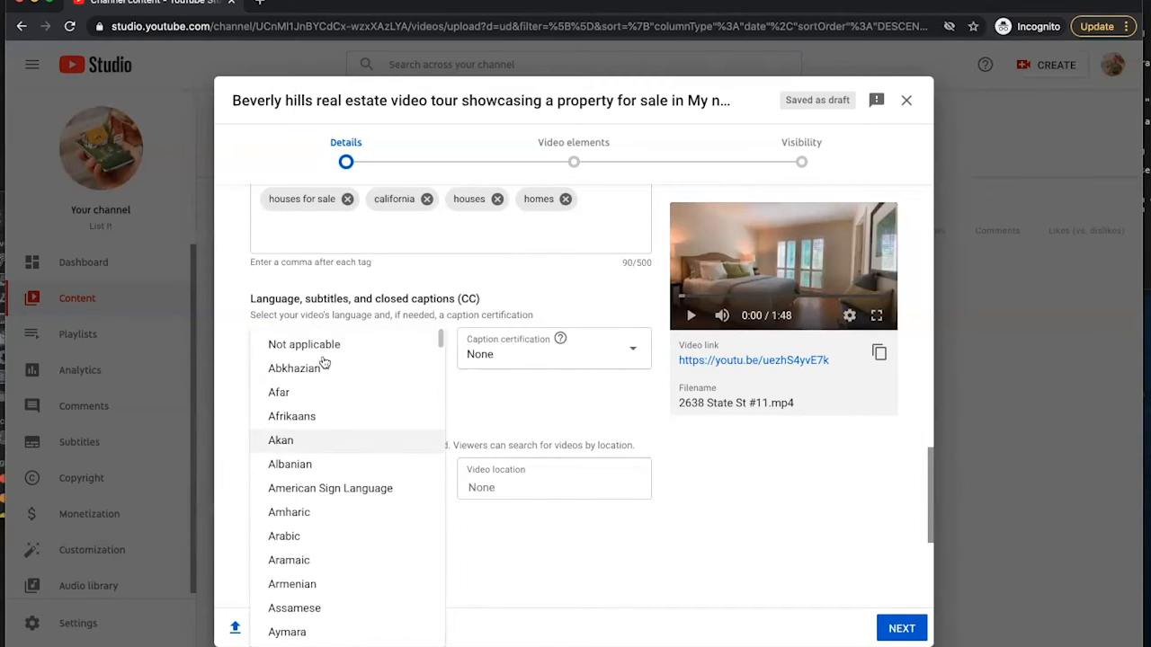
{"action": "scroll", "coordinate": [360, 470], "scroll_direction": "down", "scroll_amount": 20}
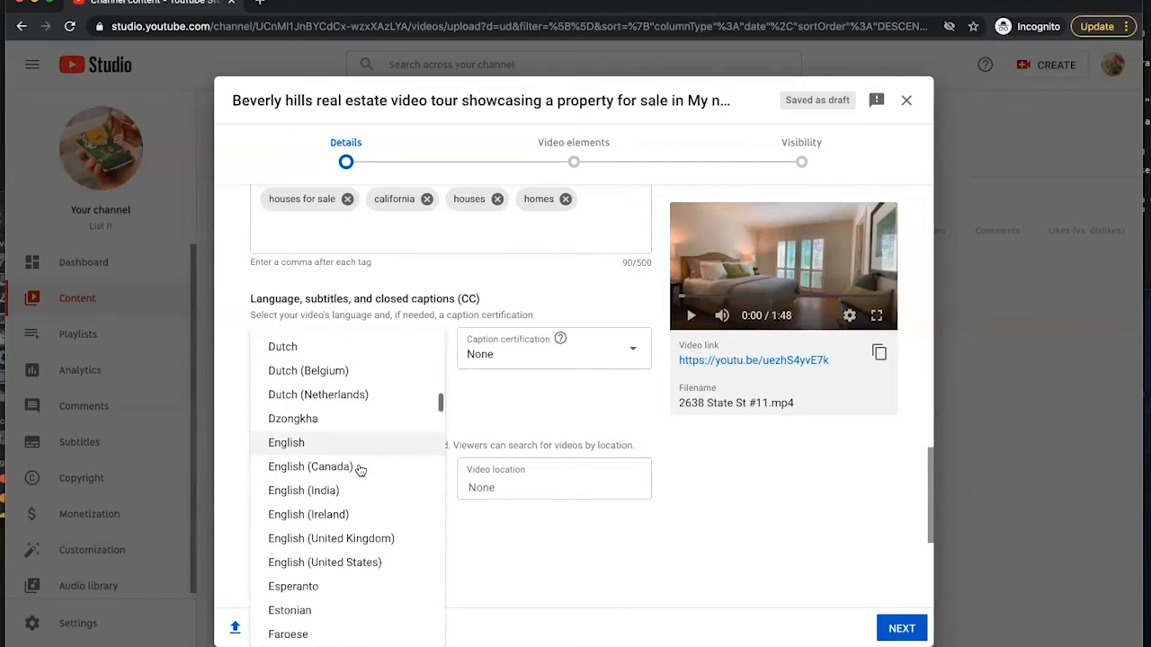
{"action": "left_click", "coordinate": [375, 562]}
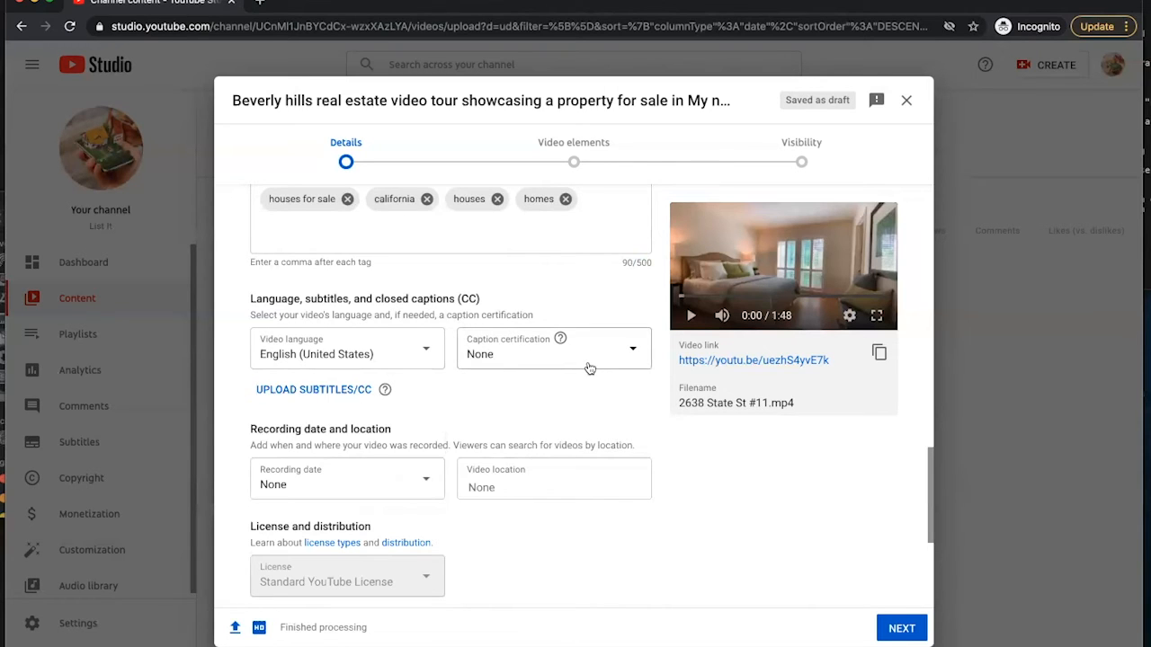
{"action": "left_click", "coordinate": [529, 363]}
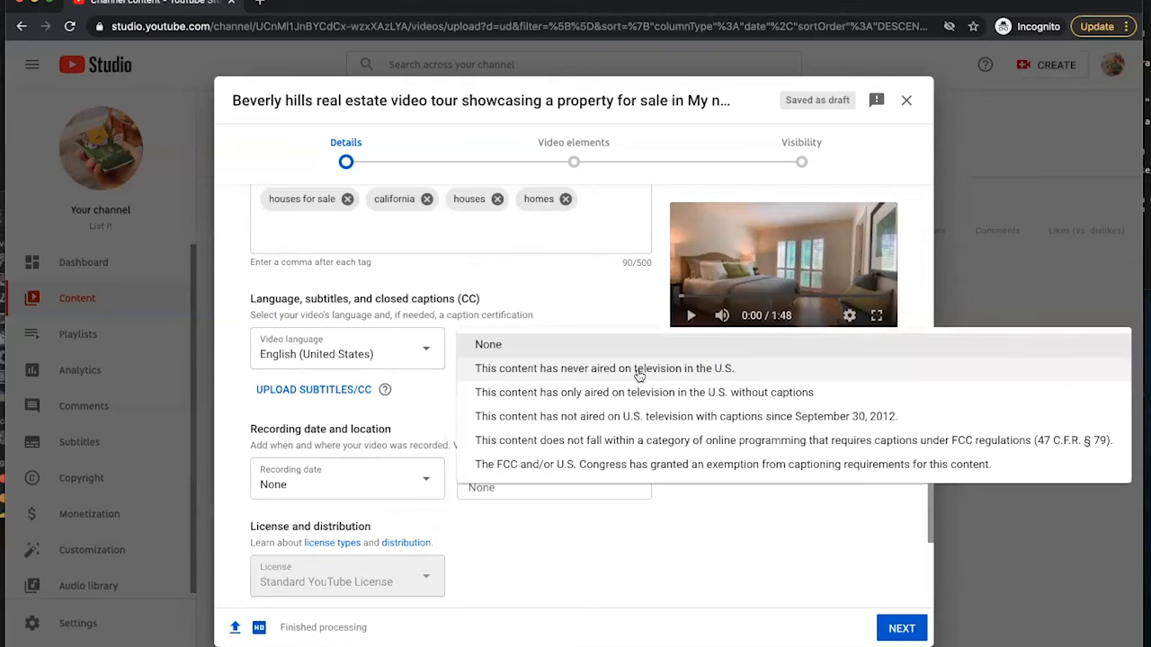
{"action": "left_click", "coordinate": [600, 295]}
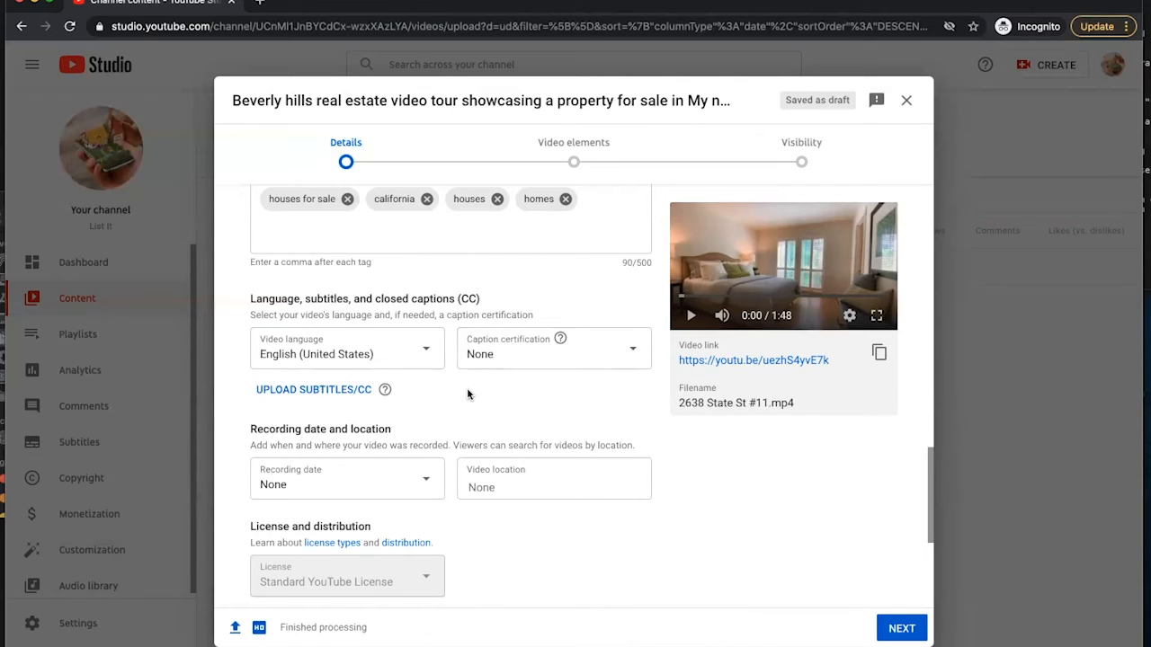
Set the video's recording date to Jan 14, 2021.
{"action": "scroll", "coordinate": [466, 393], "scroll_direction": "down", "scroll_amount": 1}
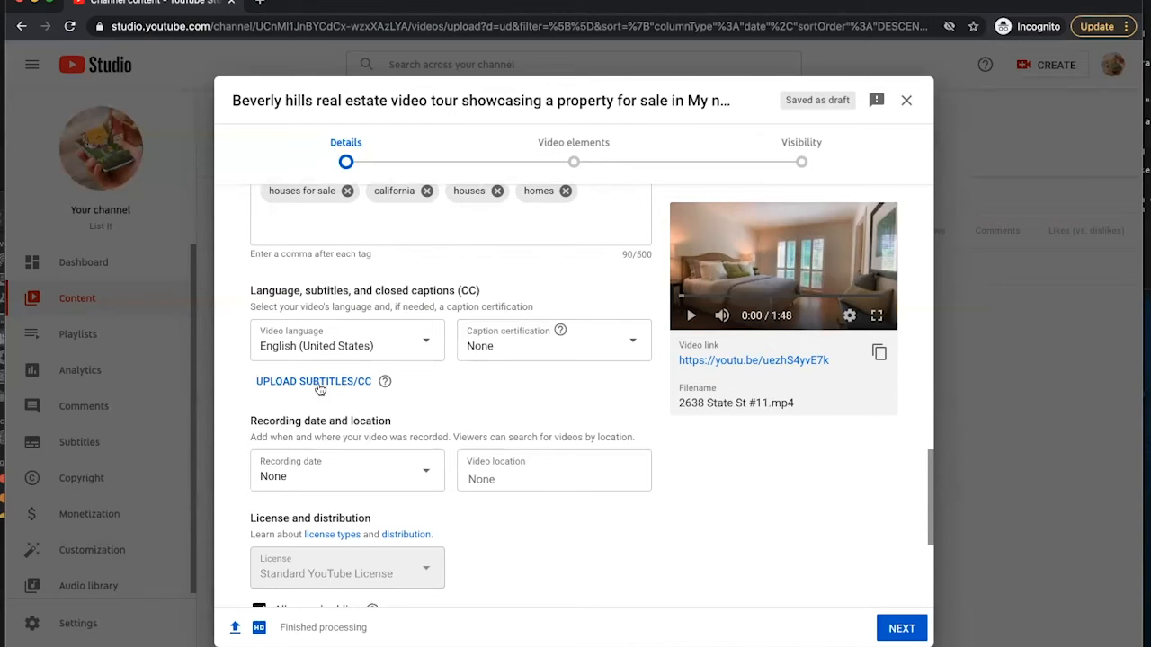
{"action": "scroll", "coordinate": [441, 387], "scroll_direction": "down", "scroll_amount": 1}
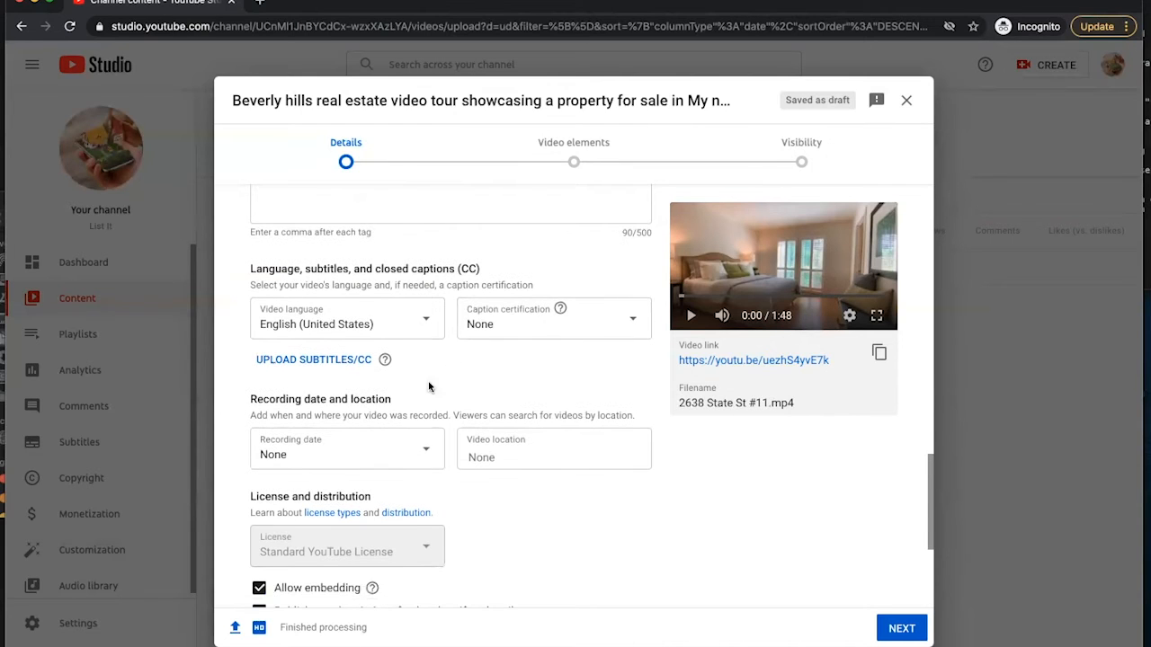
{"action": "scroll", "coordinate": [333, 369], "scroll_direction": "down", "scroll_amount": 2}
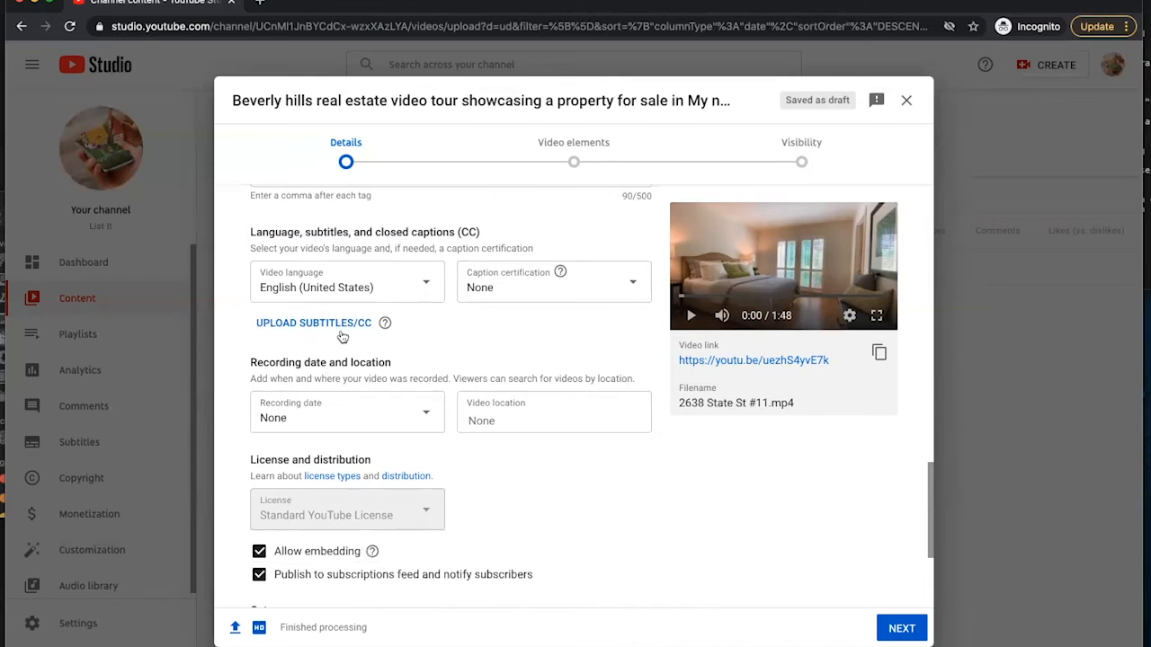
{"action": "scroll", "coordinate": [456, 403], "scroll_direction": "down", "scroll_amount": 1}
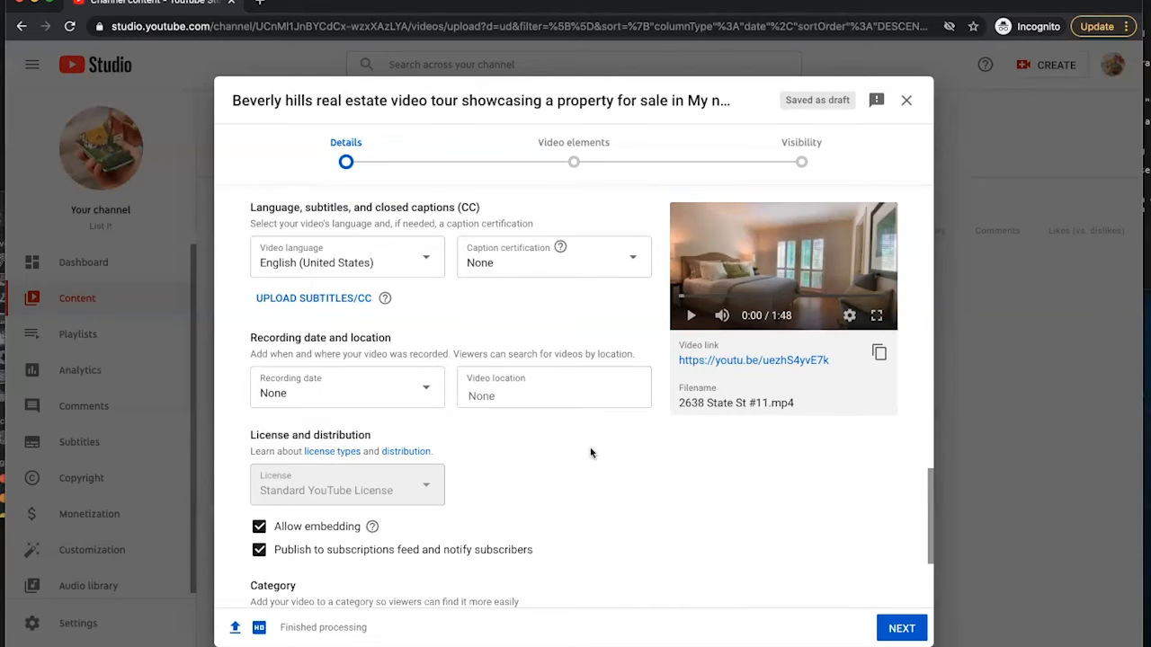
{"action": "left_click", "coordinate": [358, 393]}
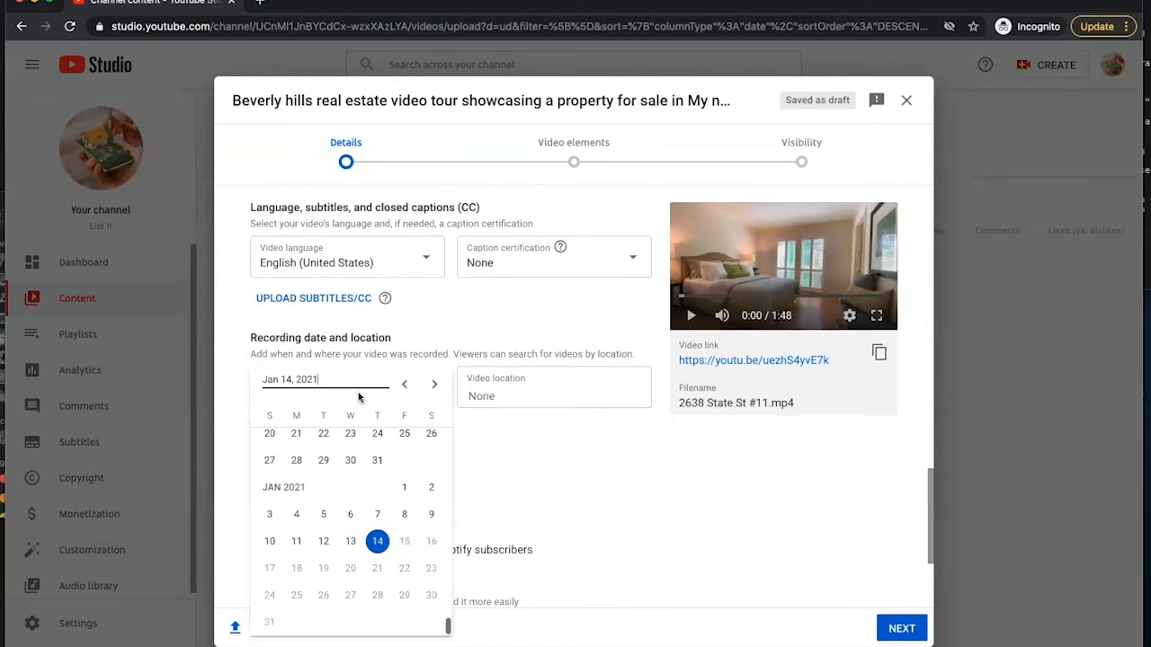
{"action": "left_click", "coordinate": [378, 540]}
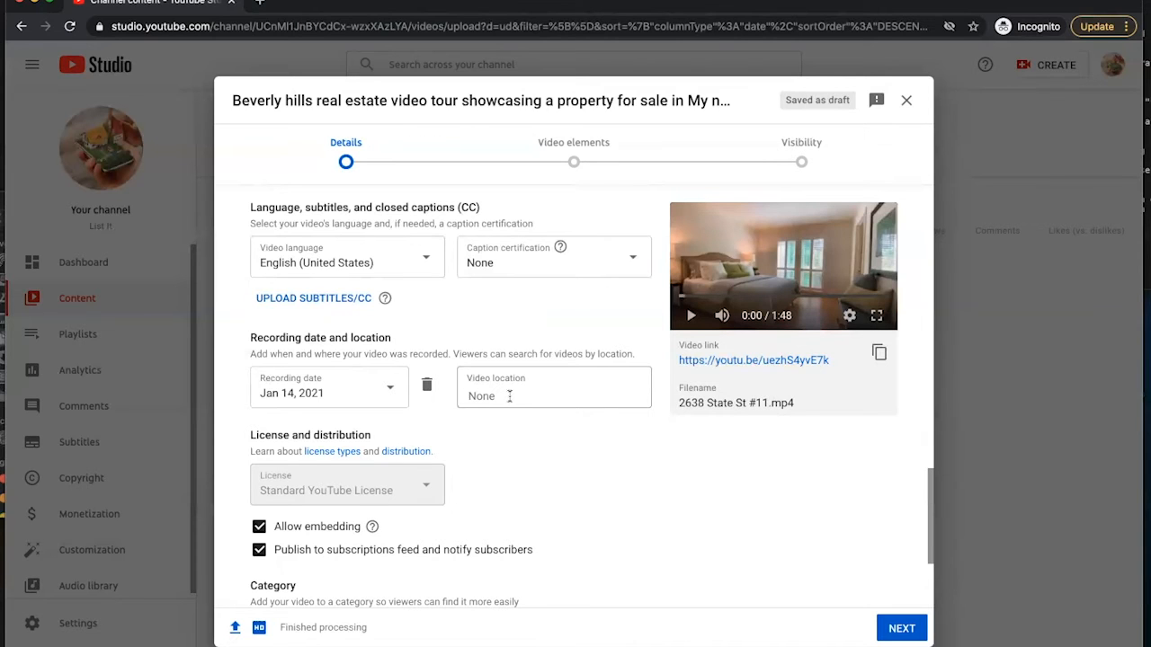
Open the video location search without entering a place and review the audience, age restriction and paid promotion settings.
{"action": "scroll", "coordinate": [509, 396], "scroll_direction": "down", "scroll_amount": 1}
{"action": "scroll", "coordinate": [509, 400], "scroll_direction": "down", "scroll_amount": 1}
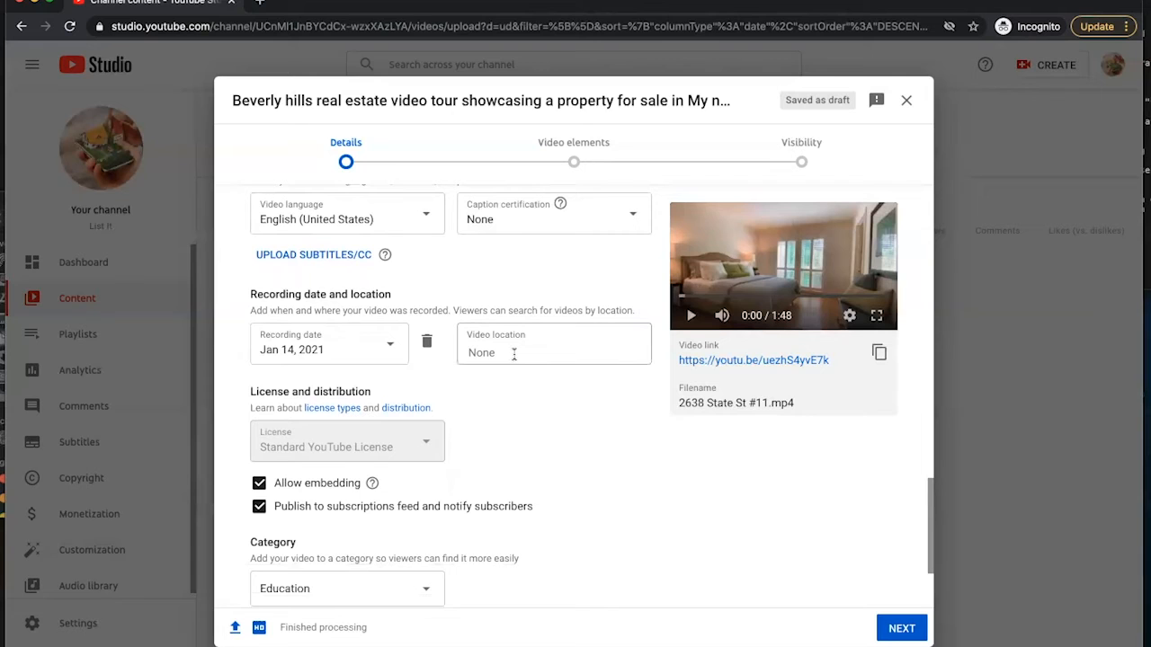
{"action": "left_click", "coordinate": [514, 353]}
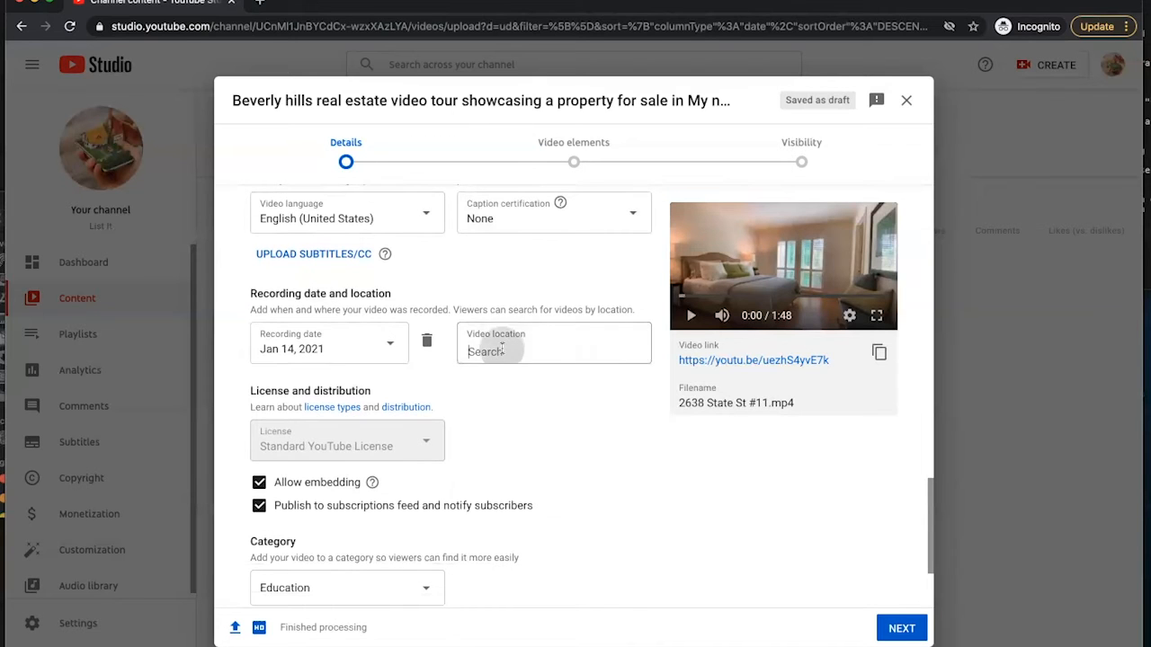
{"action": "scroll", "coordinate": [515, 358], "scroll_direction": "up", "scroll_amount": 1}
{"action": "scroll", "coordinate": [515, 358], "scroll_direction": "up", "scroll_amount": 10}
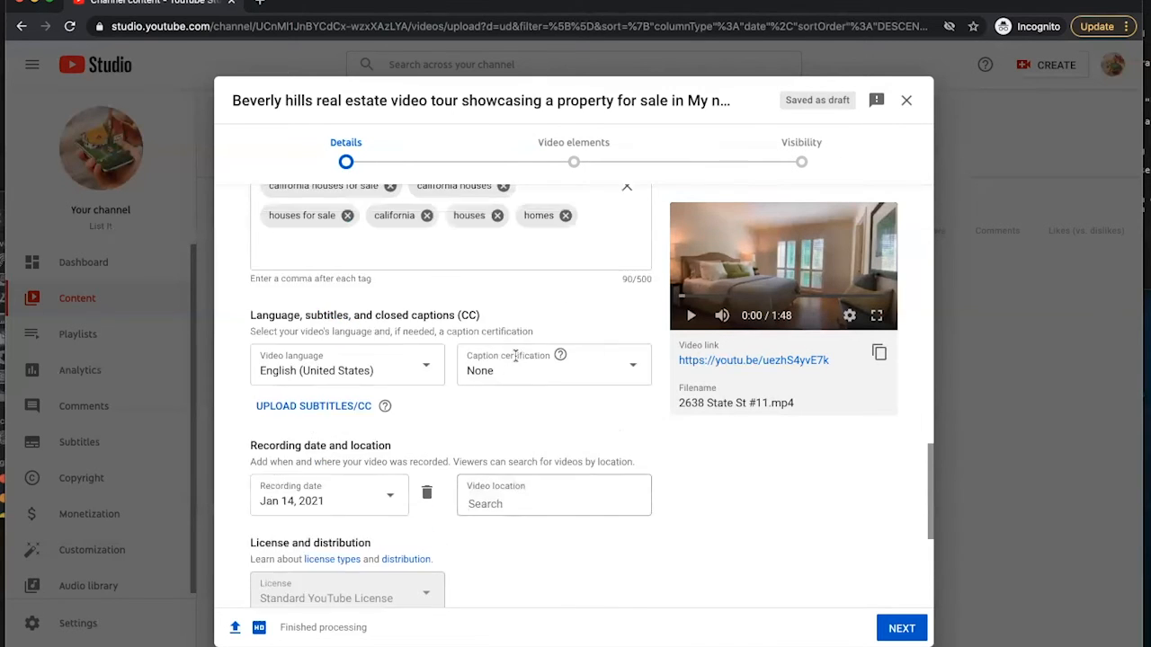
{"action": "scroll", "coordinate": [516, 360], "scroll_direction": "up", "scroll_amount": 10}
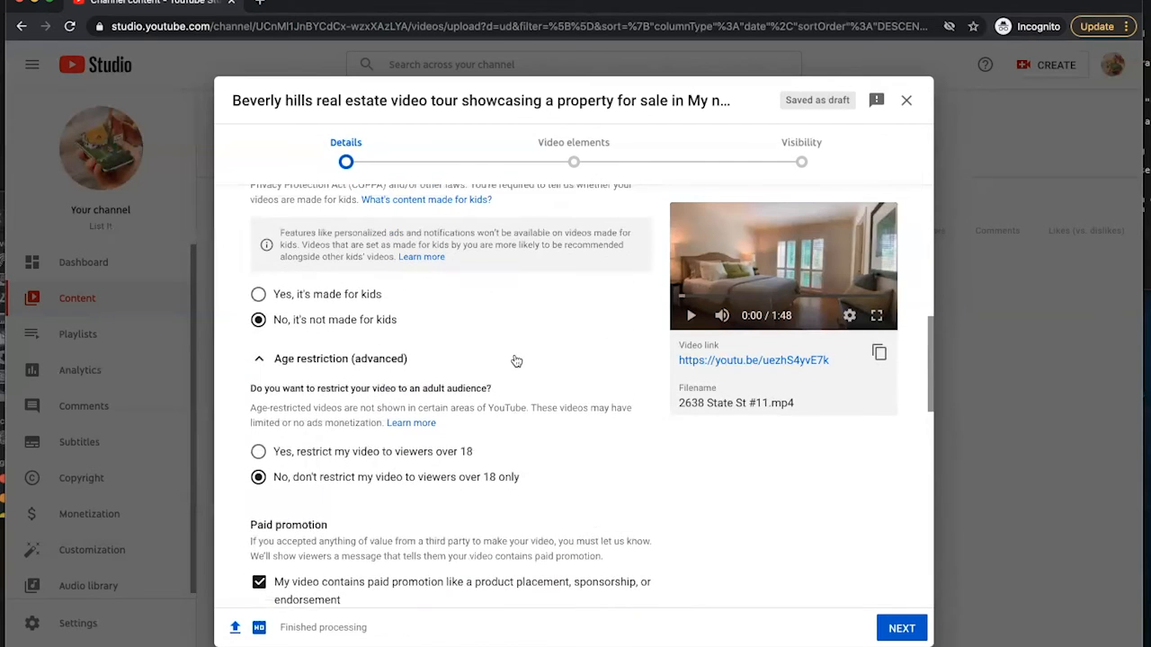
{"action": "scroll", "coordinate": [516, 359], "scroll_direction": "down", "scroll_amount": 15}
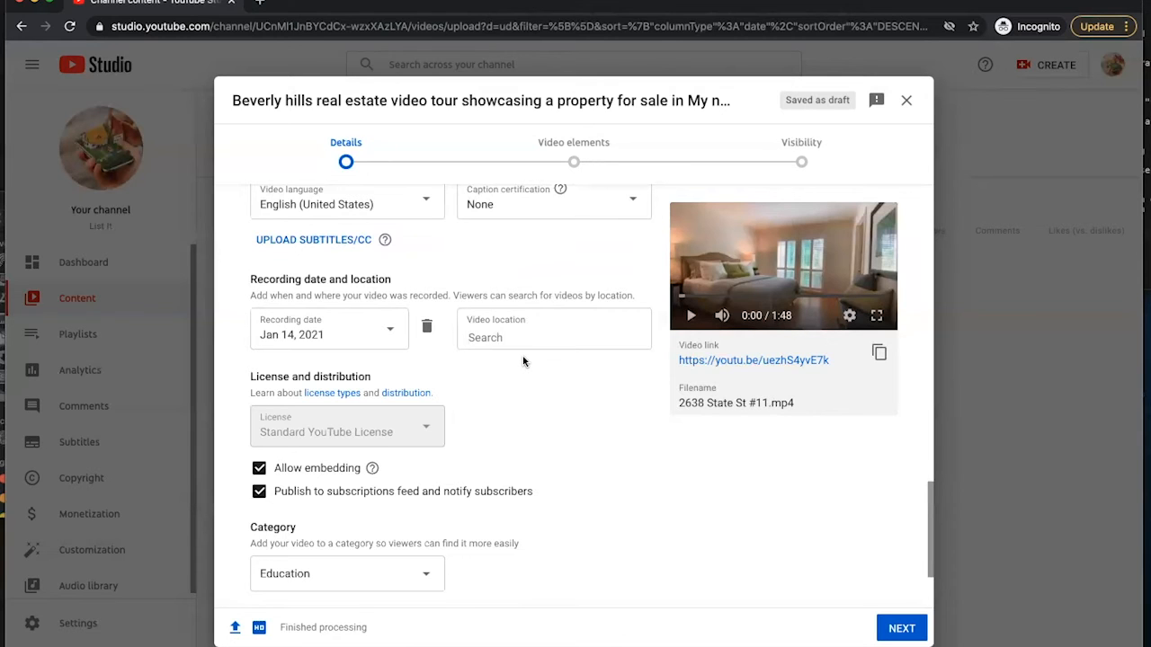
Switch off embedding and publishing to the subscriptions feed, restoring each option.
{"action": "scroll", "coordinate": [523, 361], "scroll_direction": "down", "scroll_amount": 2}
{"action": "scroll", "coordinate": [524, 362], "scroll_direction": "down", "scroll_amount": 1}
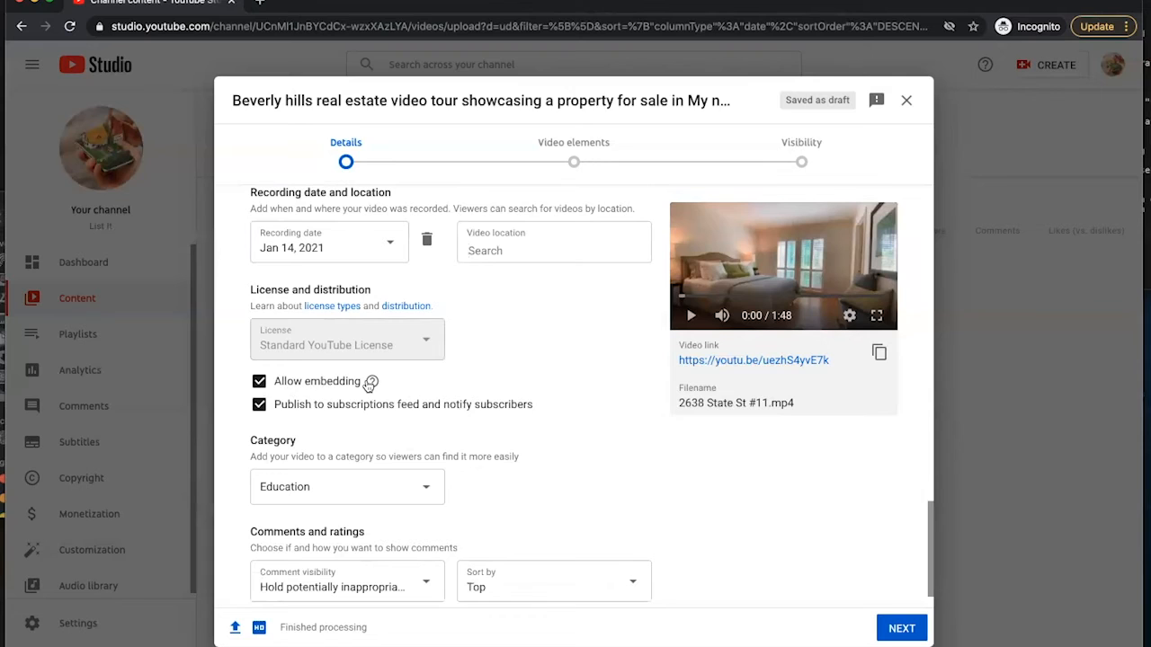
{"action": "mouse_move", "coordinate": [369, 384]}
{"action": "left_click", "coordinate": [259, 382]}
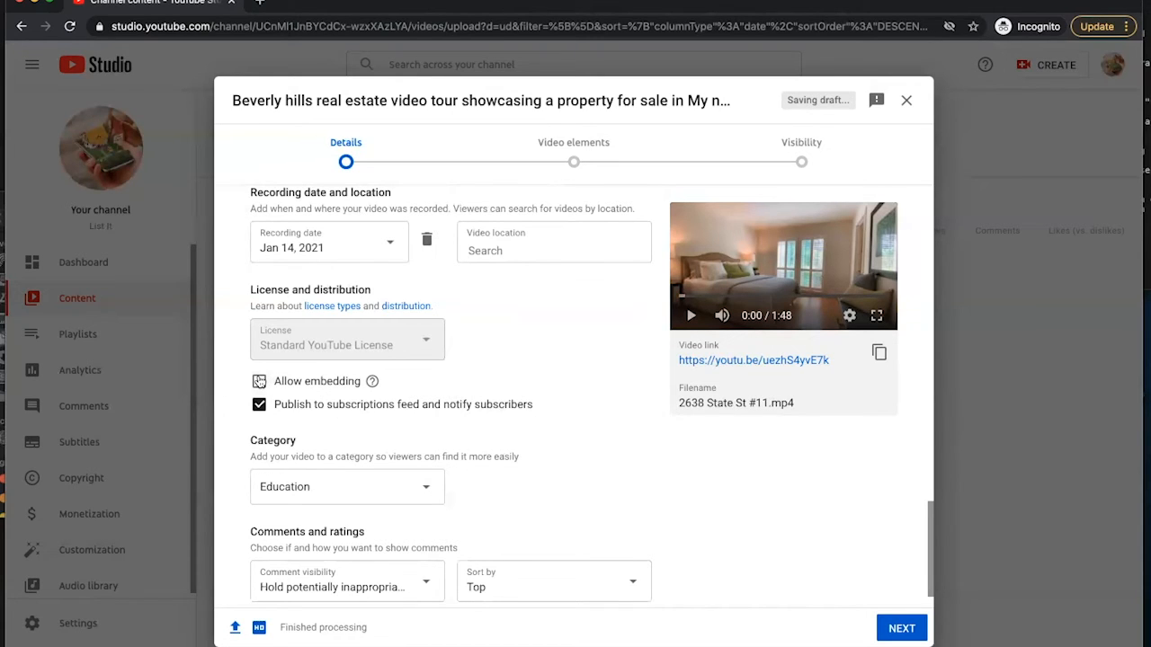
{"action": "left_click", "coordinate": [259, 381]}
{"action": "left_click", "coordinate": [258, 406]}
{"action": "left_click", "coordinate": [259, 406]}
{"action": "left_click", "coordinate": [258, 409]}
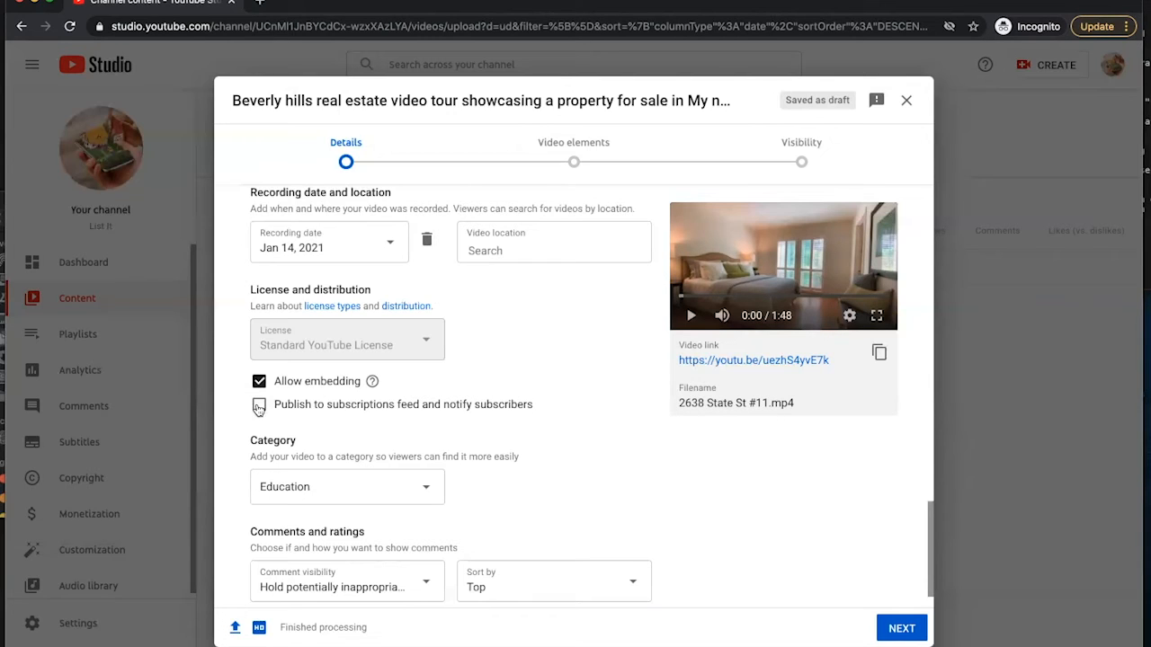
{"action": "left_click", "coordinate": [258, 407]}
Set the video's category to Travel & Events.
{"action": "scroll", "coordinate": [374, 399], "scroll_direction": "down", "scroll_amount": 1}
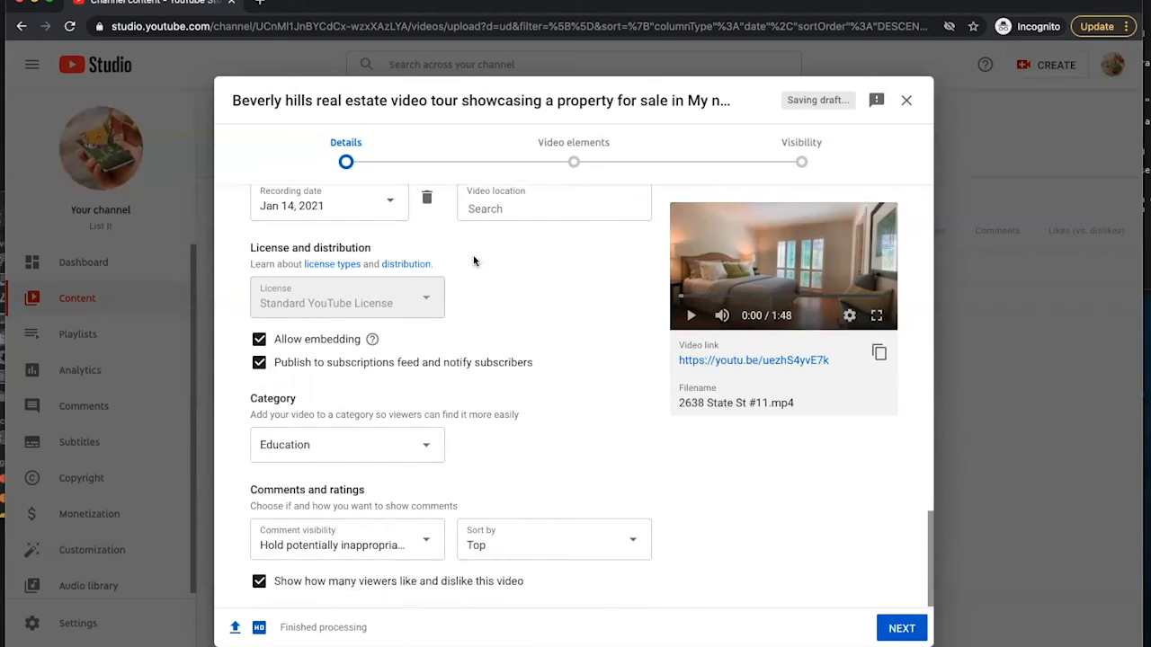
{"action": "left_click", "coordinate": [329, 450]}
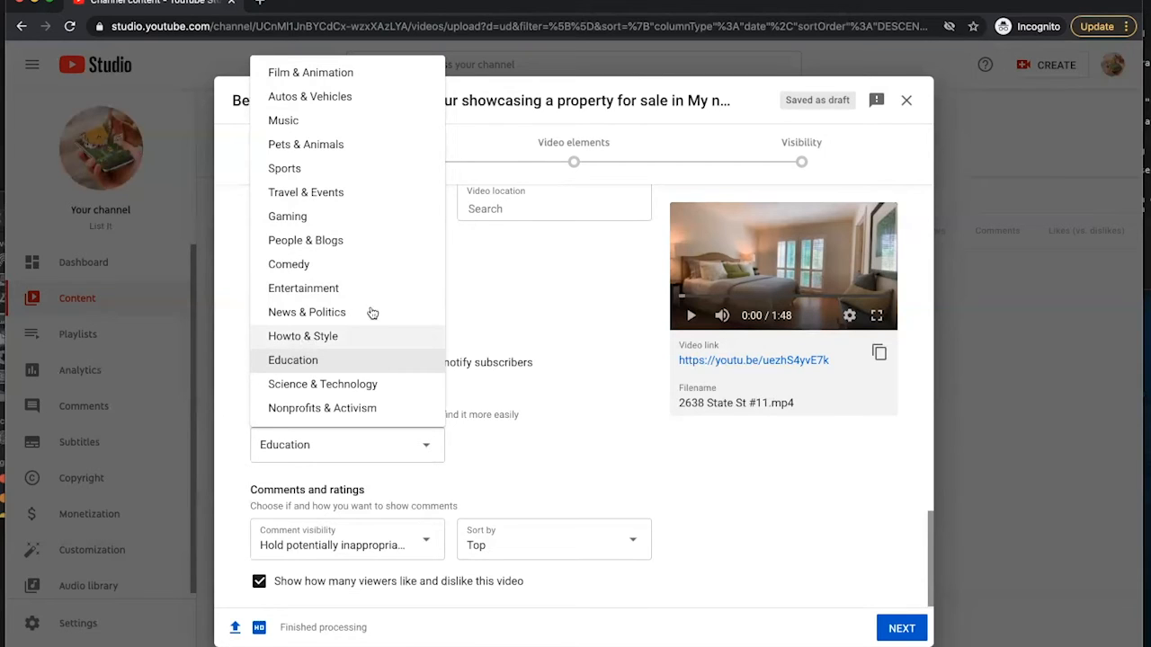
{"action": "left_click", "coordinate": [318, 194]}
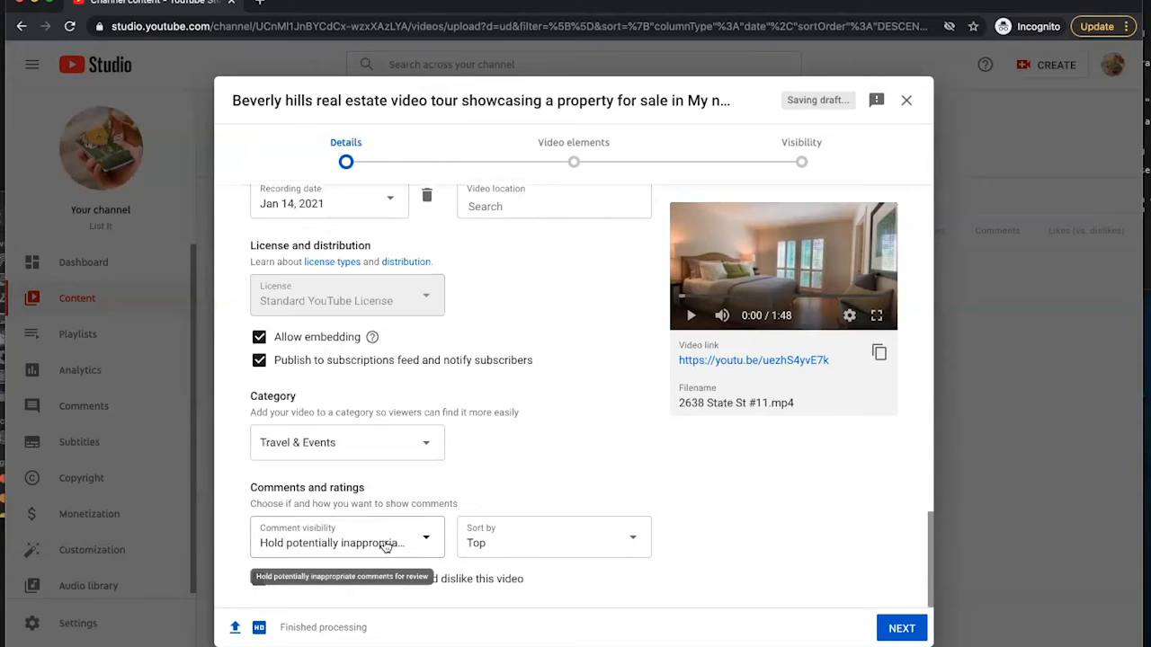
Look over the comment visibility choices and the comment sorting choices, keeping the current selections.
{"action": "left_click", "coordinate": [360, 544]}
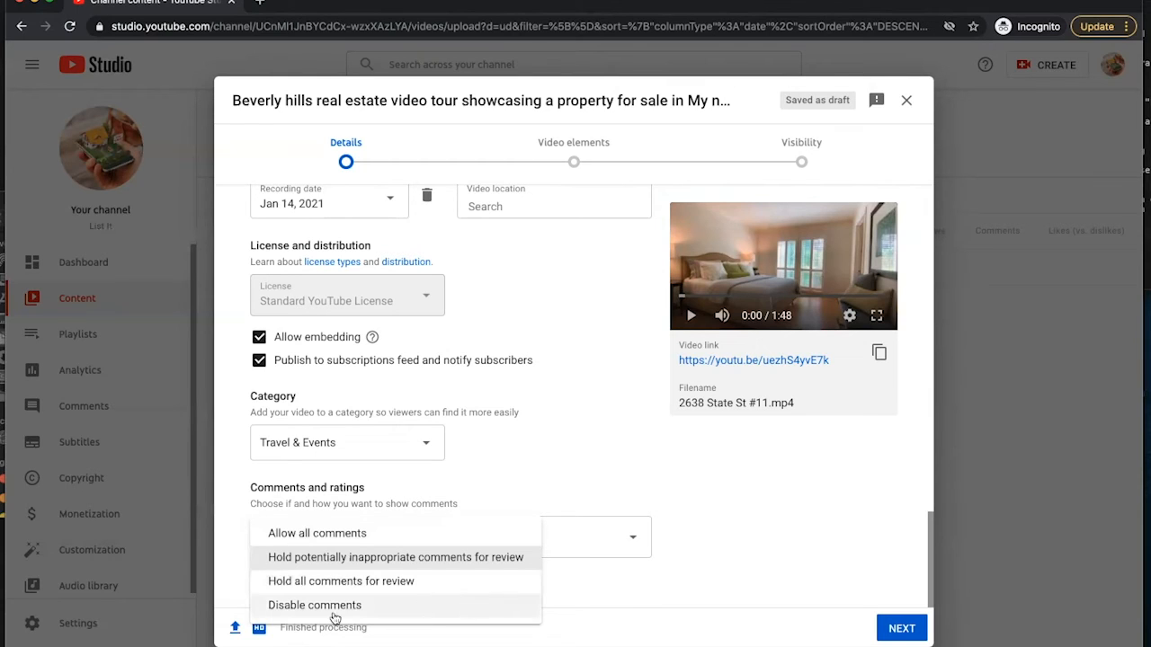
{"action": "left_click", "coordinate": [561, 472]}
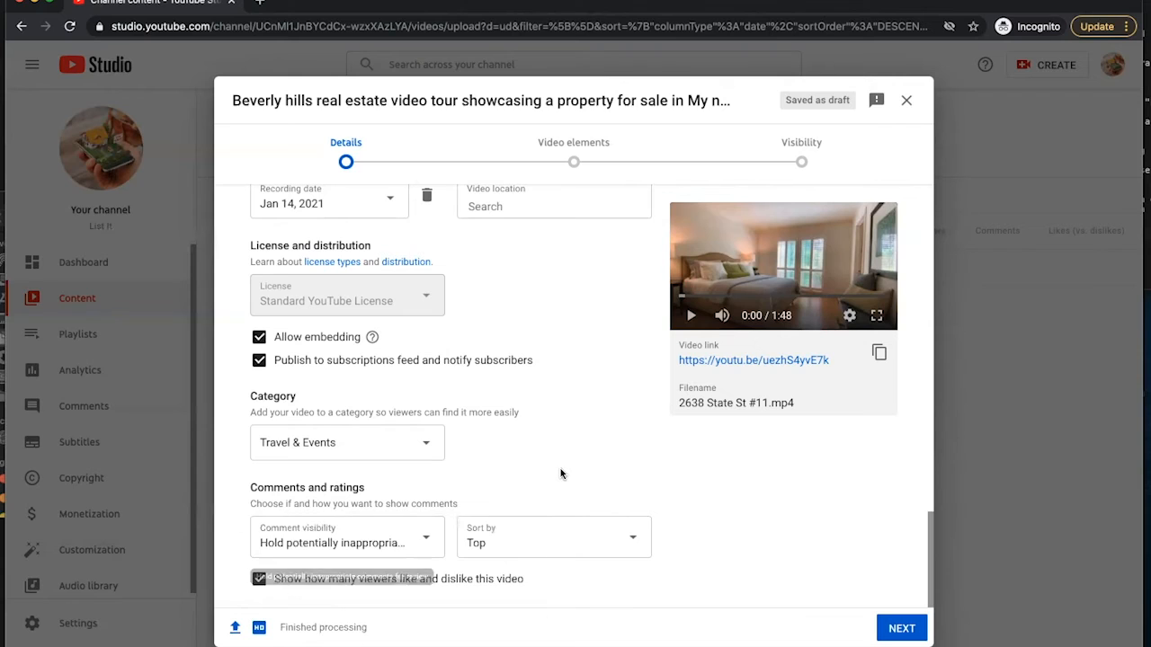
{"action": "left_click", "coordinate": [486, 541]}
{"action": "left_click", "coordinate": [497, 419]}
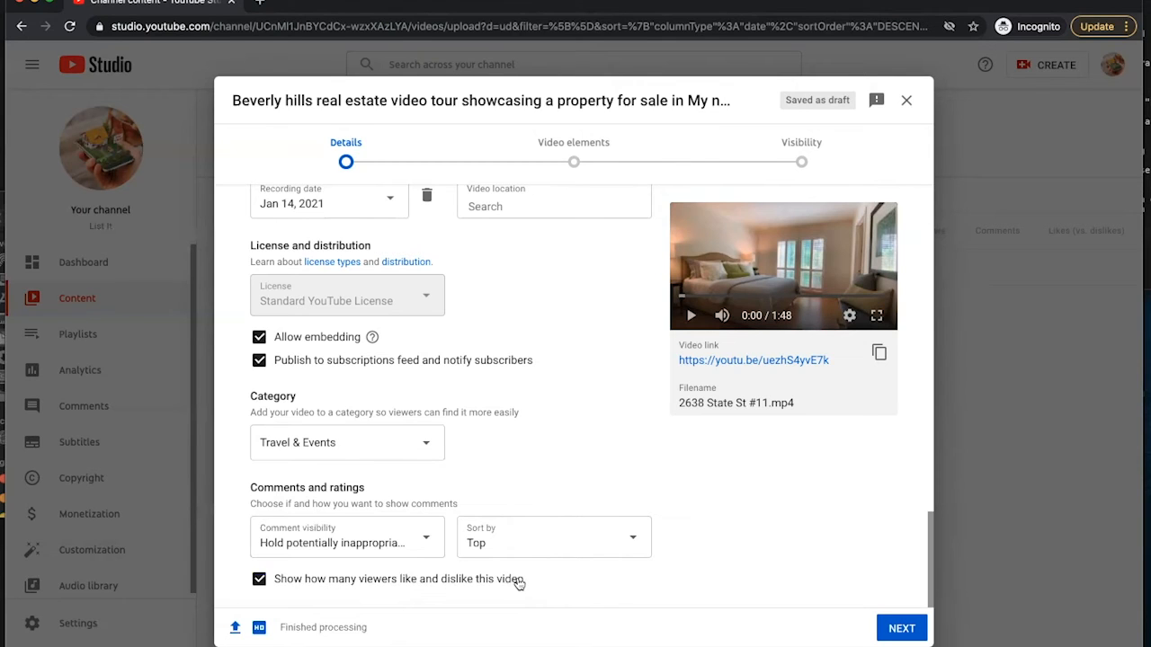
Examine the option for showing how many viewers like and dislike the video, highlighting its label.
{"action": "left_click_drag", "start_coordinate": [531, 578], "coordinate": [279, 584]}
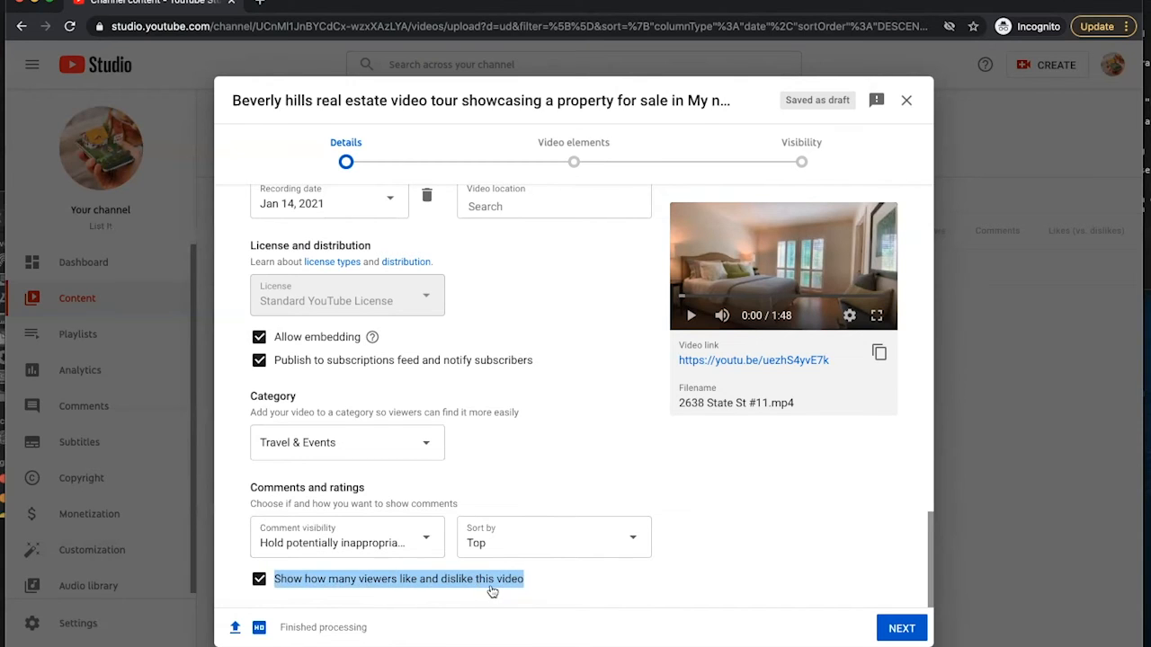
{"action": "left_click", "coordinate": [560, 581]}
{"action": "left_click_drag", "start_coordinate": [320, 588], "coordinate": [526, 583]}
{"action": "left_click", "coordinate": [590, 477]}
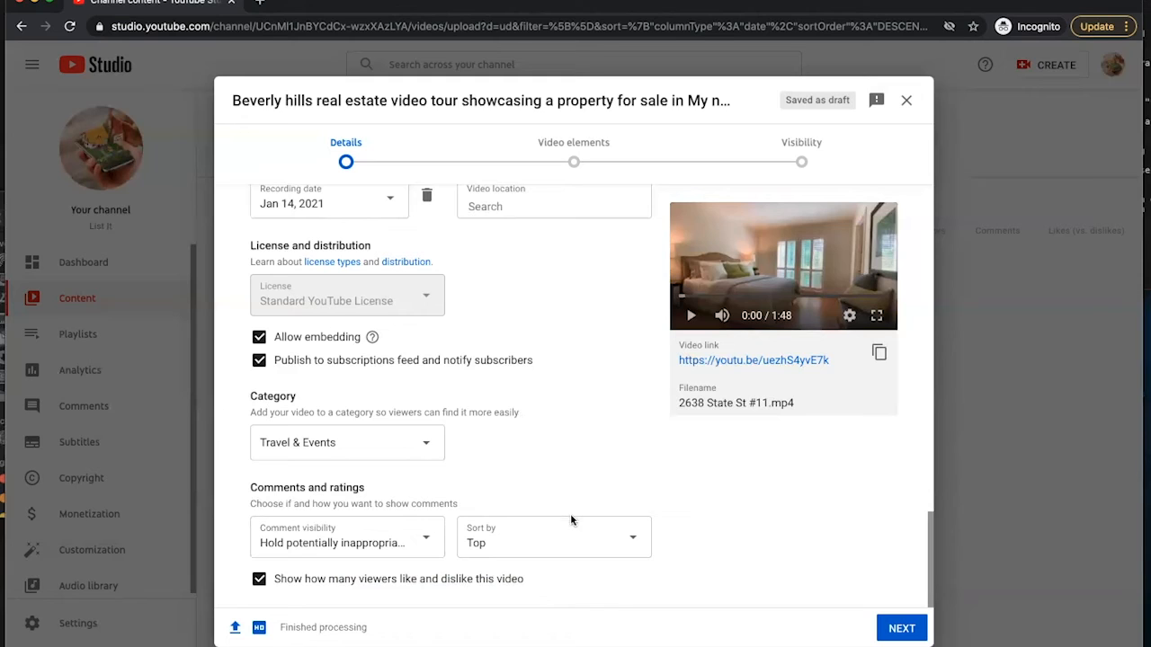
{"action": "left_click_drag", "start_coordinate": [539, 588], "coordinate": [403, 594]}
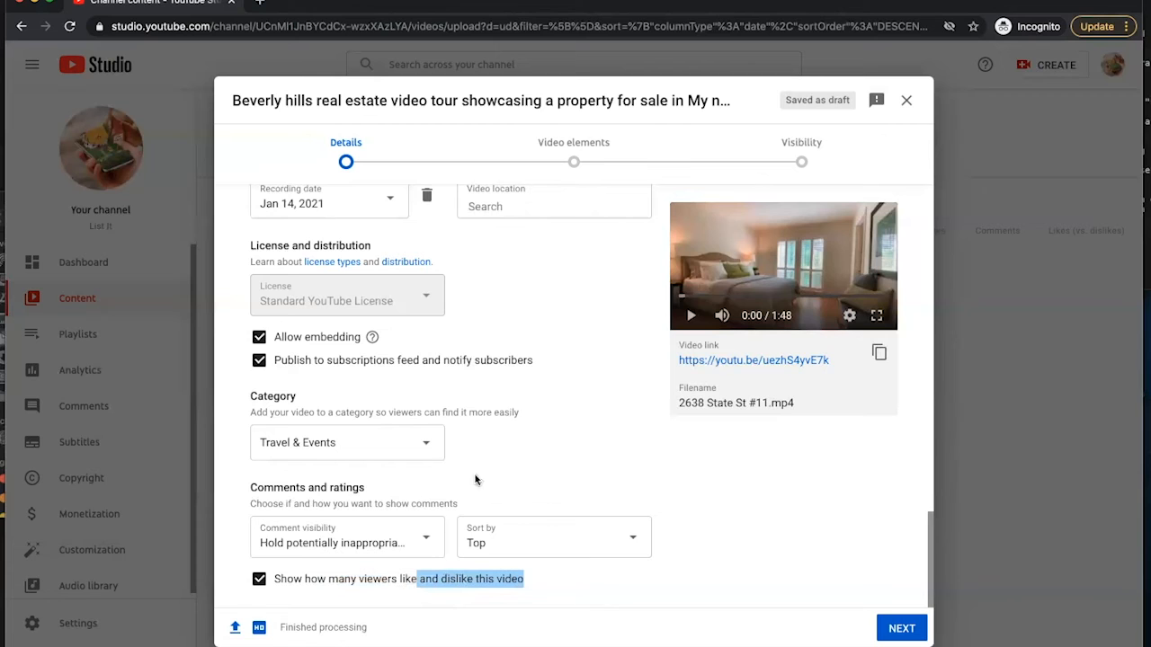
Review the entered video details from the title through the audience and age restriction settings, and continue to the video elements stage.
{"action": "scroll", "coordinate": [557, 451], "scroll_direction": "up", "scroll_amount": 10}
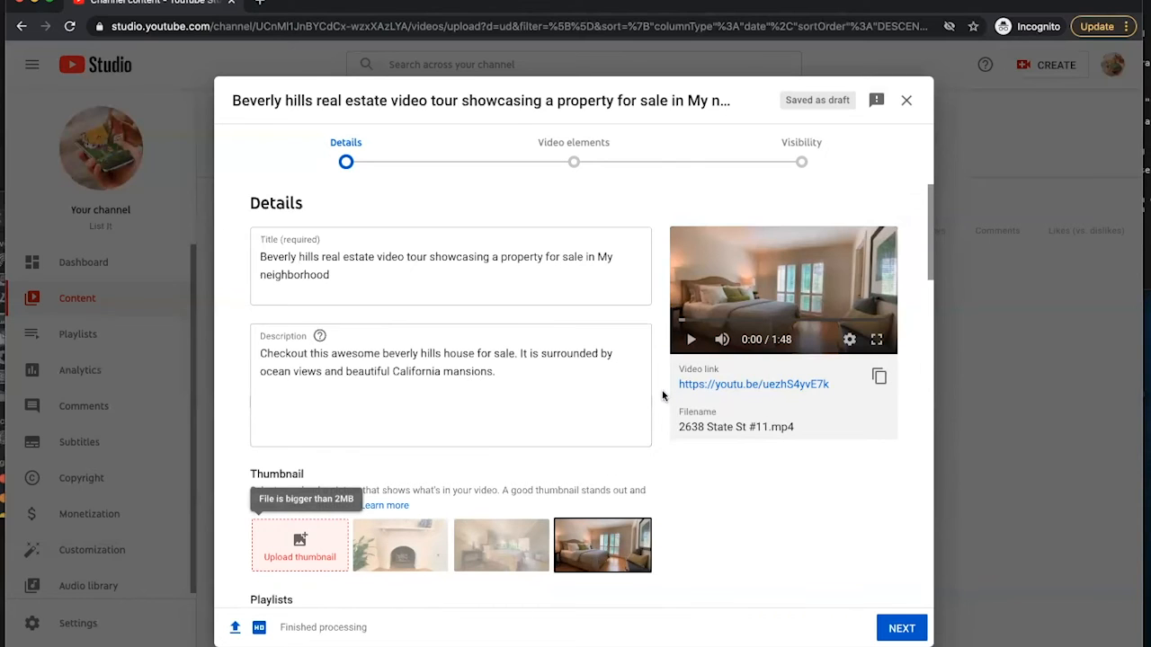
{"action": "scroll", "coordinate": [667, 396], "scroll_direction": "down", "scroll_amount": 2}
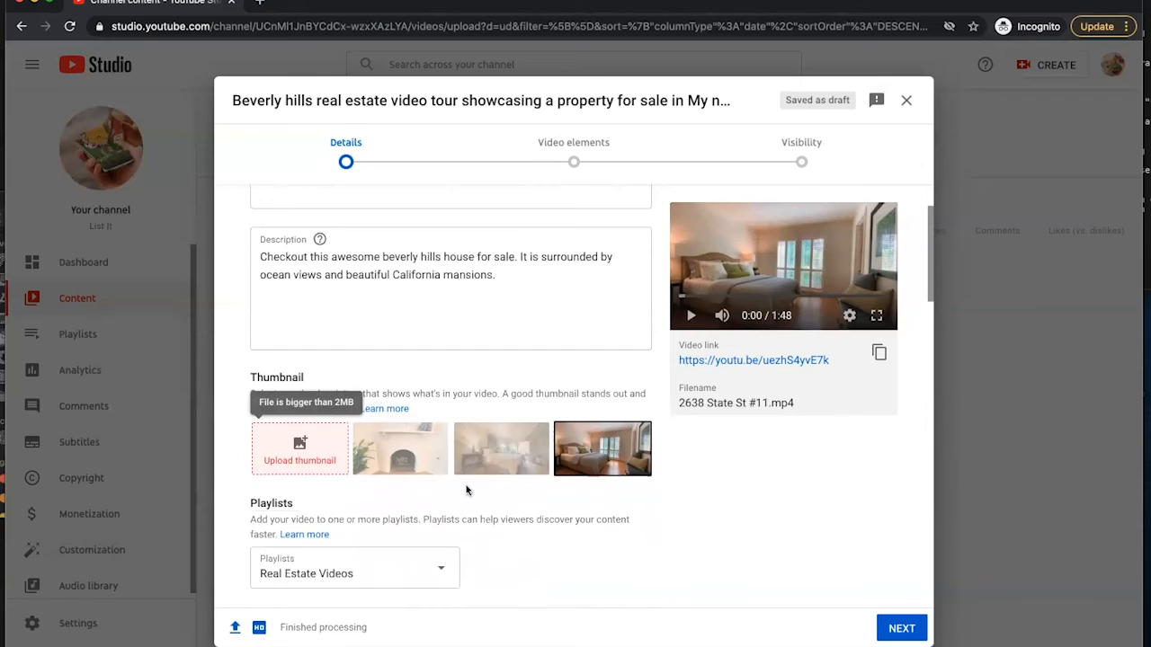
{"action": "scroll", "coordinate": [632, 424], "scroll_direction": "down", "scroll_amount": 9}
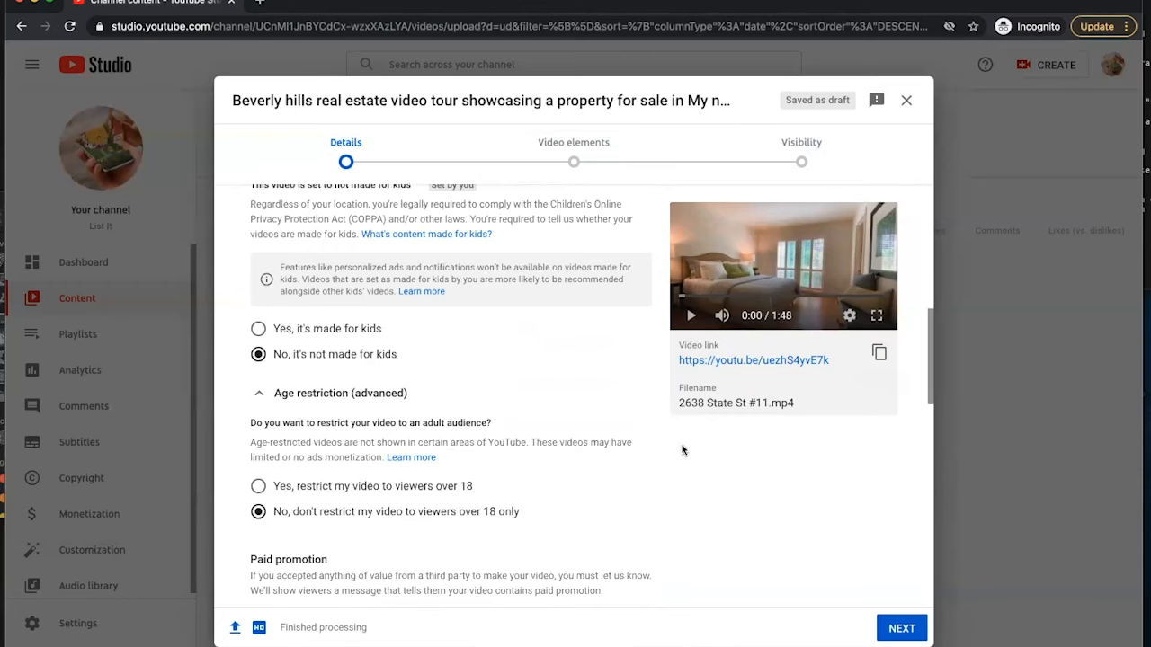
{"action": "left_click", "coordinate": [902, 628]}
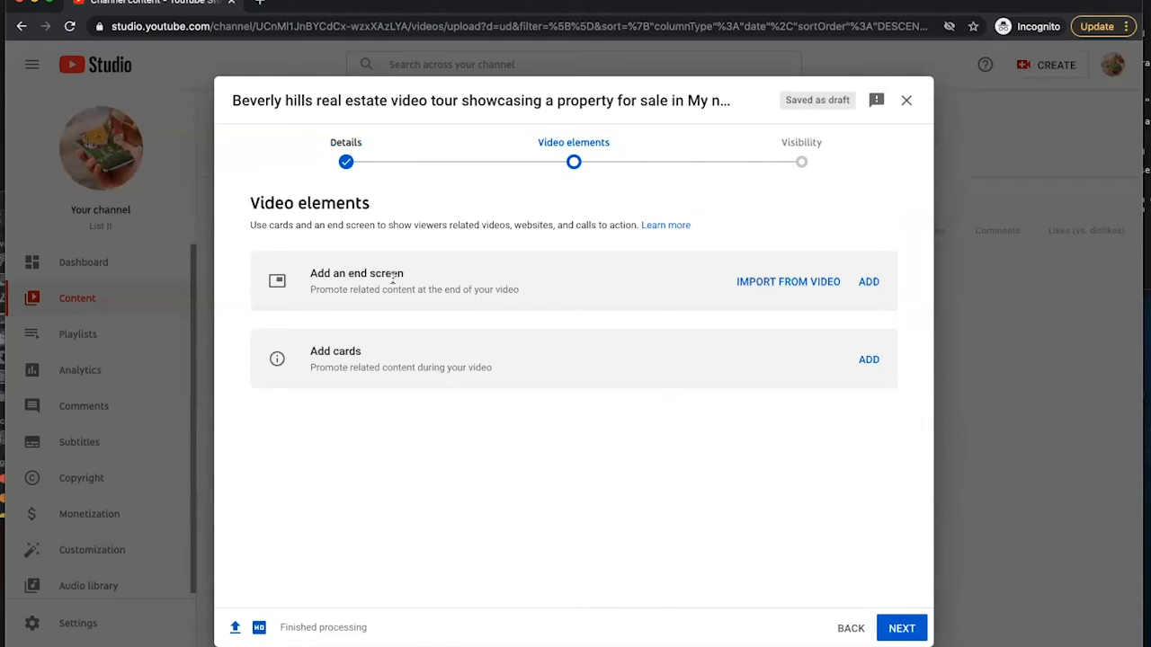
Try an end screen layout with one video and one subscribe element, keeping the video as Best for viewer and moving it slightly inward.
{"action": "left_click", "coordinate": [868, 282]}
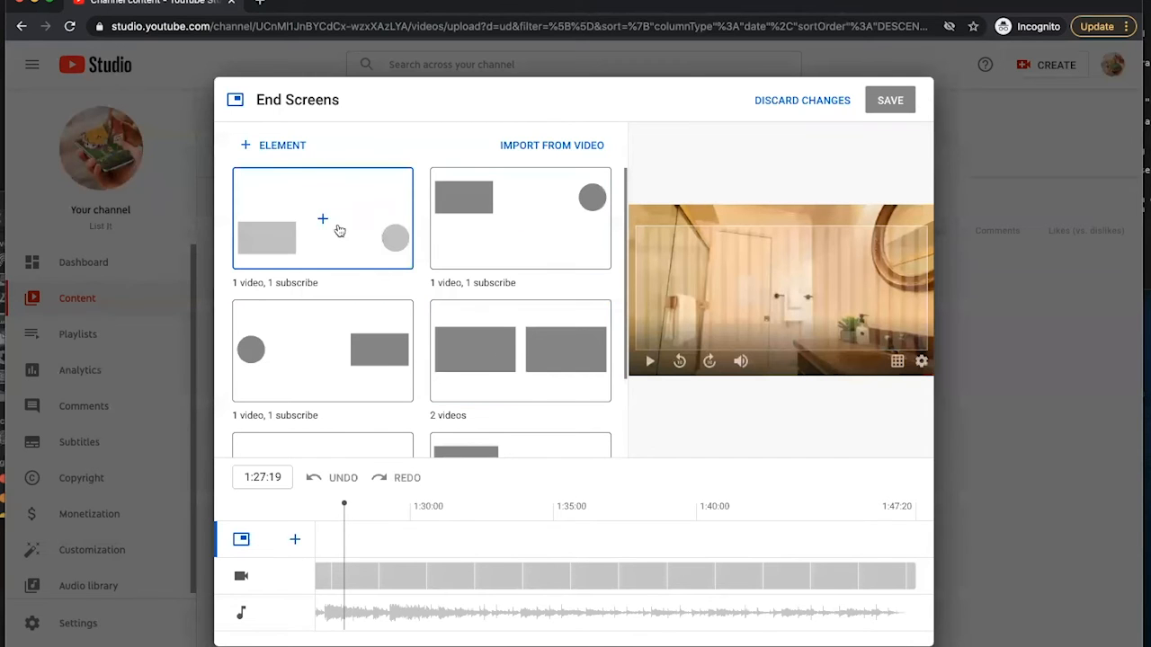
{"action": "left_click", "coordinate": [289, 237]}
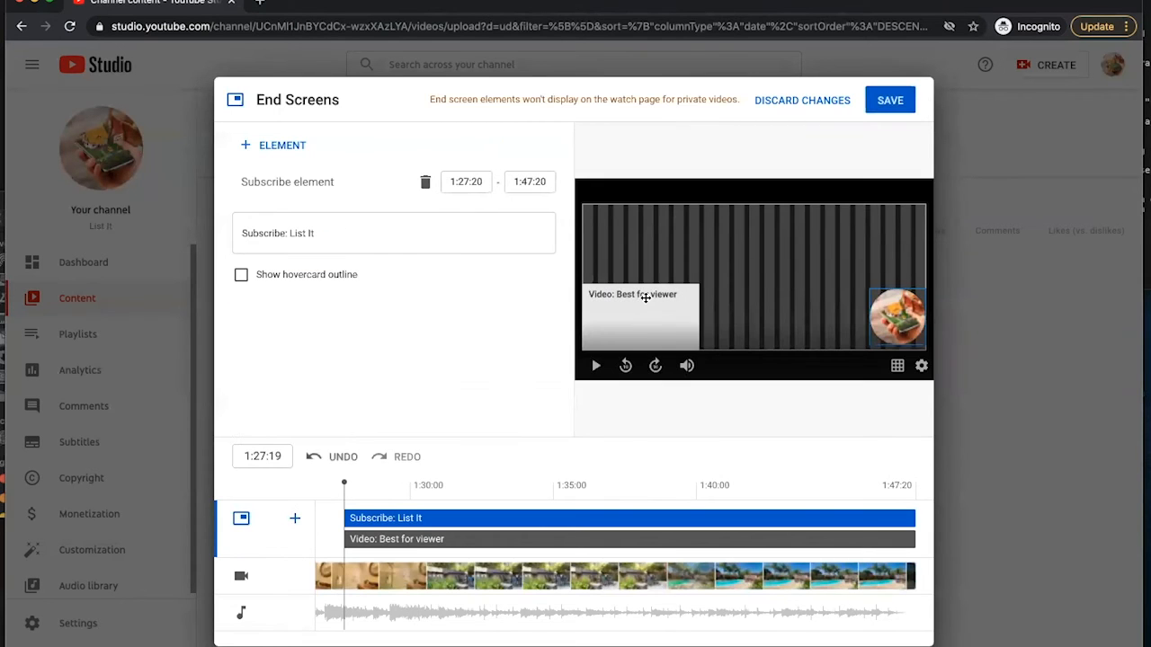
{"action": "left_click", "coordinate": [645, 297]}
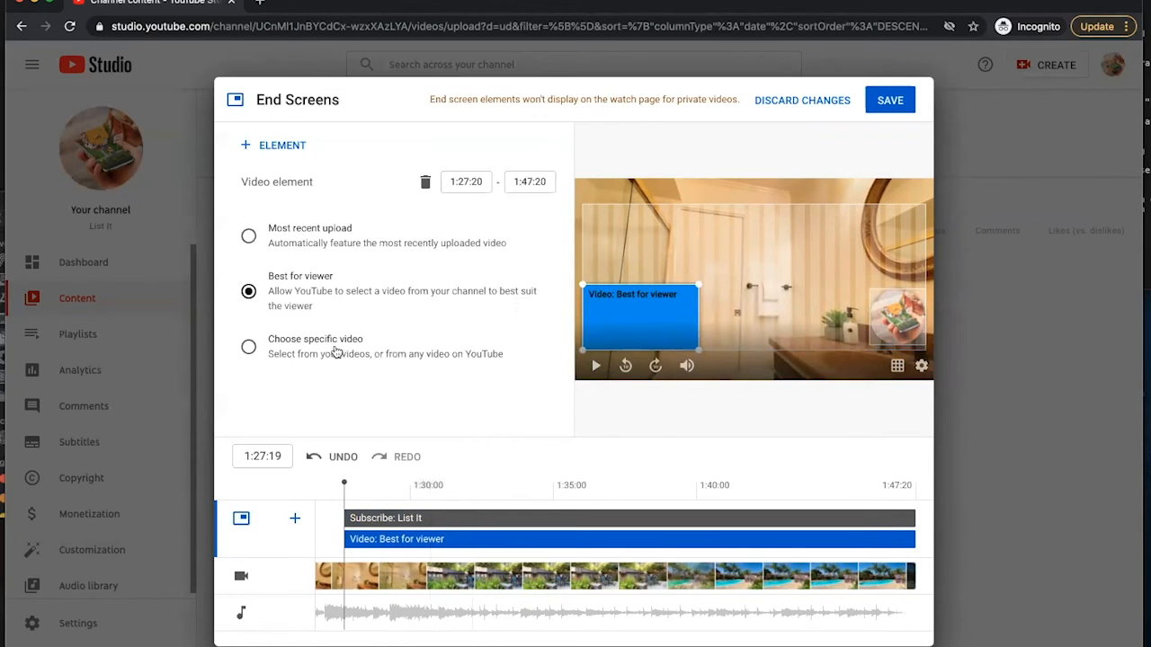
{"action": "left_click", "coordinate": [246, 147]}
{"action": "left_click", "coordinate": [462, 182]}
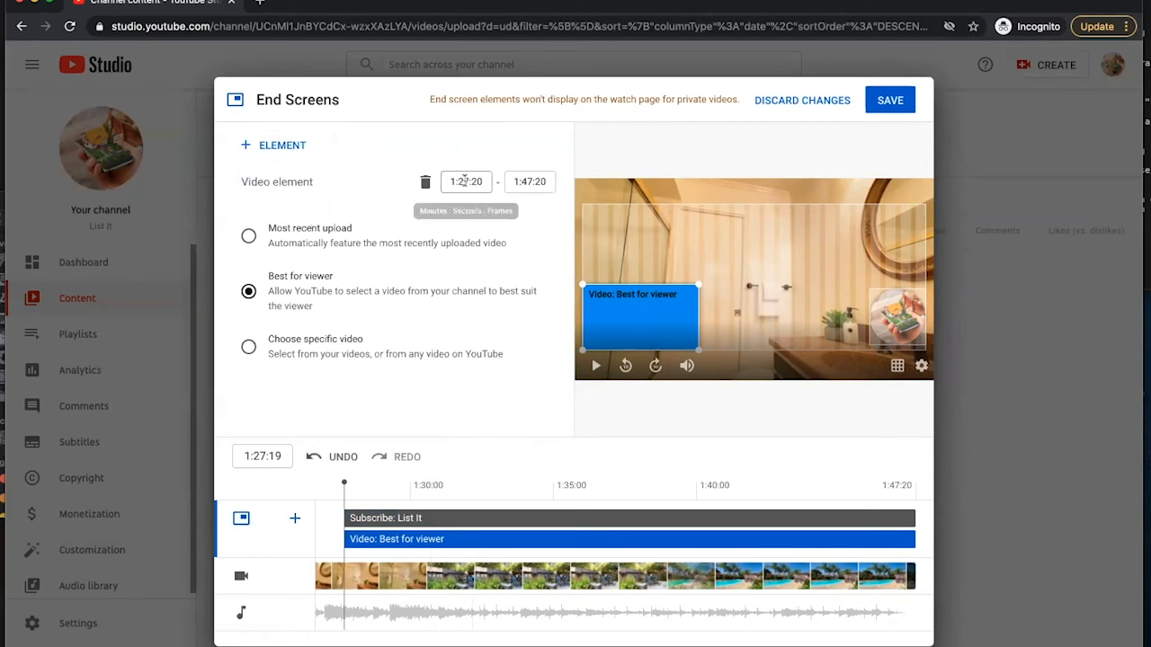
{"action": "left_click_drag", "start_coordinate": [659, 324], "coordinate": [689, 319]}
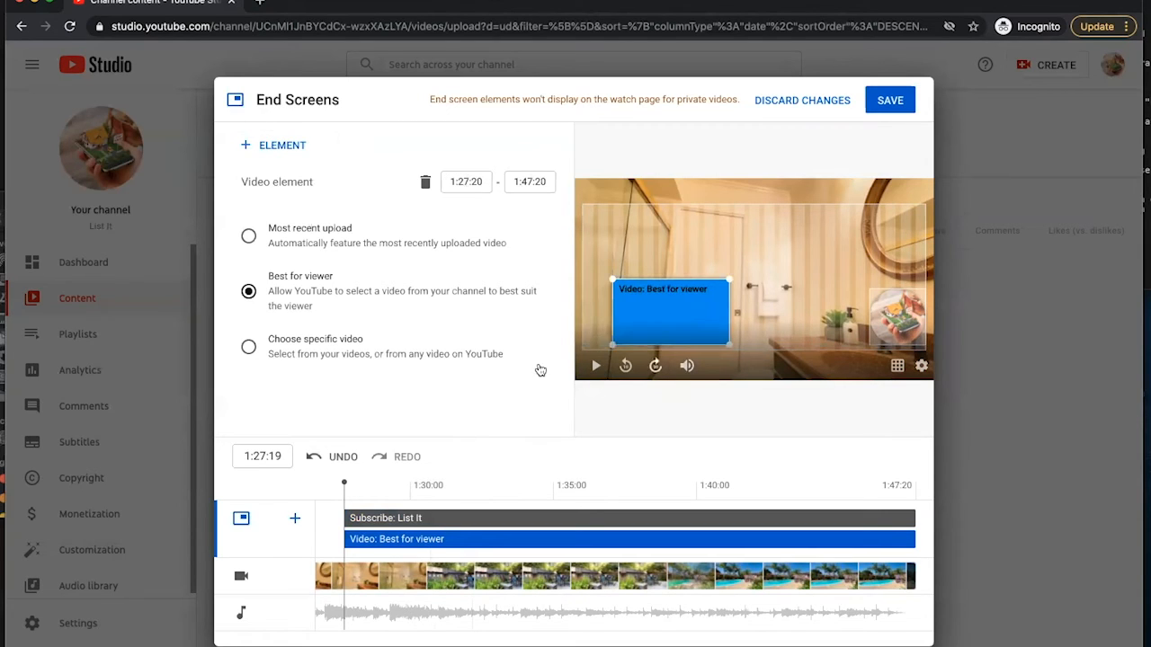
Try timing the end screen's video element from 1:29:25 to 1:35:00, preview it around 1:30, and discard the end screen changes.
{"action": "left_click", "coordinate": [348, 519]}
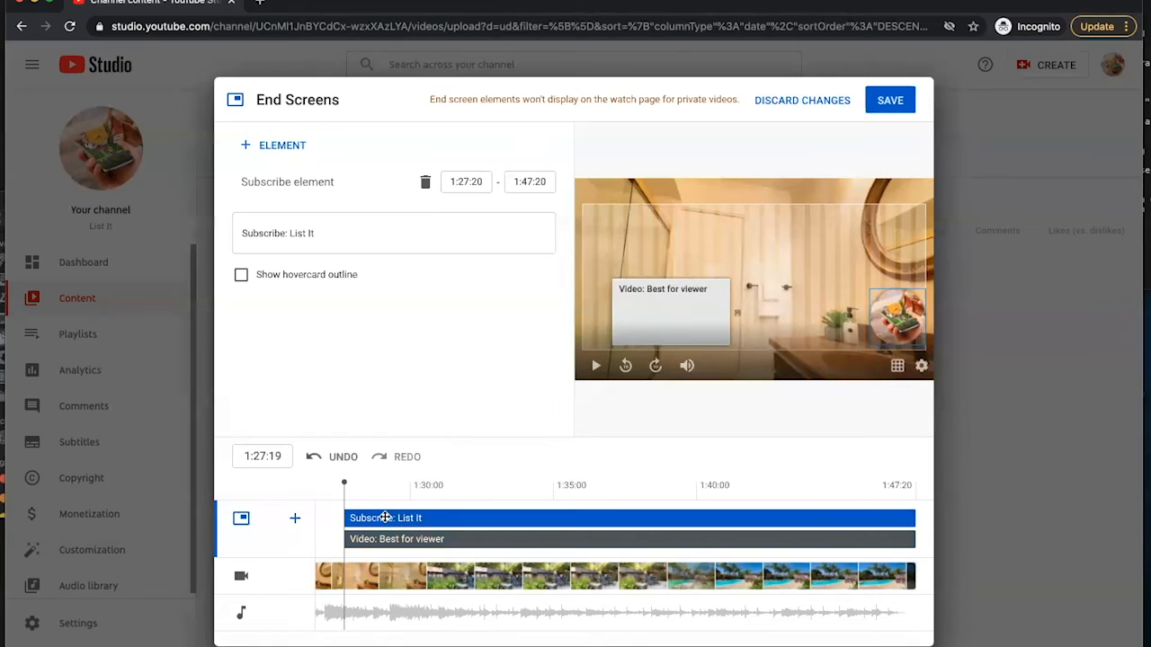
{"action": "left_click_drag", "start_coordinate": [345, 540], "coordinate": [407, 539]}
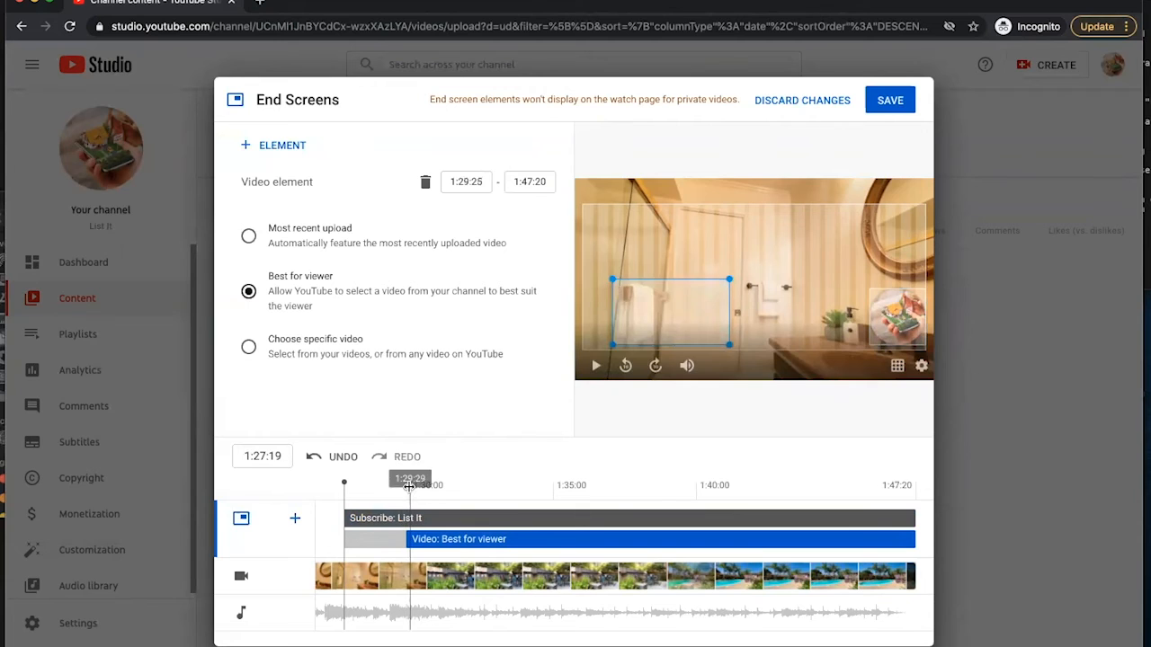
{"action": "left_click", "coordinate": [414, 485]}
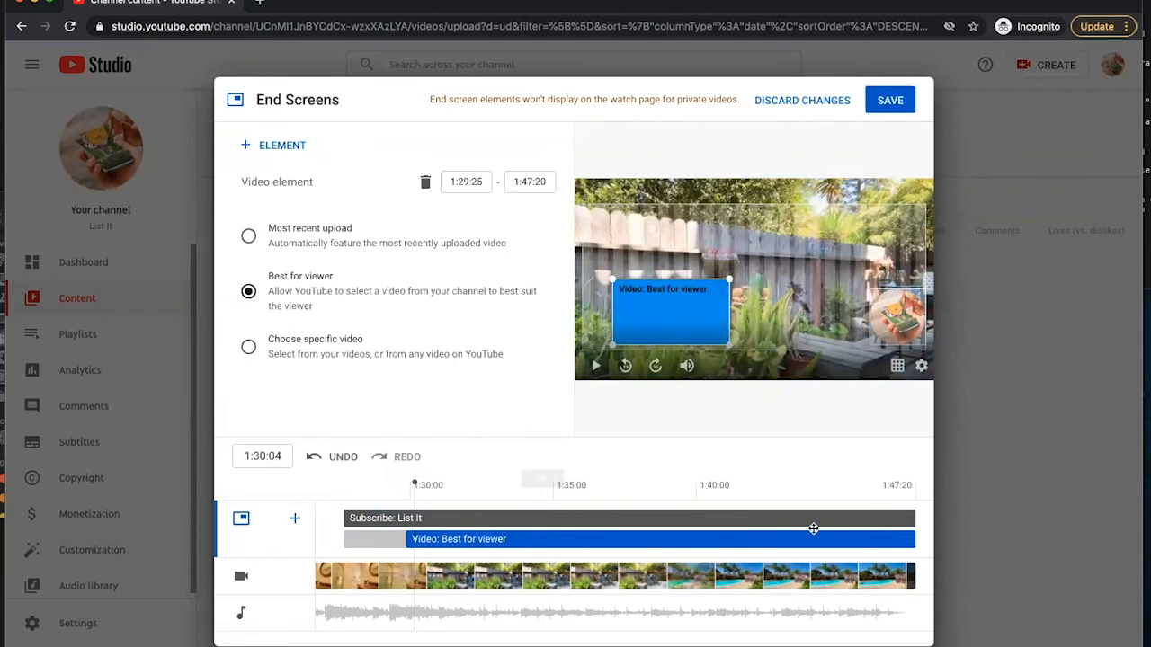
{"action": "left_click_drag", "start_coordinate": [914, 536], "coordinate": [549, 548]}
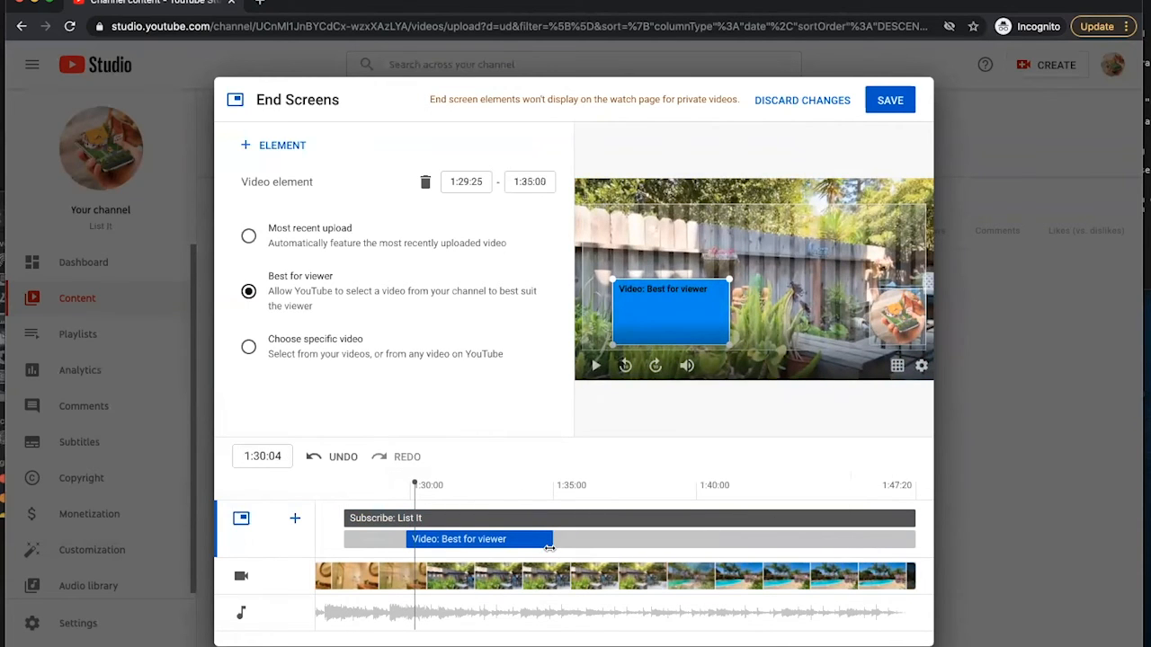
{"action": "left_click", "coordinate": [441, 486]}
{"action": "mouse_move", "coordinate": [457, 485]}
{"action": "left_mouse_down"}
{"action": "mouse_move", "coordinate": [494, 485]}
{"action": "mouse_move", "coordinate": [436, 485]}
{"action": "left_mouse_up"}
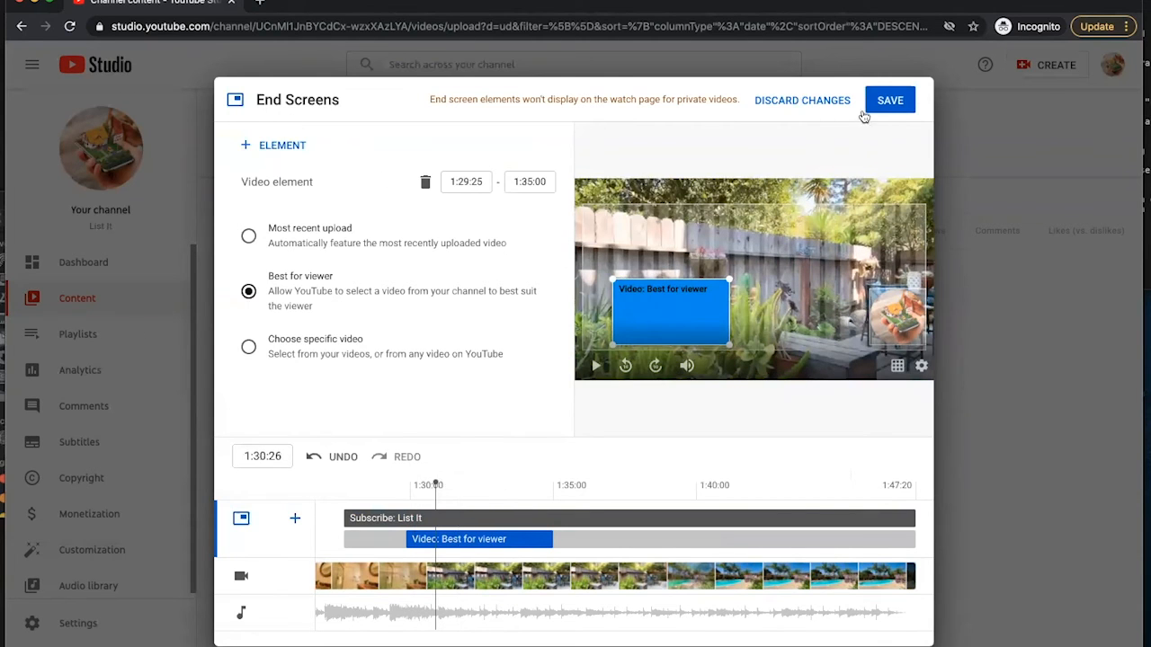
{"action": "left_click", "coordinate": [796, 101]}
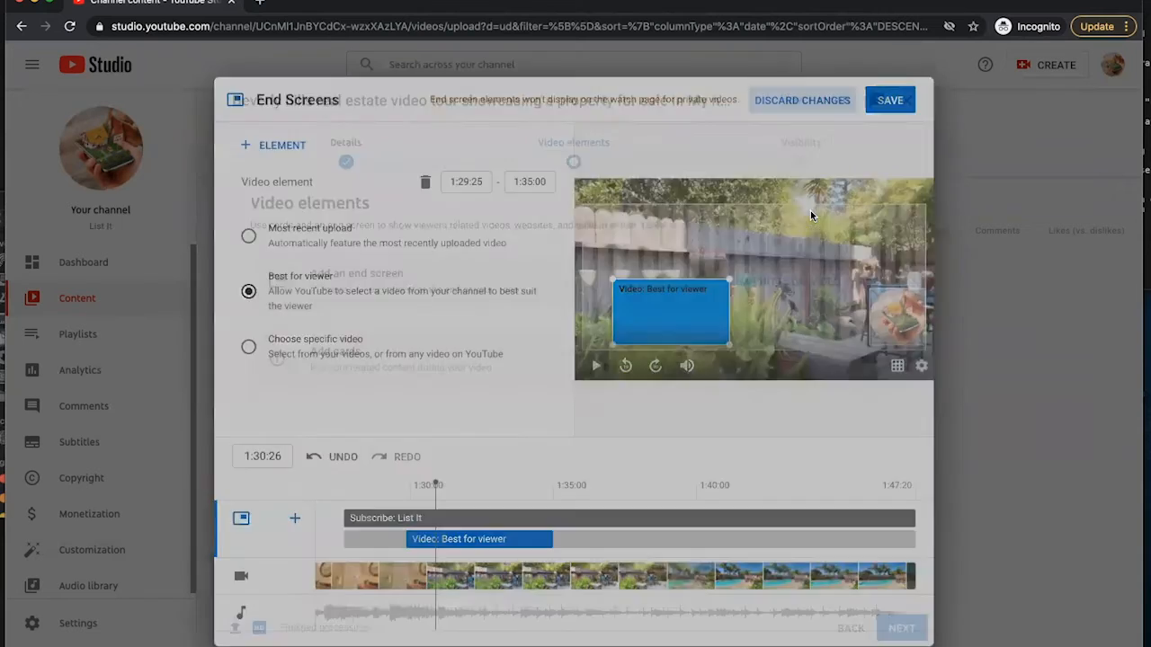
Try adding a card for the Projects playlist after viewing the channel card option, and discard the card changes.
{"action": "left_click", "coordinate": [872, 358]}
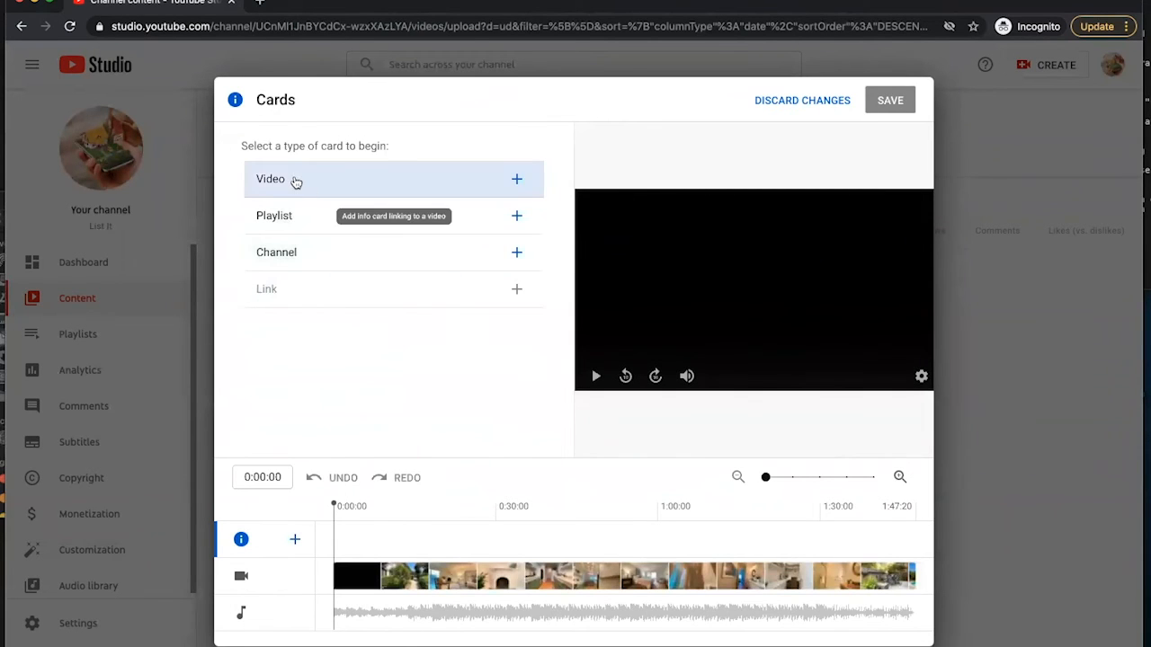
{"action": "left_click", "coordinate": [282, 255]}
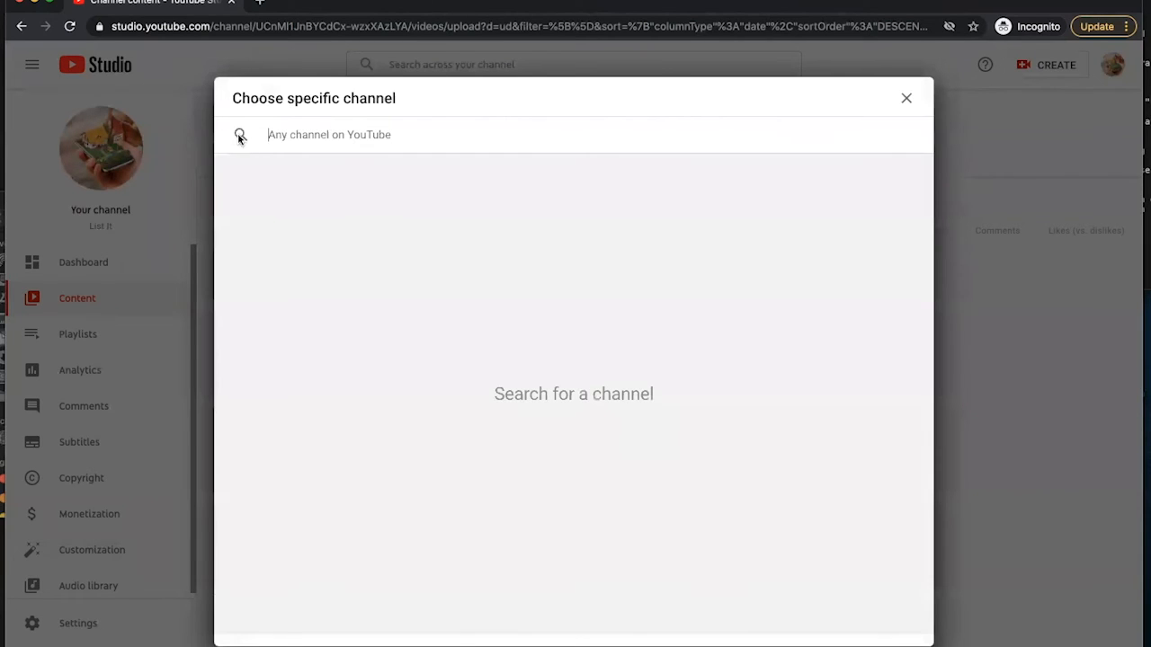
{"action": "left_click", "coordinate": [907, 99]}
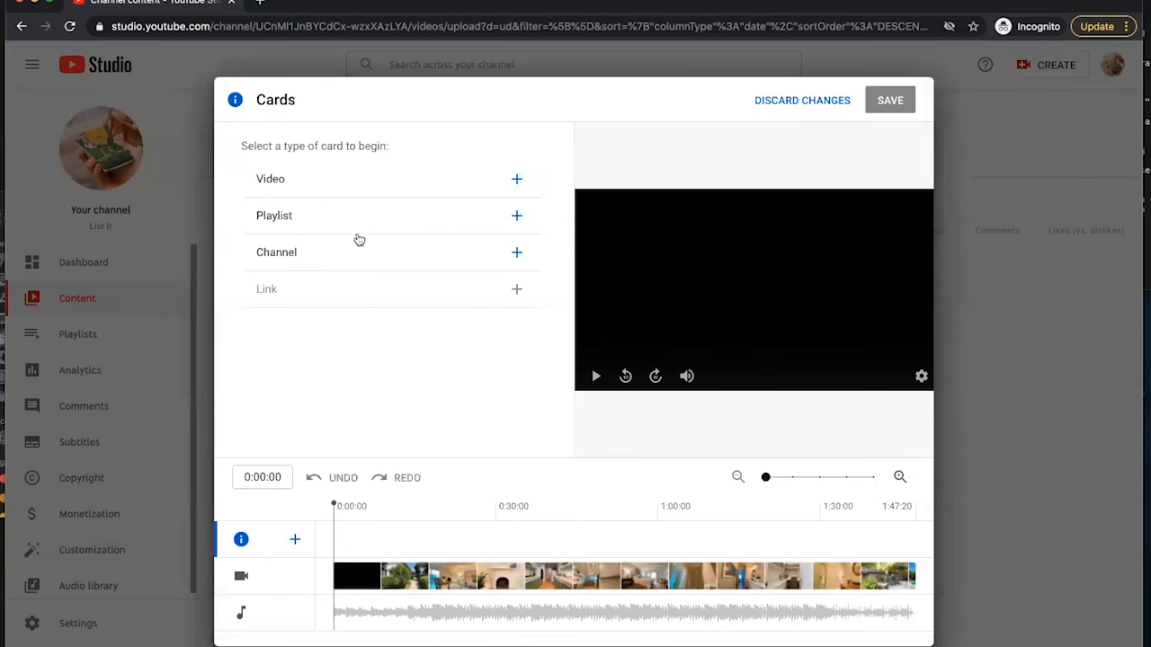
{"action": "left_click", "coordinate": [304, 223]}
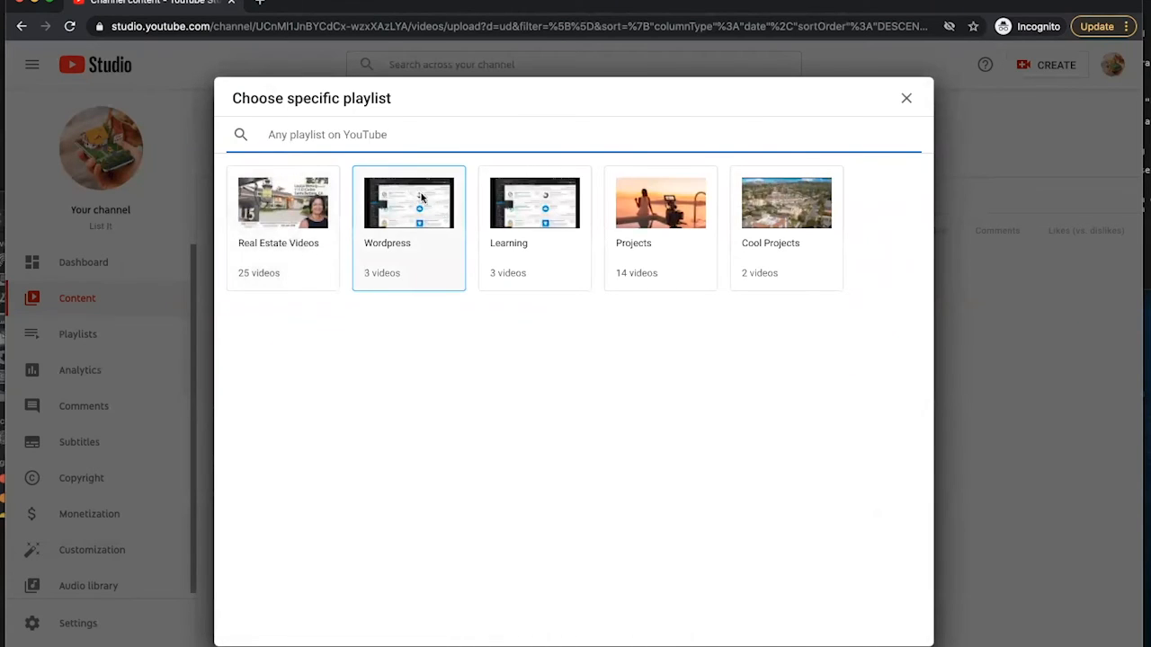
{"action": "left_click", "coordinate": [657, 206]}
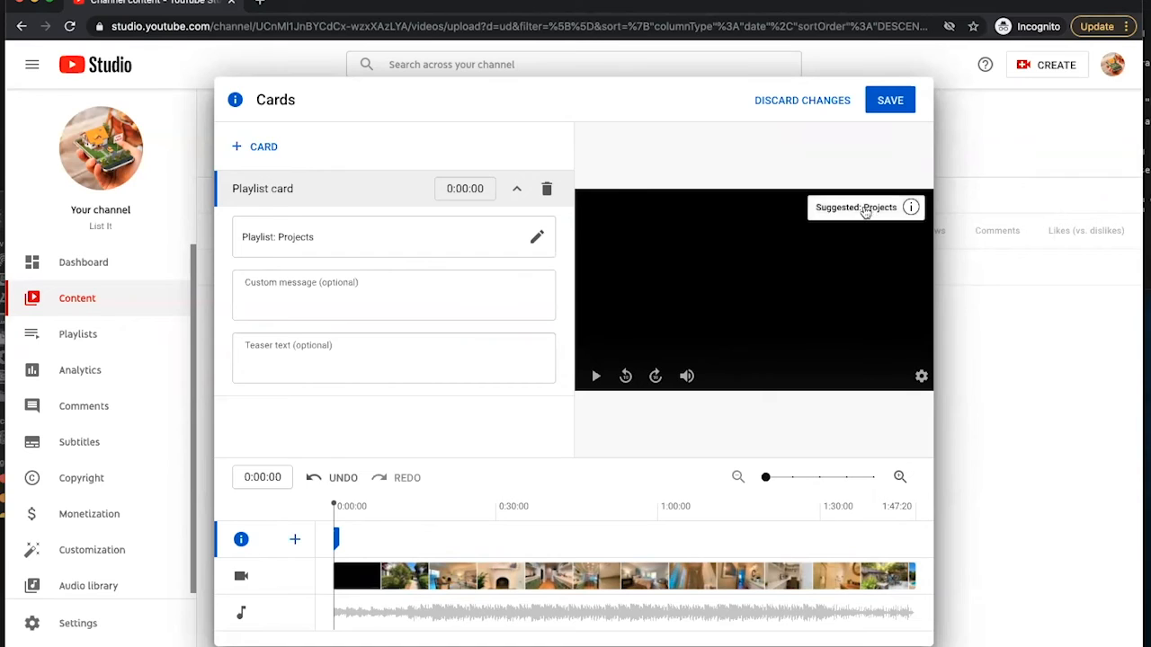
{"action": "left_click", "coordinate": [789, 101]}
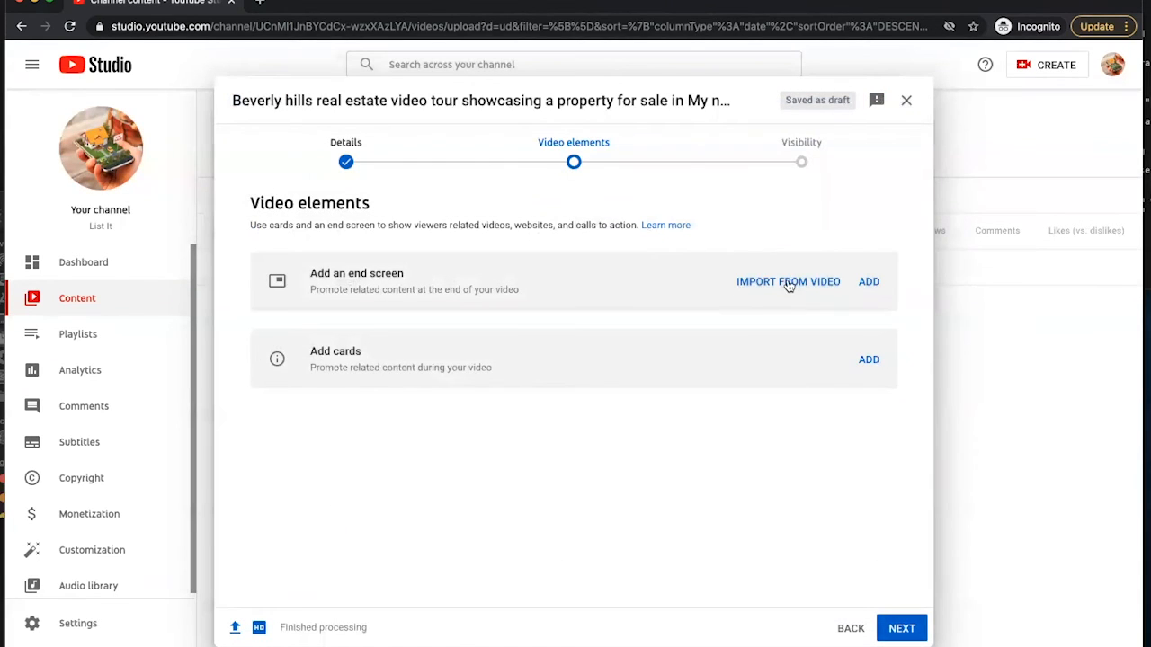
Look over the available end screen layout templates and leave without adding one.
{"action": "left_click", "coordinate": [869, 281]}
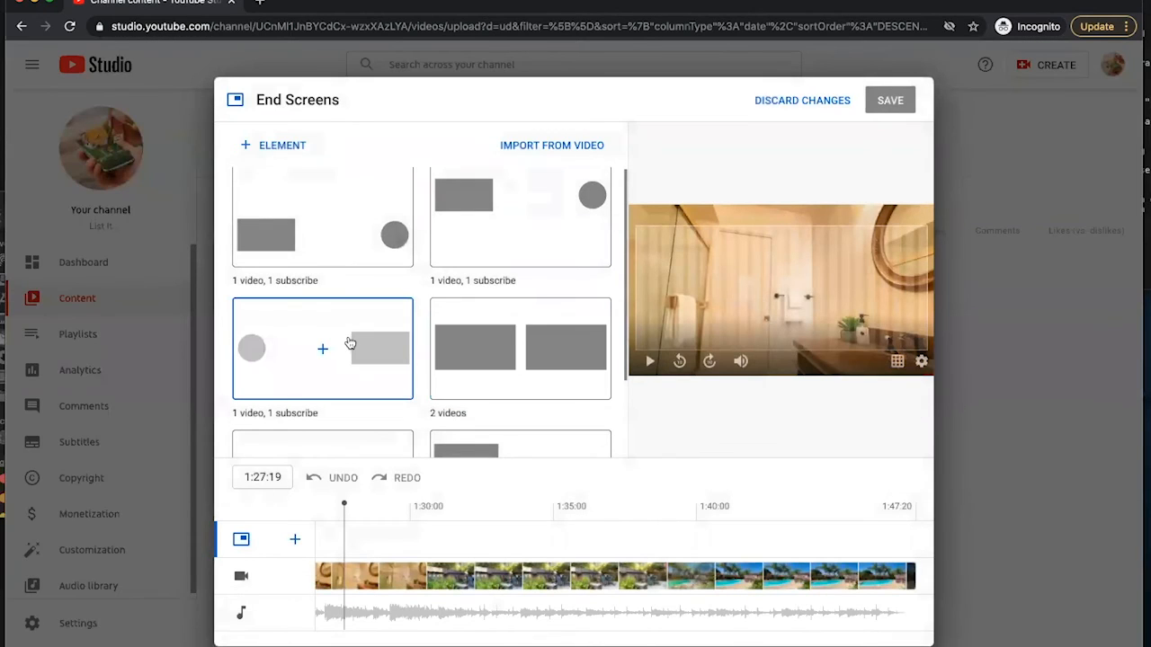
{"action": "scroll", "coordinate": [349, 342], "scroll_direction": "down", "scroll_amount": 2}
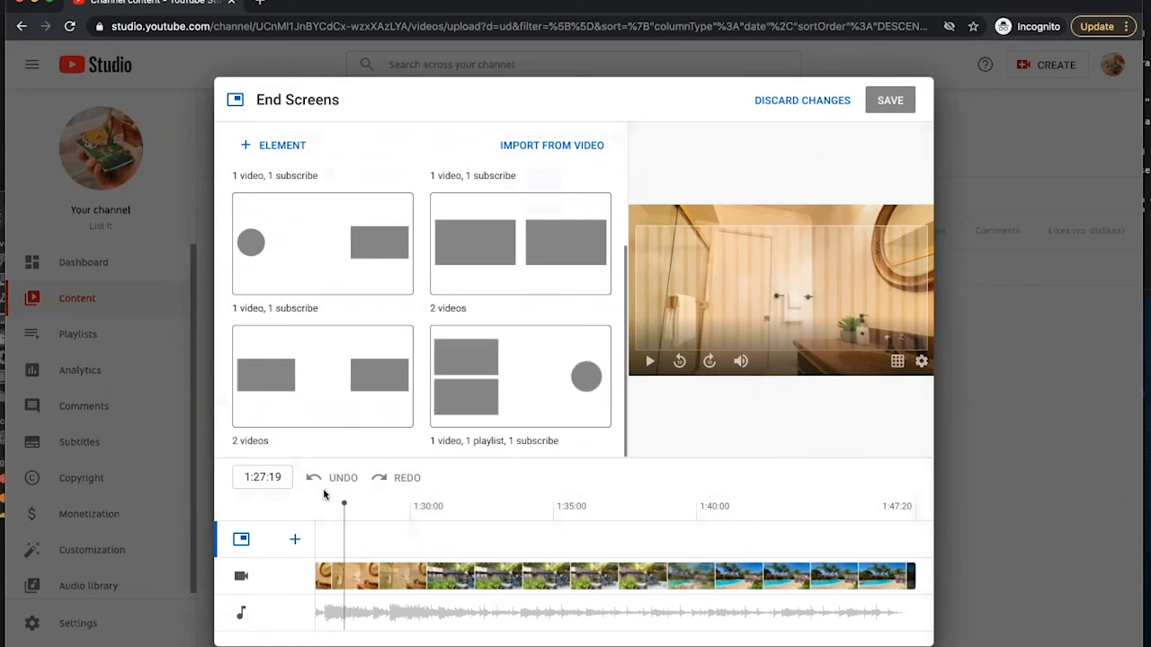
{"action": "left_click", "coordinate": [829, 101]}
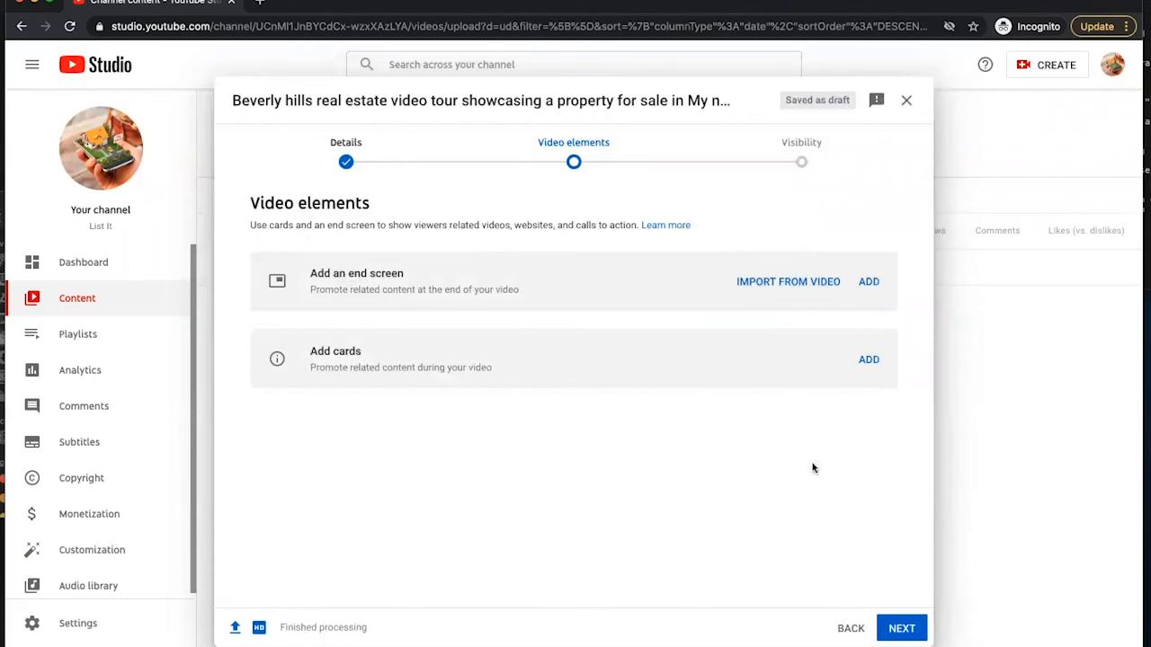
Continue to the visibility stage without an end screen or cards, and clear the text highlighting.
{"action": "left_click_drag", "start_coordinate": [609, 365], "coordinate": [283, 287]}
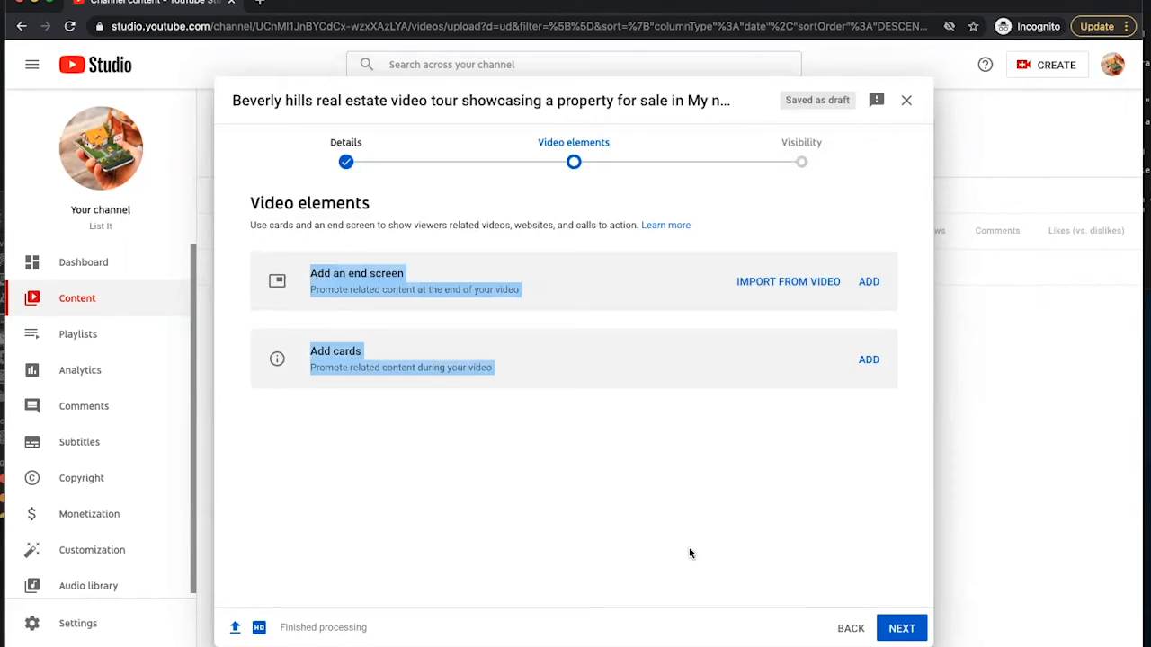
{"action": "left_click", "coordinate": [901, 629]}
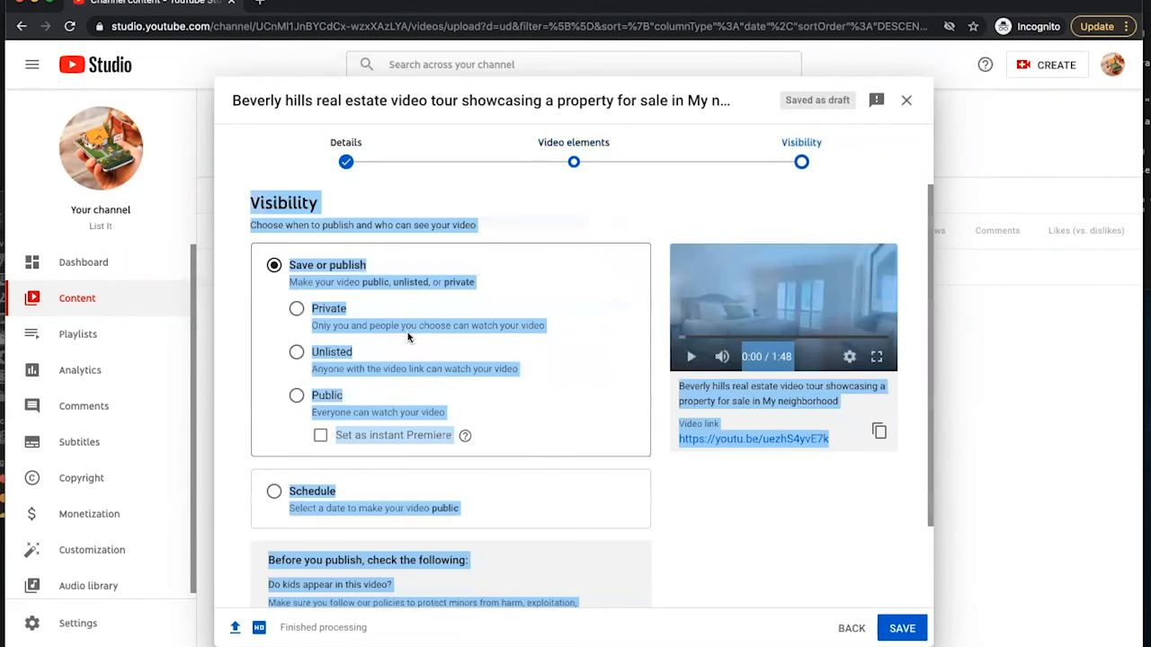
{"action": "left_click", "coordinate": [550, 215]}
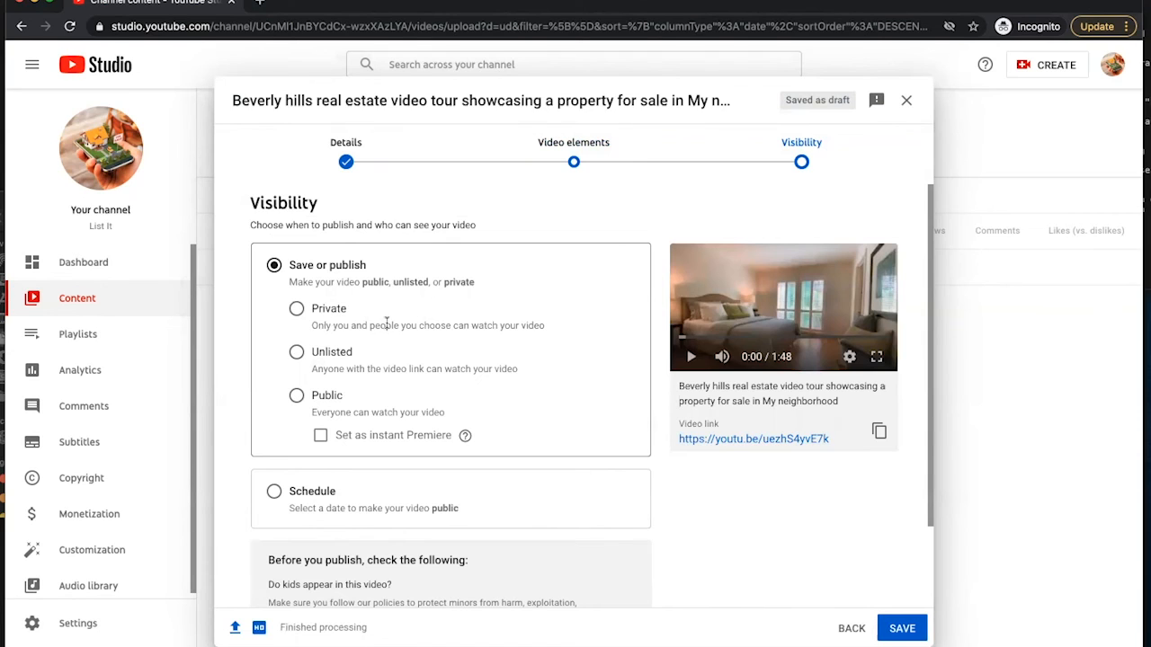
Try the Unlisted and Public visibility options, leaving Public selected, and read the explanation of the instant Premiere option.
{"action": "left_click", "coordinate": [297, 353]}
{"action": "left_click", "coordinate": [296, 396]}
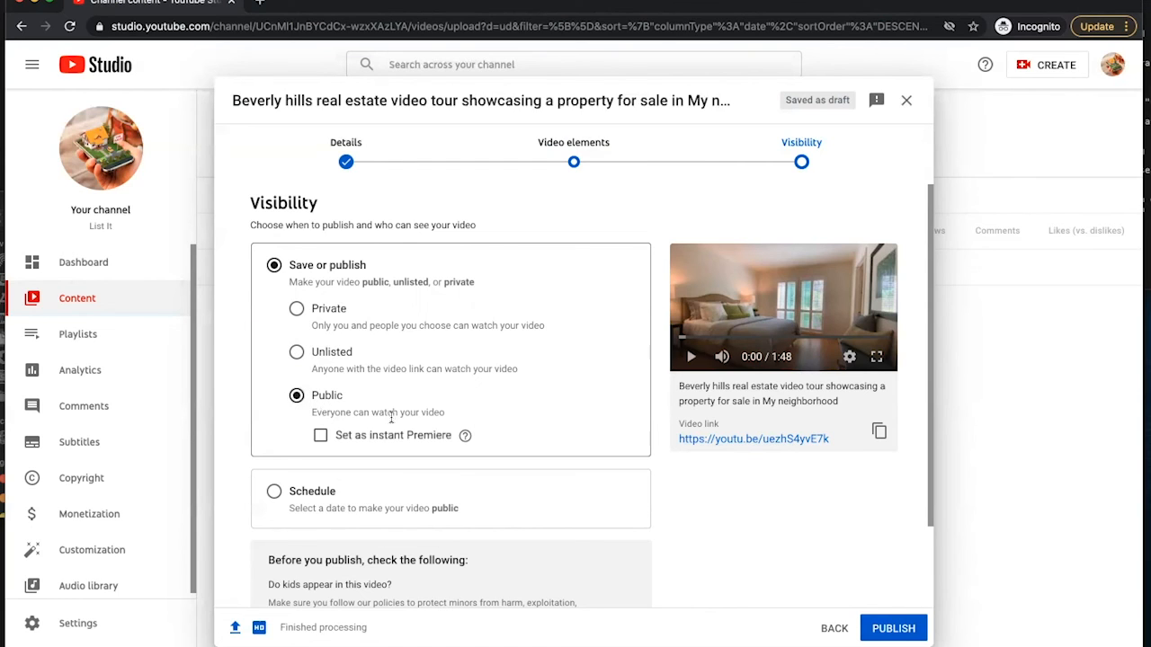
{"action": "scroll", "coordinate": [451, 465], "scroll_direction": "down", "scroll_amount": 1}
{"action": "mouse_move", "coordinate": [465, 438]}
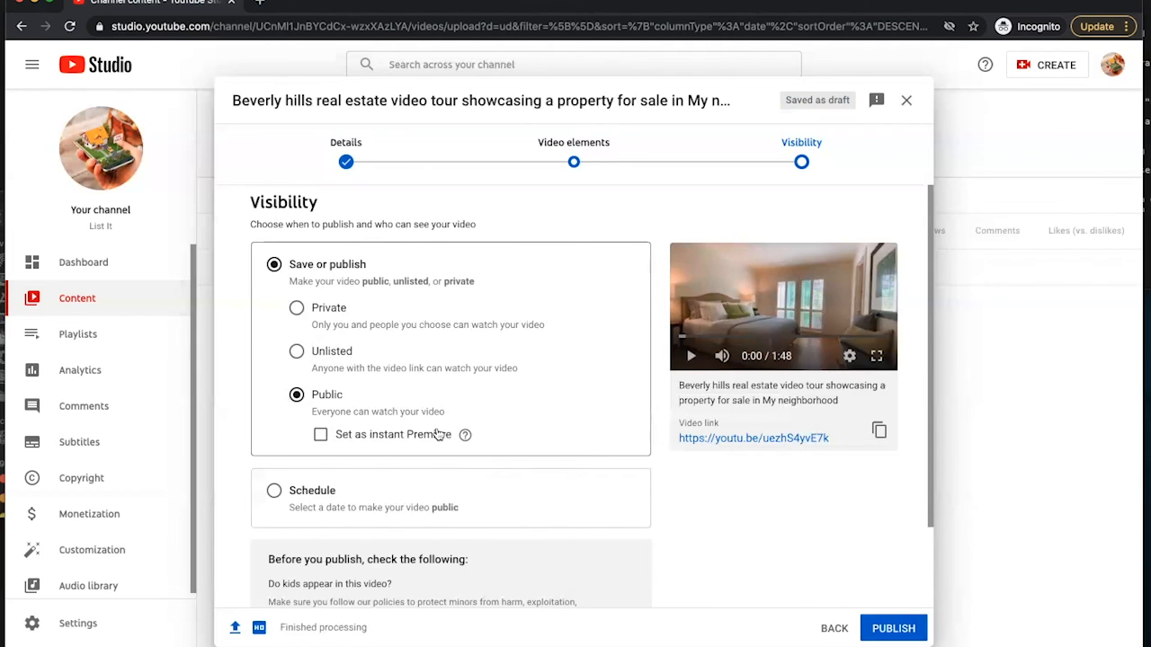
{"action": "scroll", "coordinate": [438, 435], "scroll_direction": "down", "scroll_amount": 2}
{"action": "scroll", "coordinate": [438, 434], "scroll_direction": "down", "scroll_amount": 2}
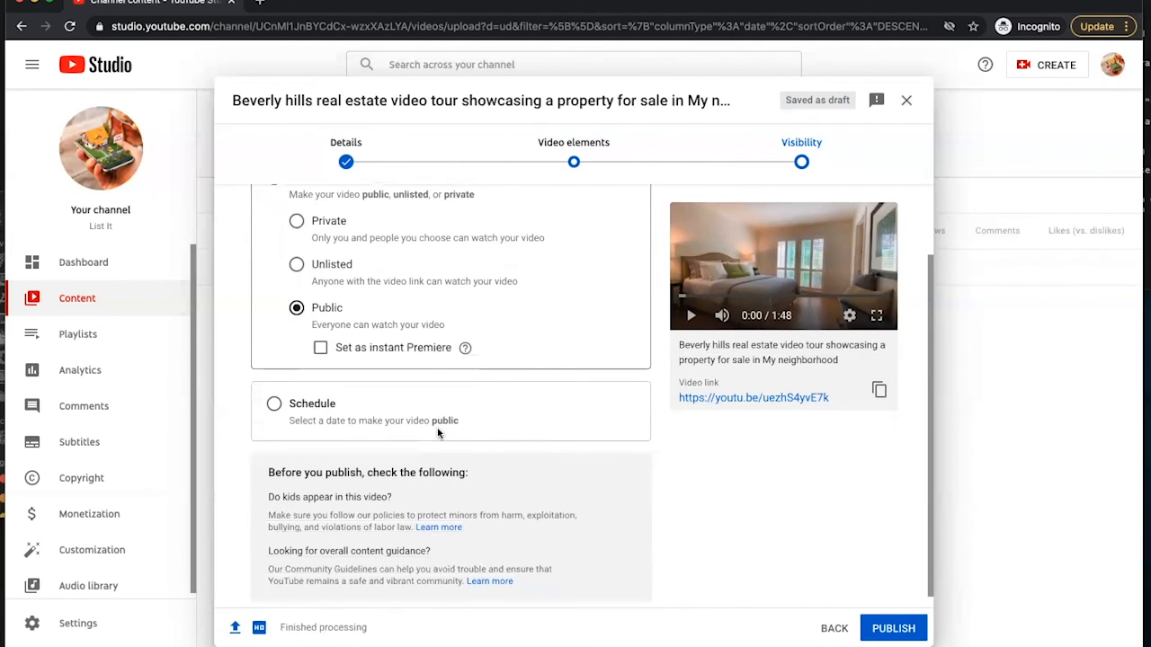
{"action": "mouse_move", "coordinate": [464, 349]}
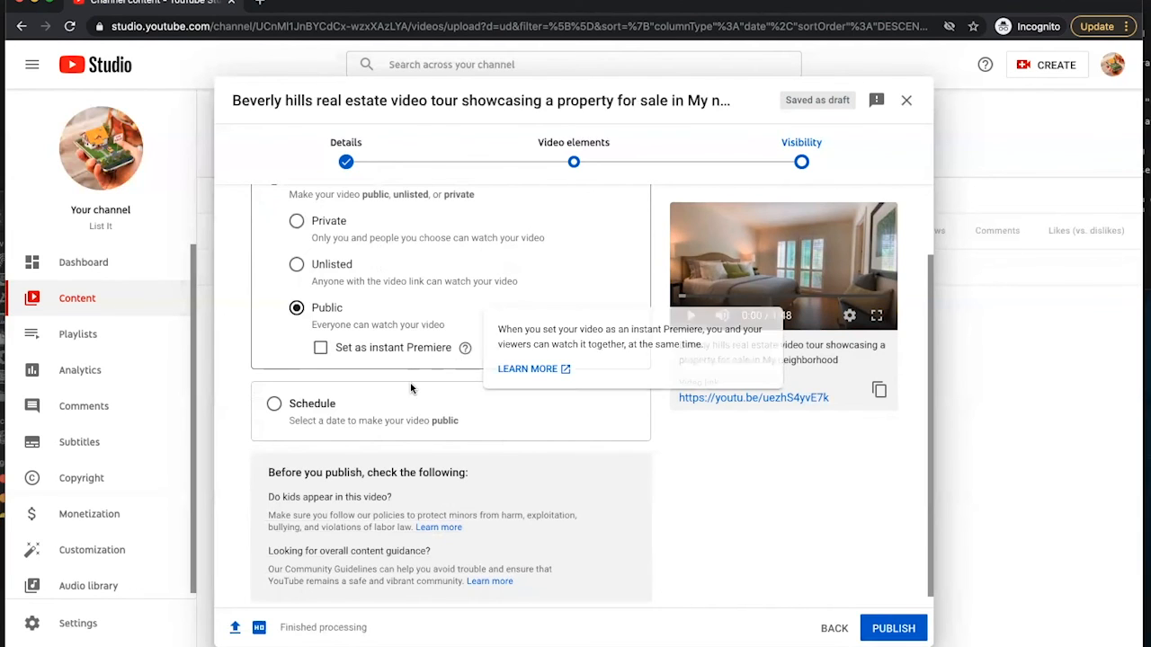
Switch the video to scheduled publishing and look through the release time and date choices, keeping the default selections.
{"action": "left_click", "coordinate": [274, 404]}
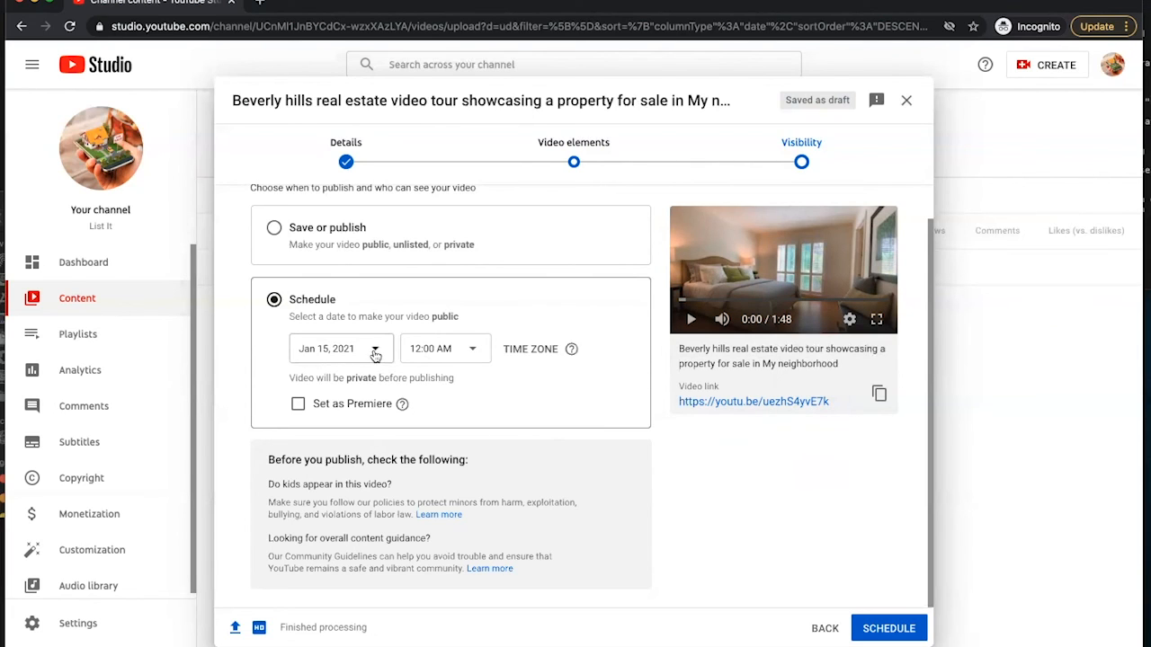
{"action": "left_click", "coordinate": [474, 350]}
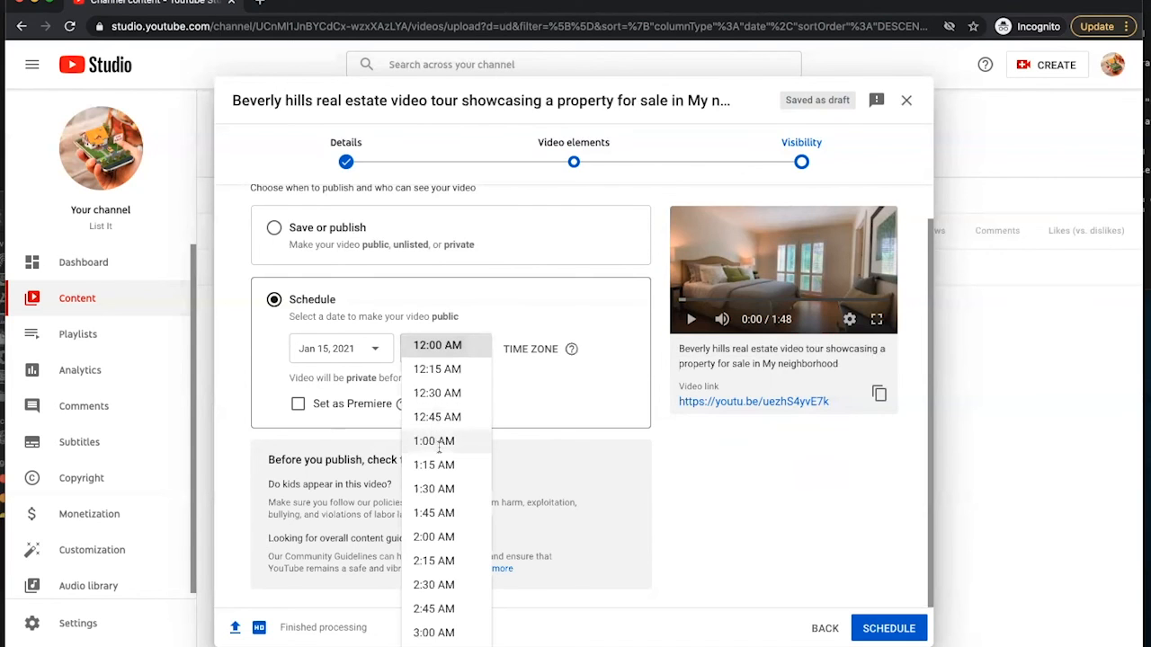
{"action": "scroll", "coordinate": [441, 458], "scroll_direction": "down", "scroll_amount": 3}
{"action": "left_click", "coordinate": [331, 358]}
{"action": "left_click", "coordinate": [359, 353]}
{"action": "left_click", "coordinate": [723, 563]}
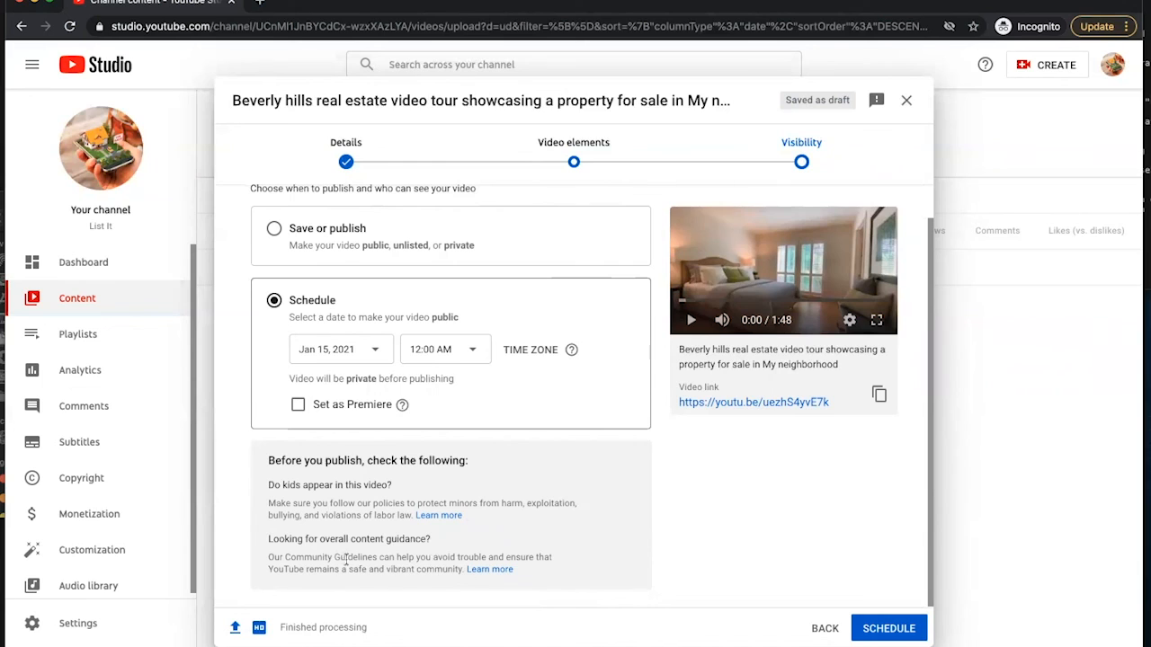
Examine the pre-publish checks about kids appearing in the video and overall content guidance, highlighting their text.
{"action": "left_click_drag", "start_coordinate": [527, 570], "coordinate": [337, 512]}
{"action": "left_click_drag", "start_coordinate": [270, 483], "coordinate": [319, 499]}
{"action": "left_click", "coordinate": [324, 500]}
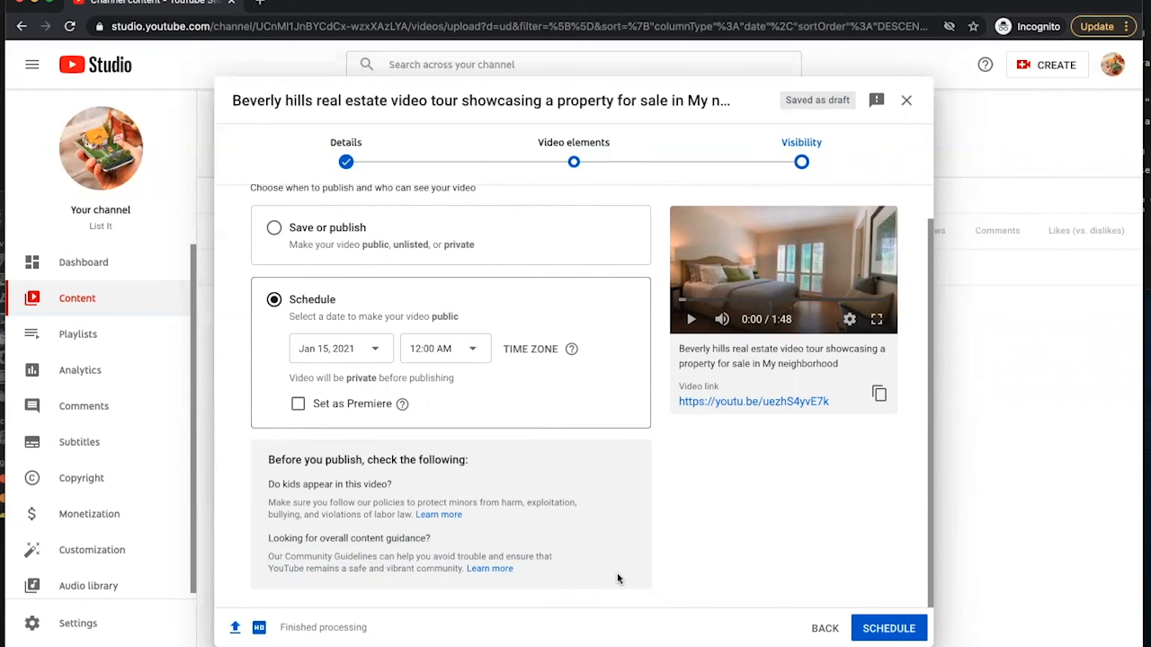
Compare immediate publishing with scheduling once more, and publish the video immediately with Public visibility.
{"action": "scroll", "coordinate": [525, 418], "scroll_direction": "up", "scroll_amount": 1}
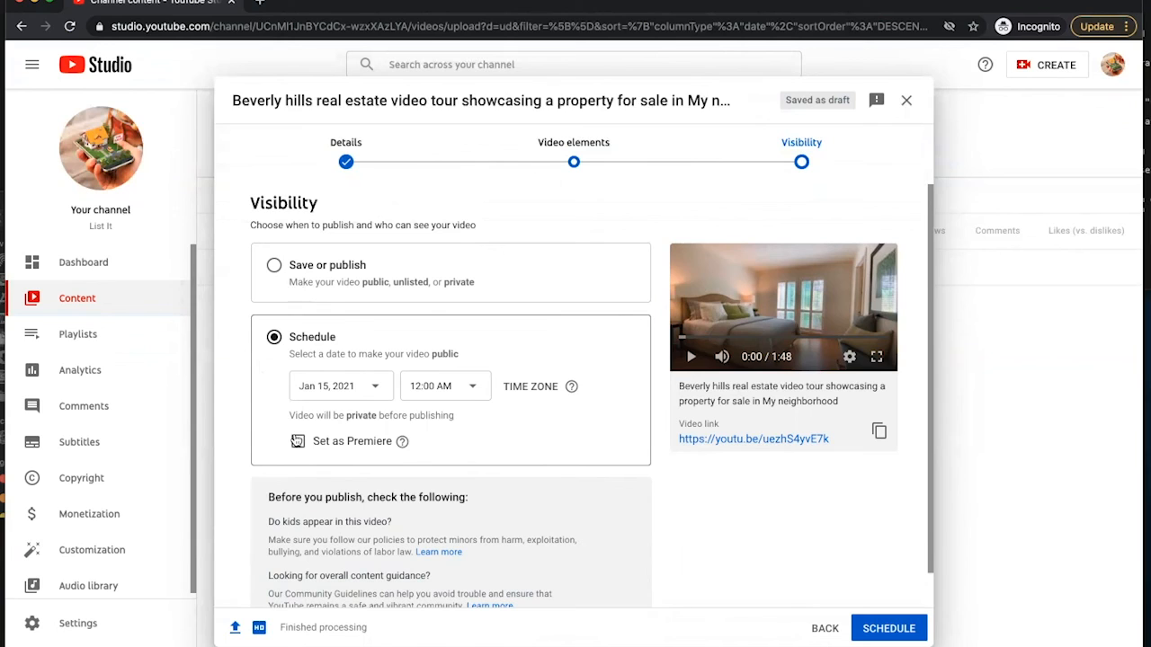
{"action": "left_click", "coordinate": [275, 266]}
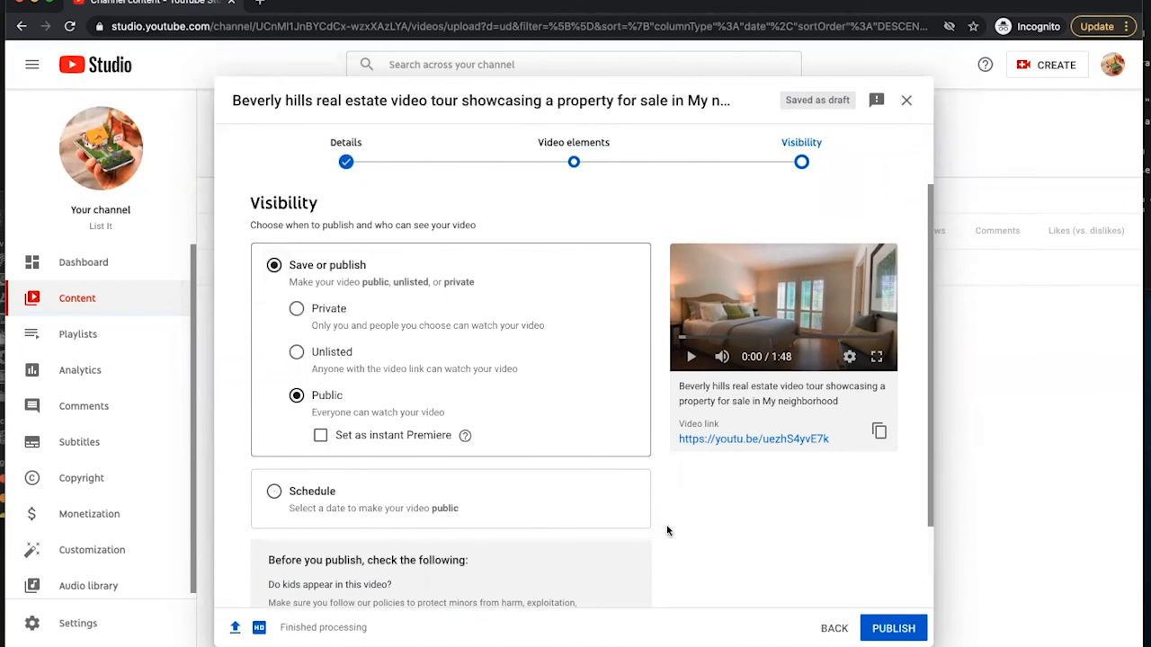
{"action": "left_click", "coordinate": [274, 491]}
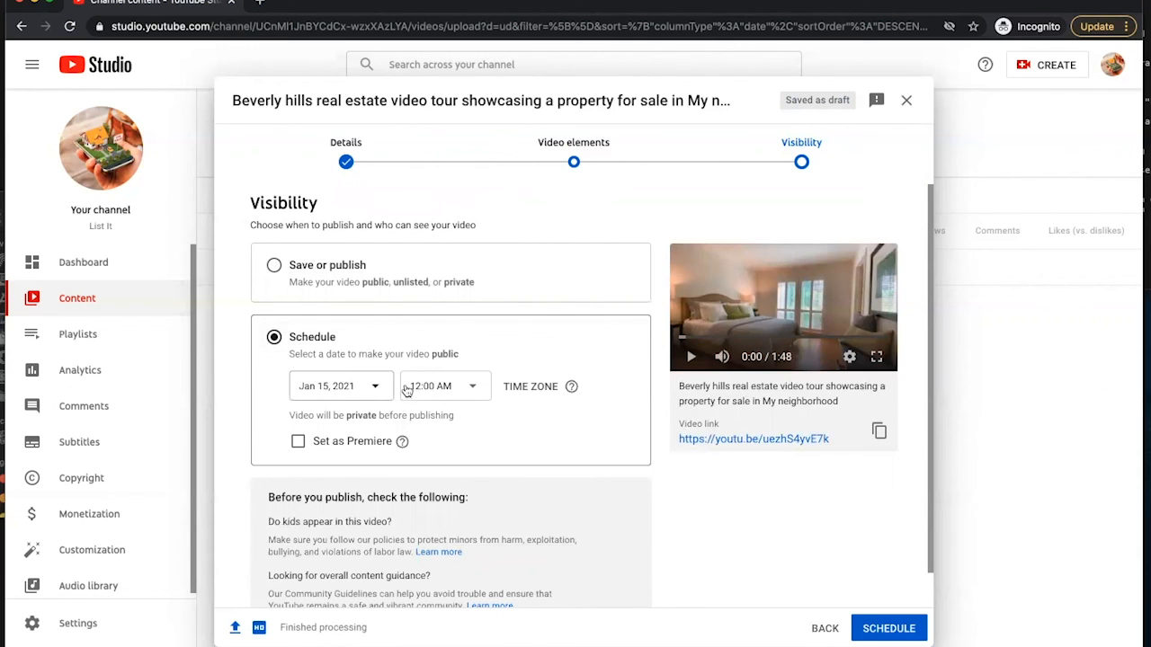
{"action": "left_click", "coordinate": [273, 266]}
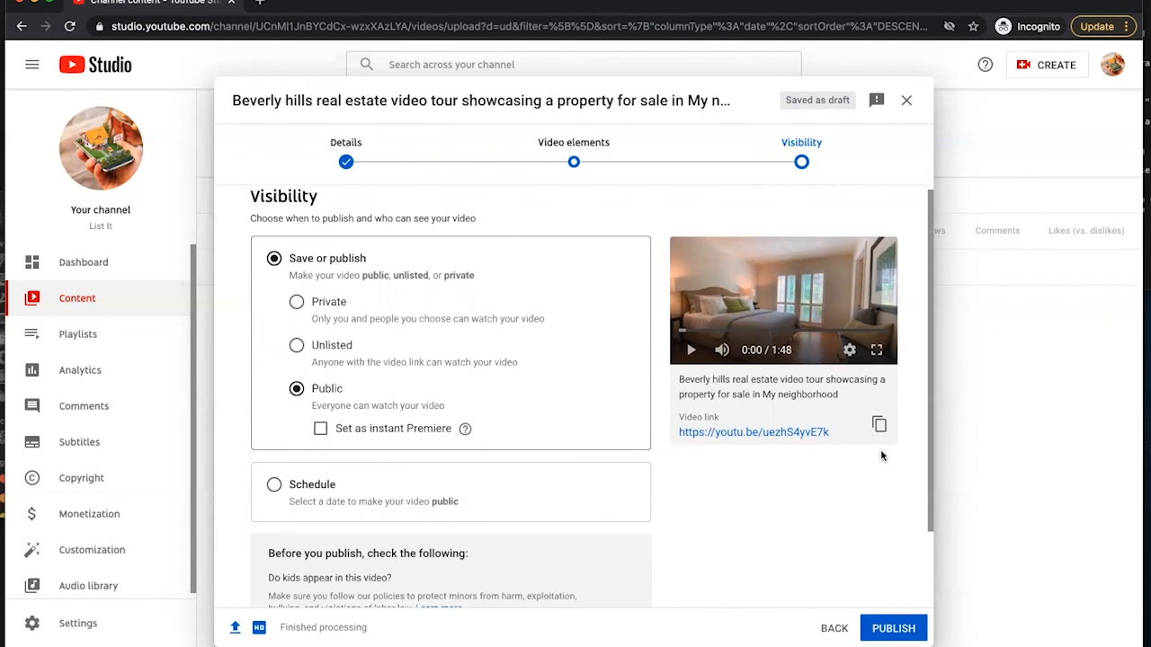
{"action": "left_click", "coordinate": [893, 629]}
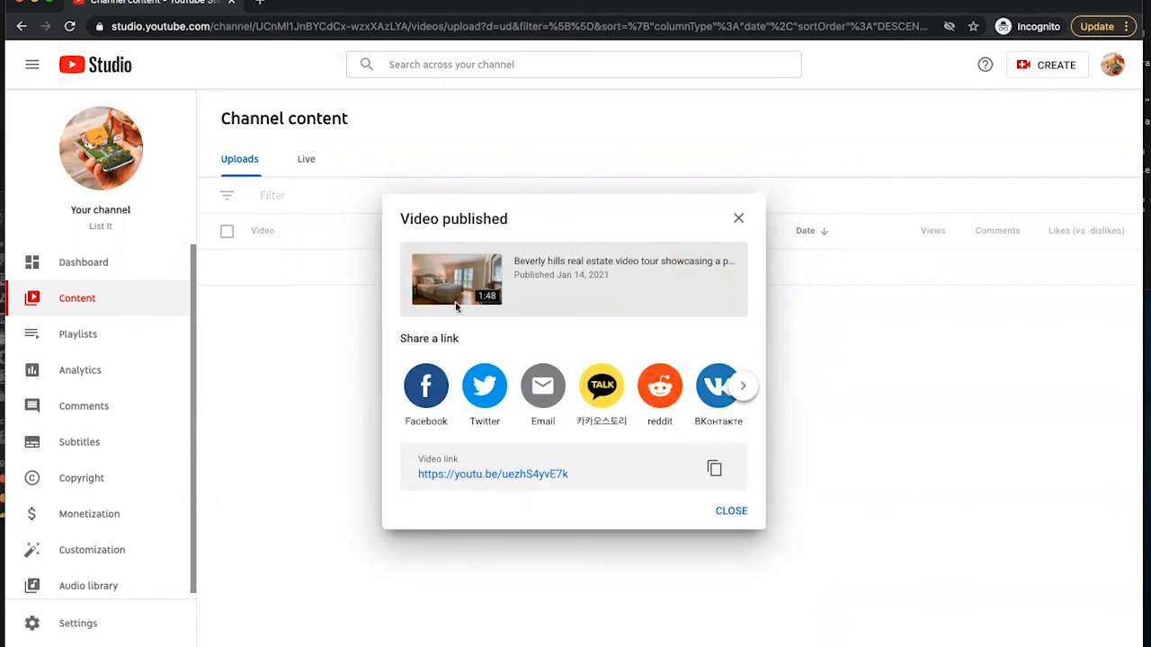
Look through the social networks offered for sharing the published video's link.
{"action": "scroll", "coordinate": [670, 400], "scroll_direction": "right", "scroll_amount": 3}
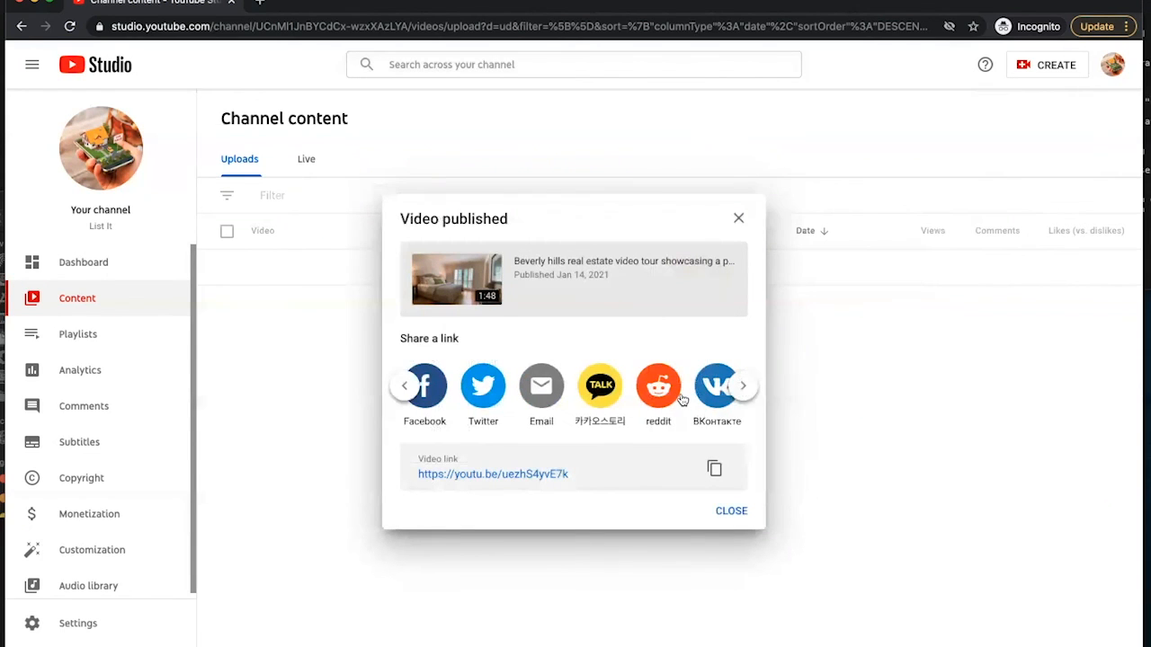
{"action": "scroll", "coordinate": [681, 400], "scroll_direction": "right", "scroll_amount": 2}
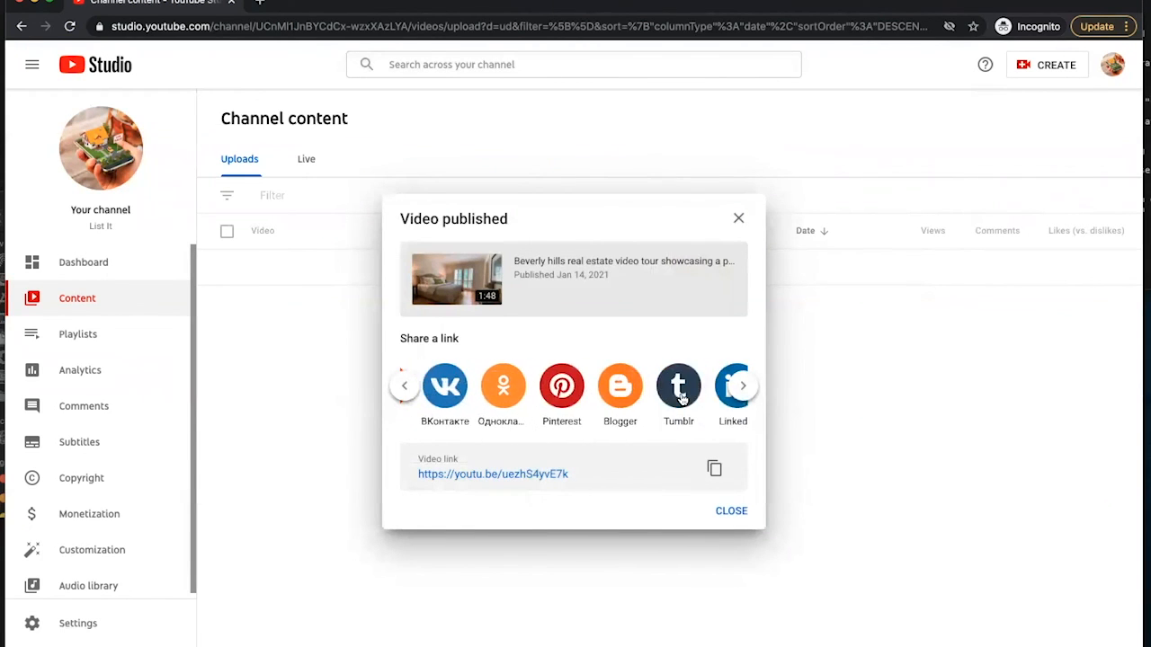
{"action": "scroll", "coordinate": [682, 400], "scroll_direction": "left", "scroll_amount": 5}
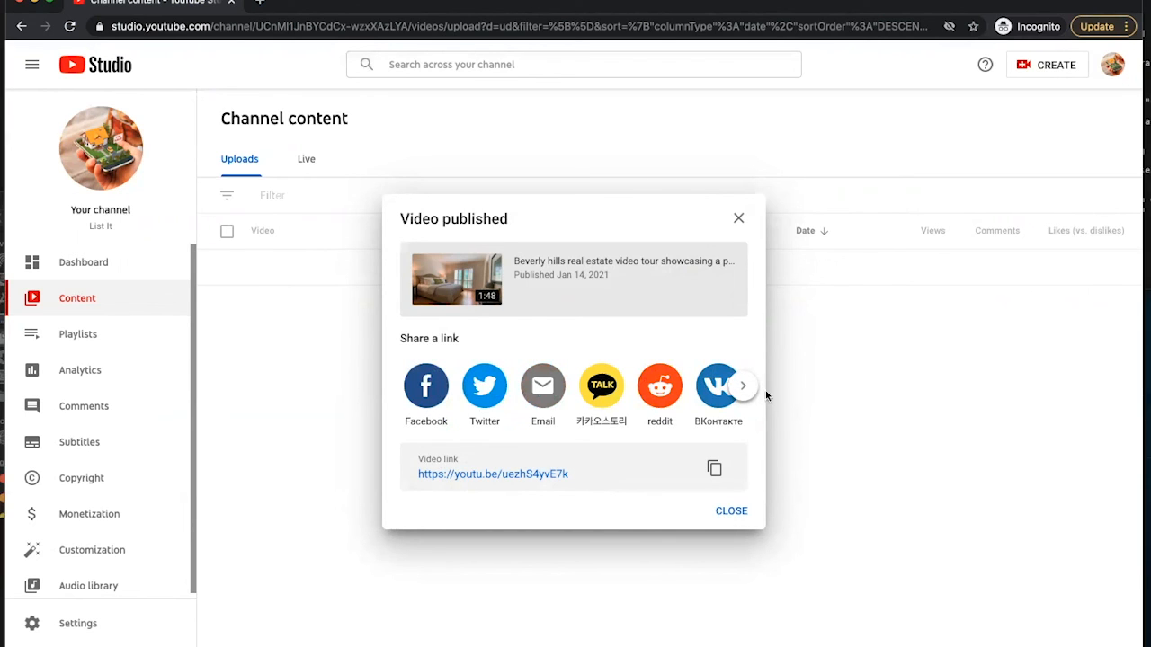
Open the published video from its link, pause playback, check its title and description, and return to the Studio page.
{"action": "left_click", "coordinate": [509, 475]}
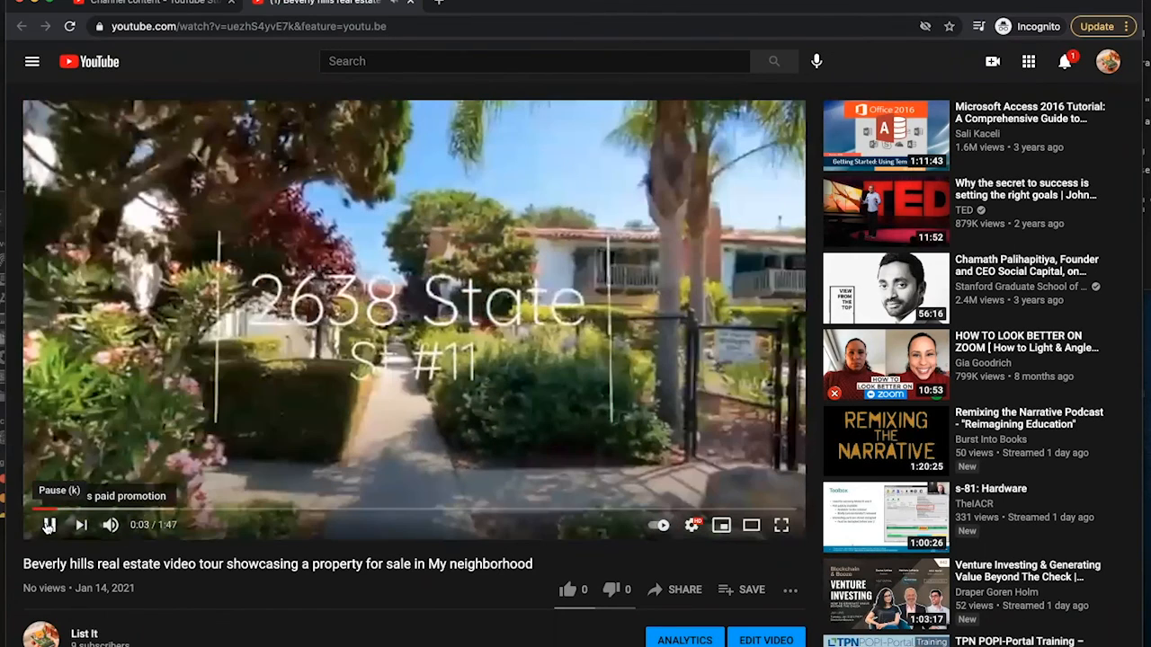
{"action": "left_click", "coordinate": [50, 526]}
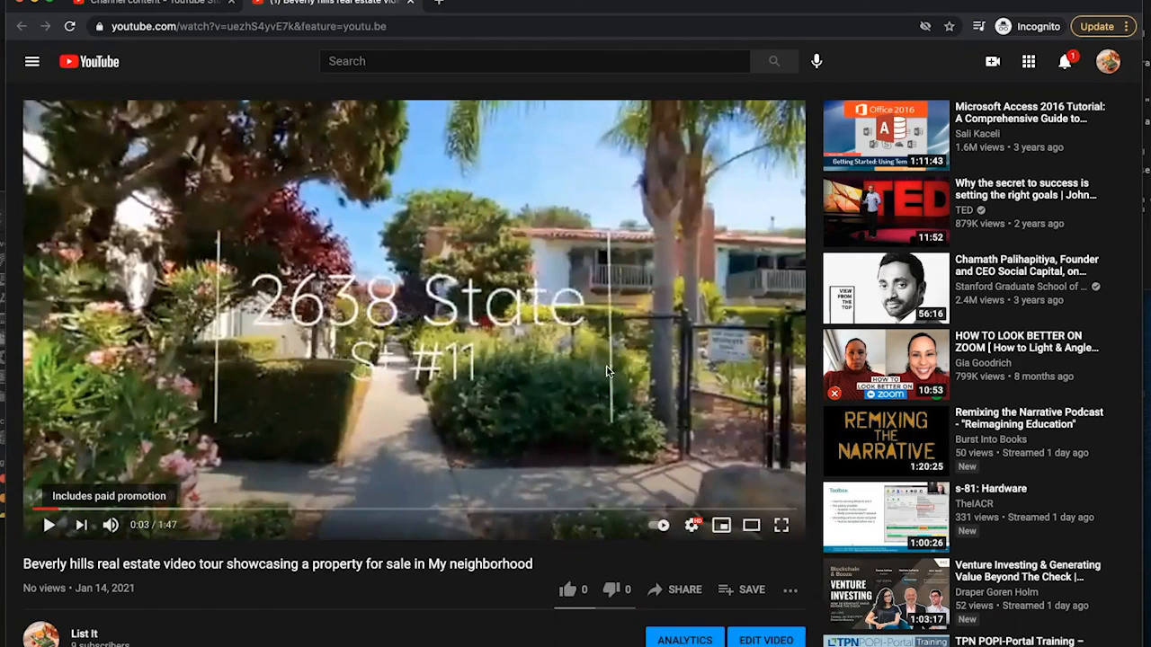
{"action": "scroll", "coordinate": [566, 368], "scroll_direction": "down", "scroll_amount": 3}
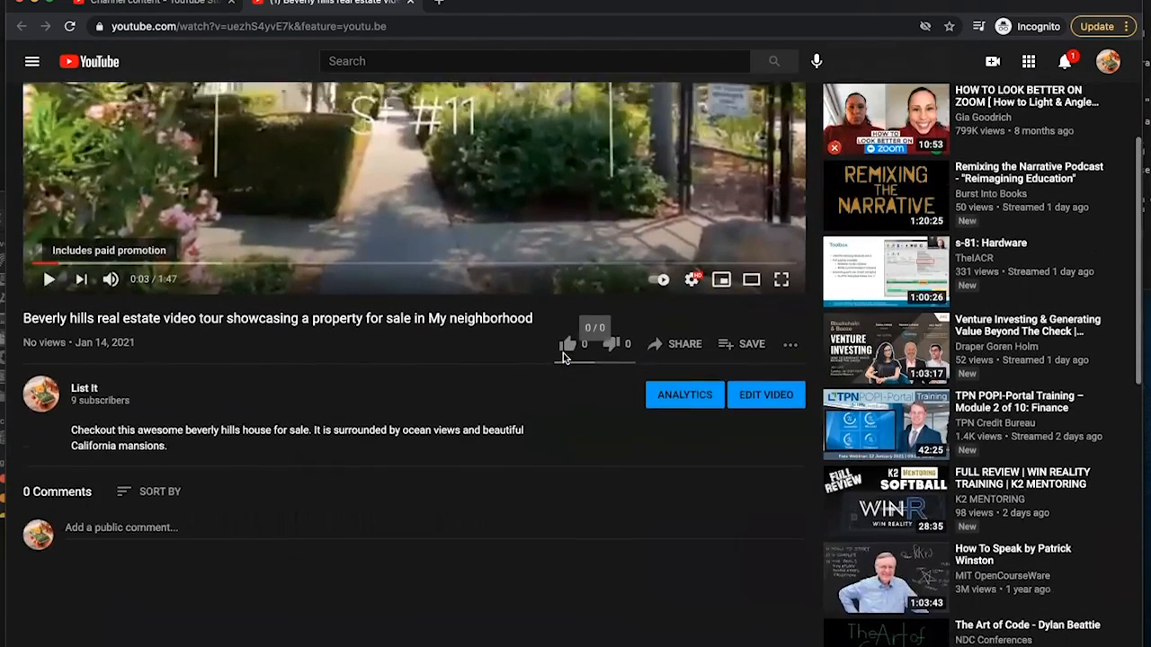
{"action": "scroll", "coordinate": [565, 358], "scroll_direction": "up", "scroll_amount": 3}
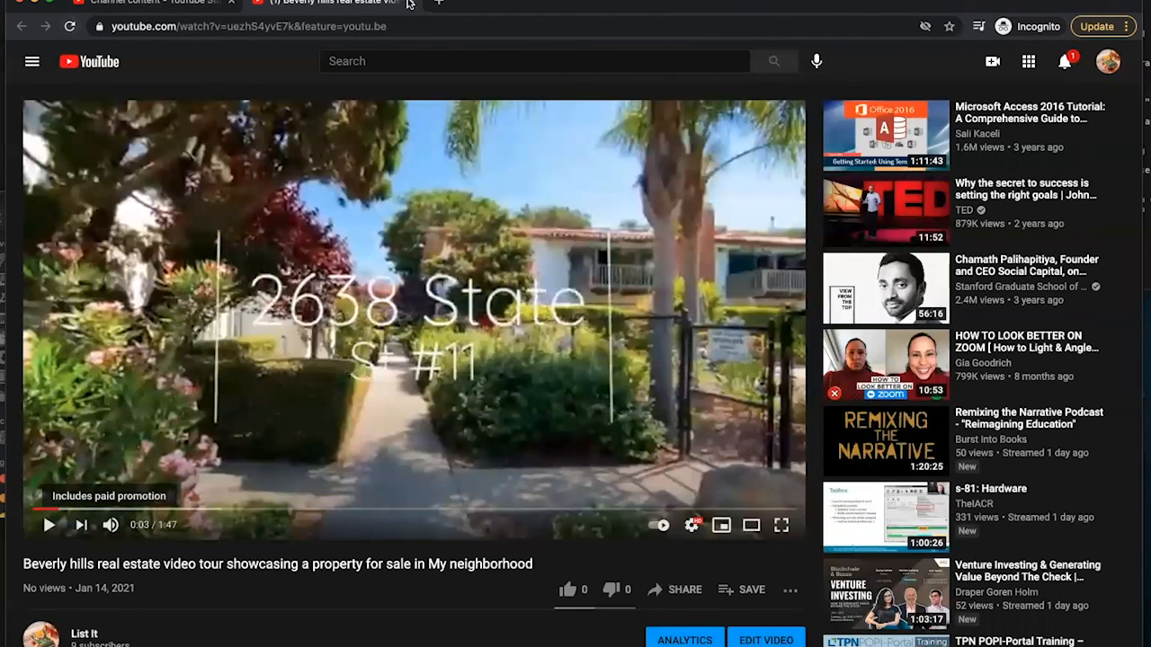
{"action": "left_click", "coordinate": [151, 3]}
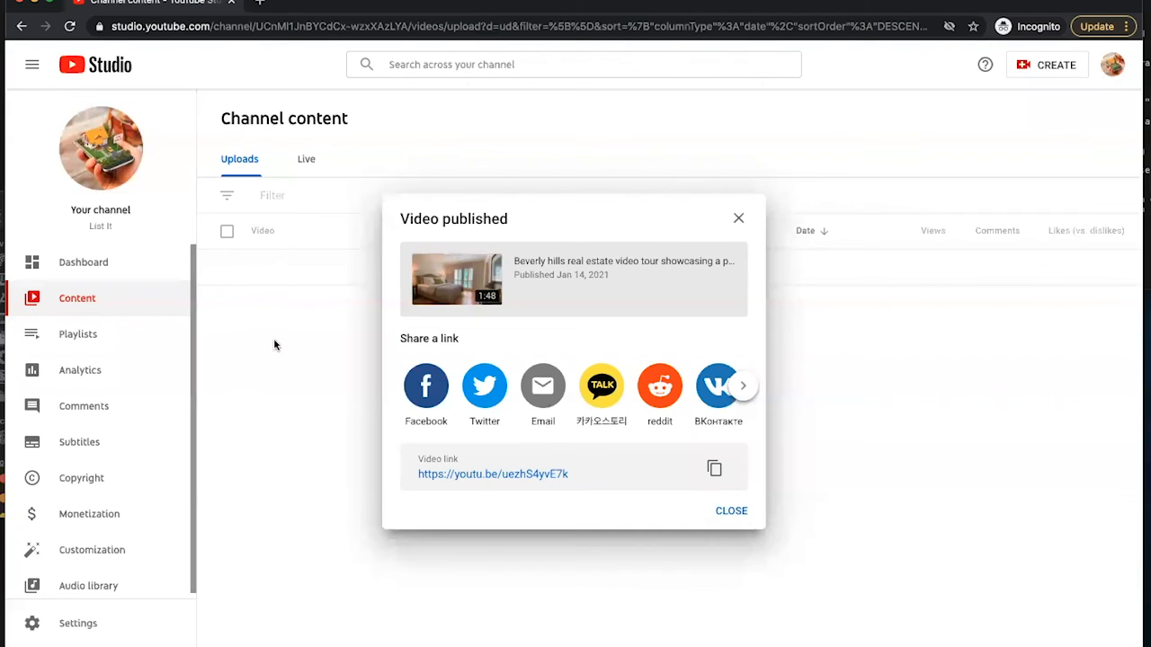
Dismiss the publishing confirmation, look over the uploaded videos and the channel dashboard, and return to the channel content list.
{"action": "left_click", "coordinate": [738, 218]}
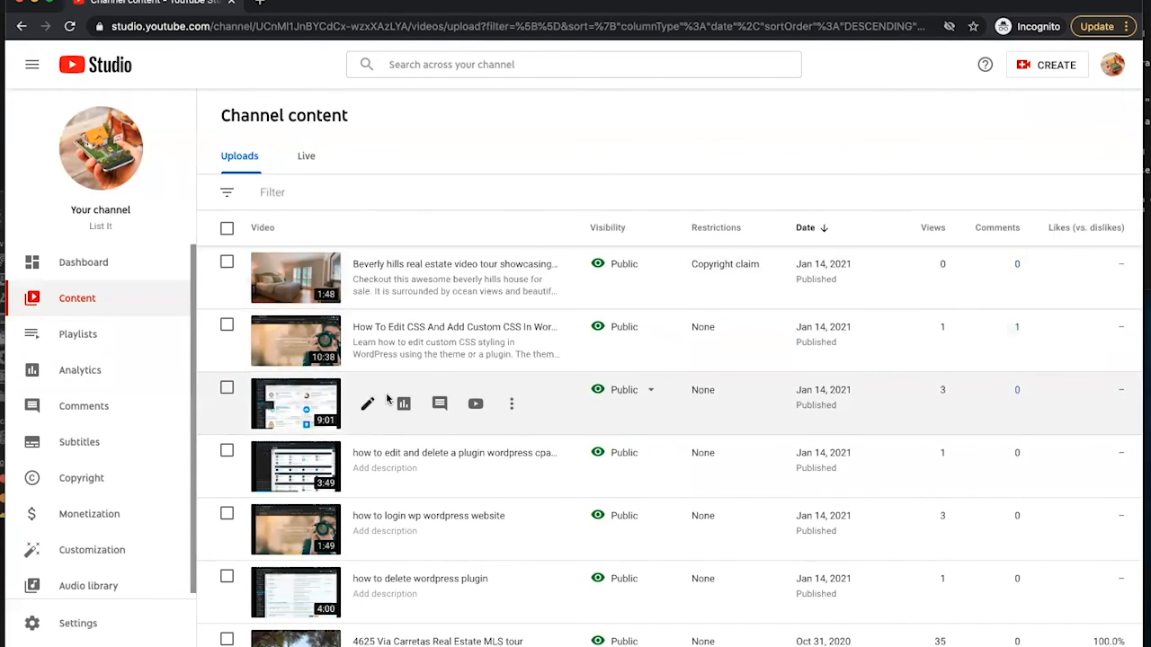
{"action": "scroll", "coordinate": [322, 301], "scroll_direction": "down", "scroll_amount": 1}
{"action": "scroll", "coordinate": [321, 300], "scroll_direction": "down", "scroll_amount": 1}
{"action": "scroll", "coordinate": [322, 300], "scroll_direction": "up", "scroll_amount": 2}
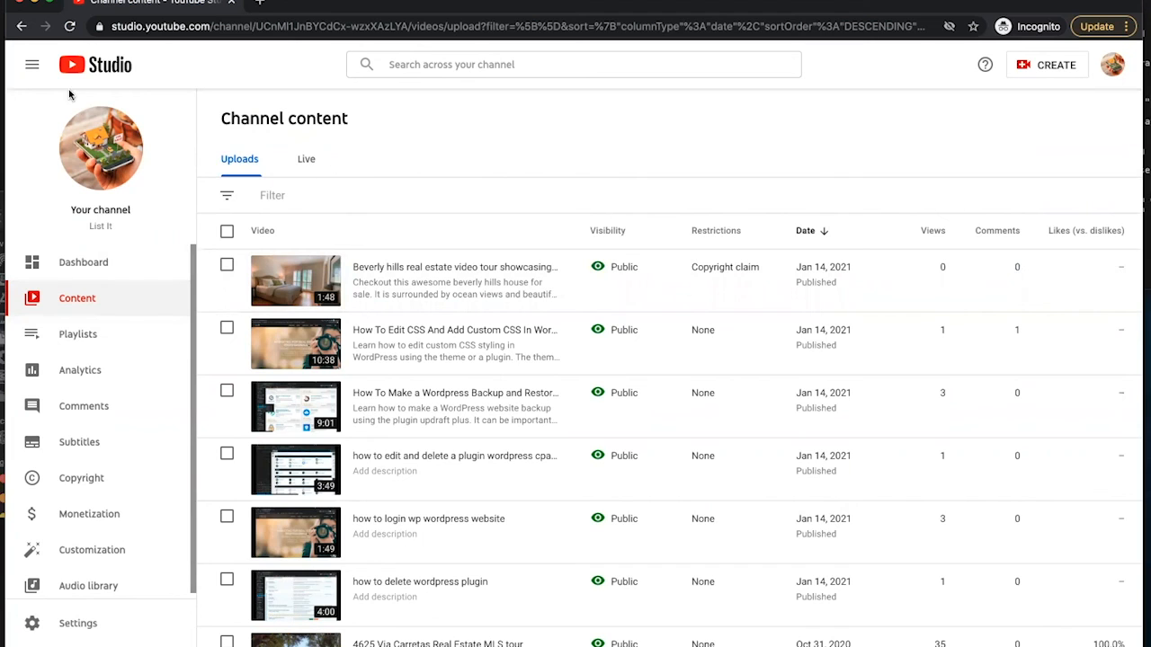
{"action": "left_click", "coordinate": [112, 71]}
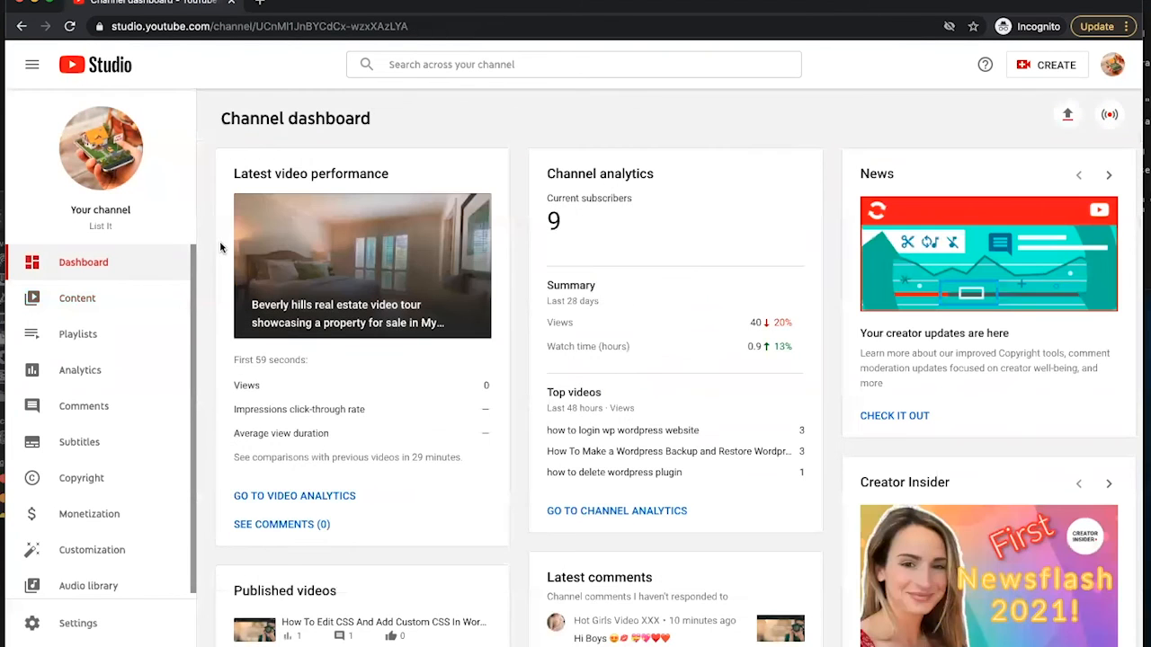
{"action": "left_click", "coordinate": [57, 298]}
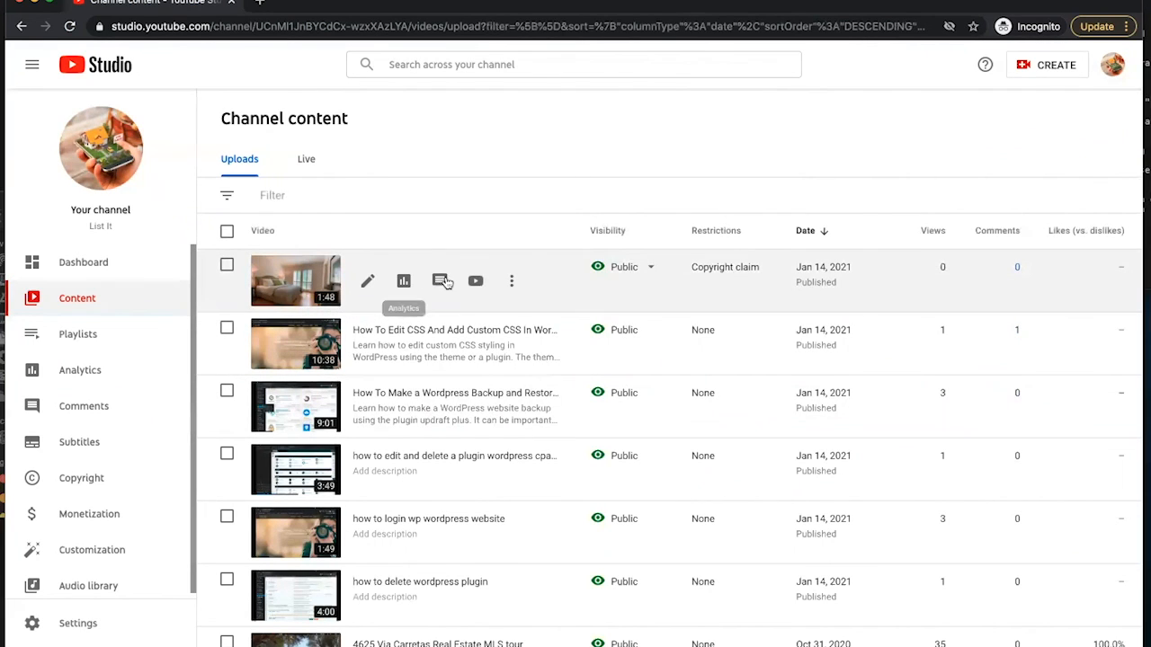
View the additional options for the Beverly Hills video in the uploads list, and close them without choosing any.
{"action": "left_click", "coordinate": [510, 282]}
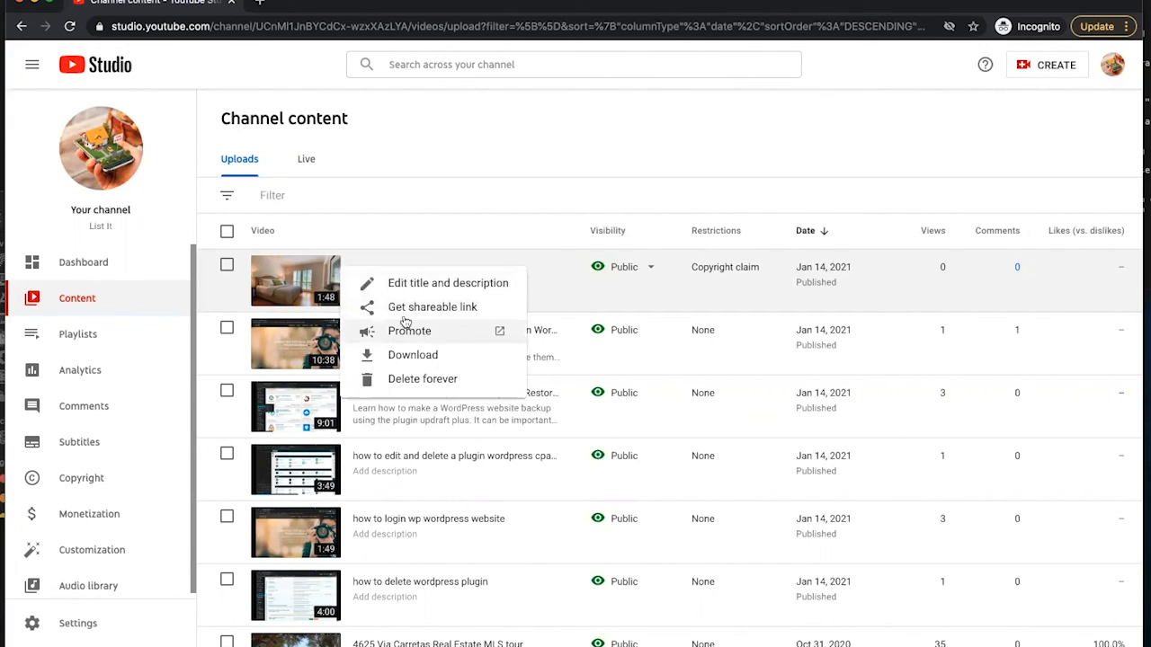
{"action": "left_click", "coordinate": [380, 184]}
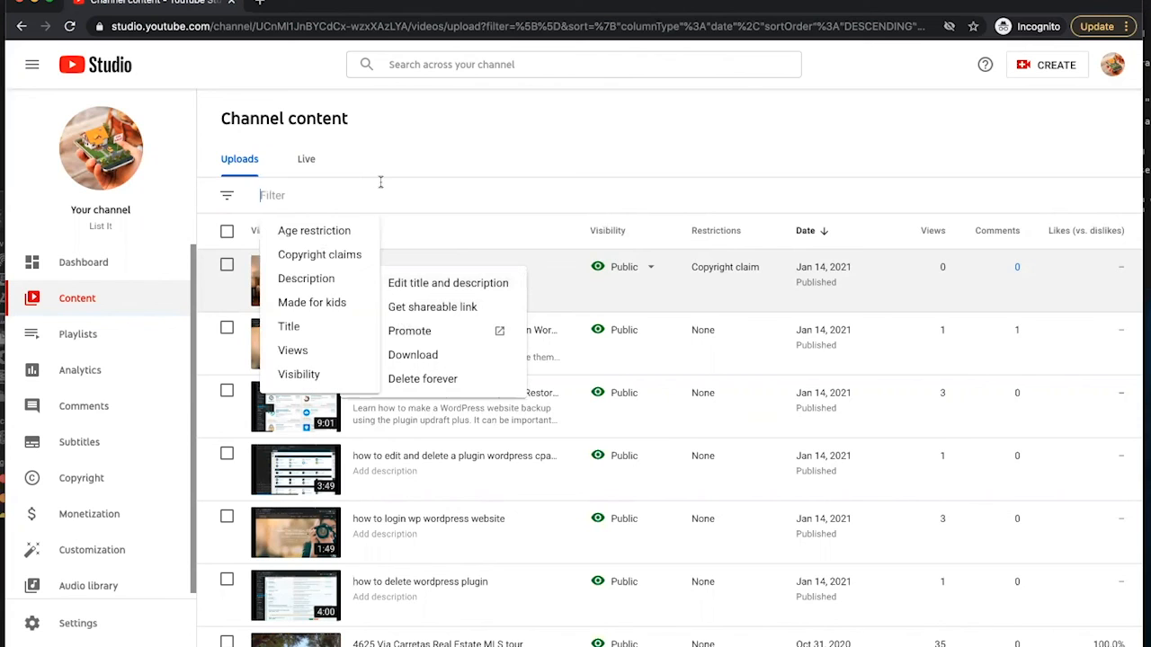
{"action": "left_click", "coordinate": [472, 242]}
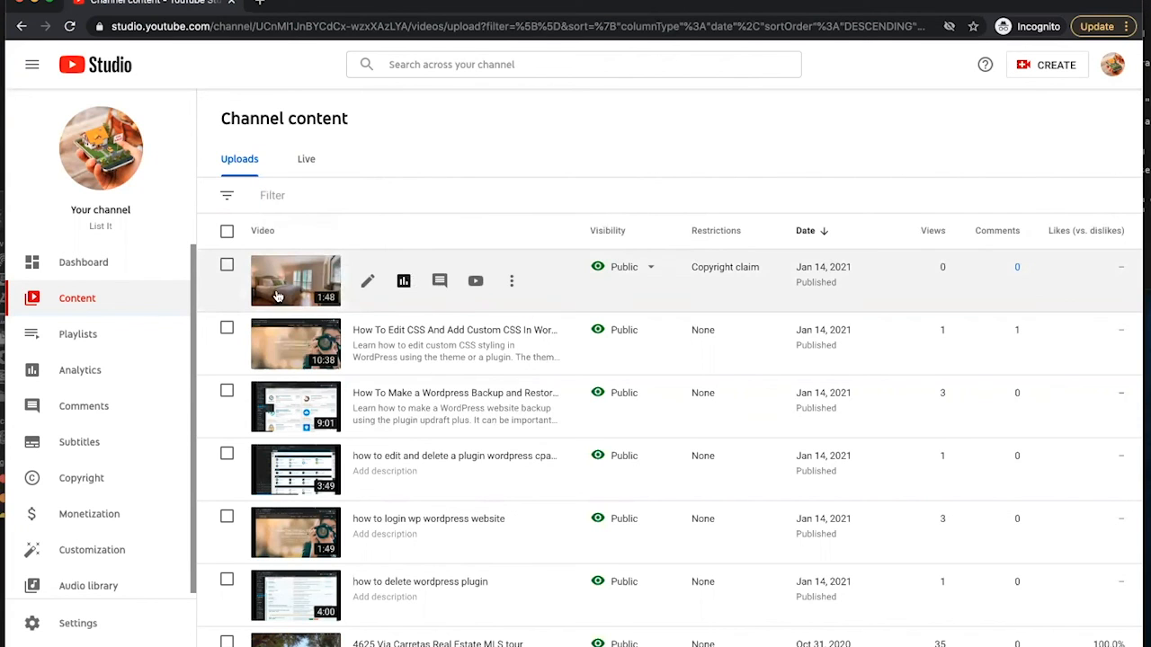
Add the sentence "This is a cool video." to the end of the Beverly Hills video's description and save the change.
{"action": "left_click", "coordinate": [367, 284]}
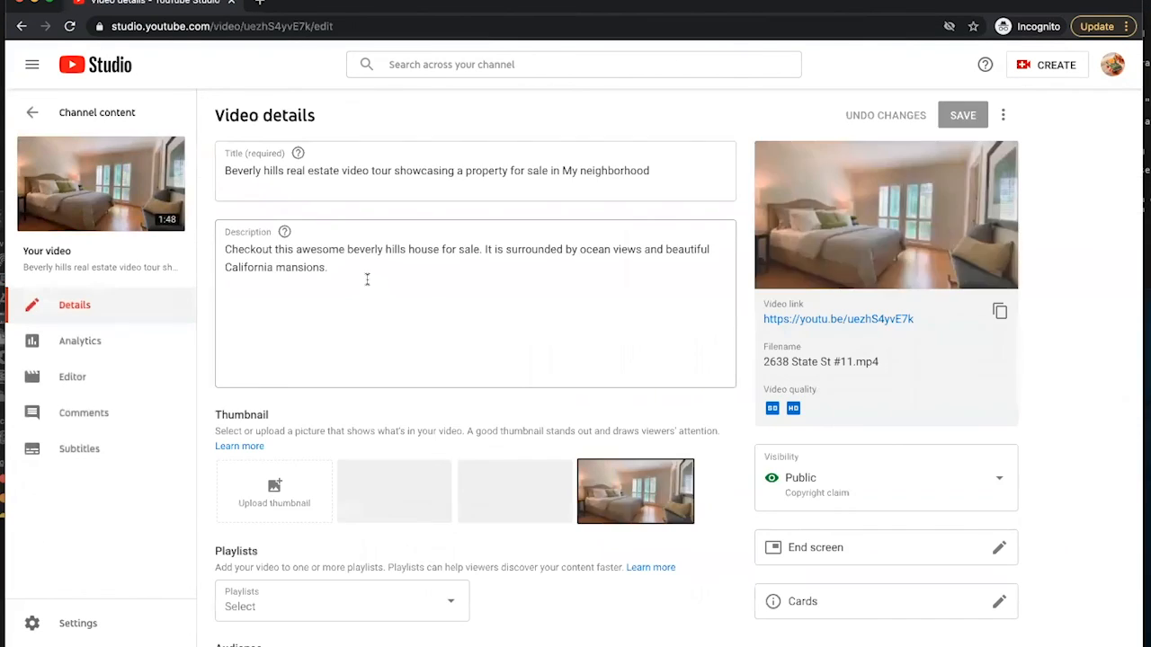
{"action": "scroll", "coordinate": [400, 312], "scroll_direction": "down", "scroll_amount": 1}
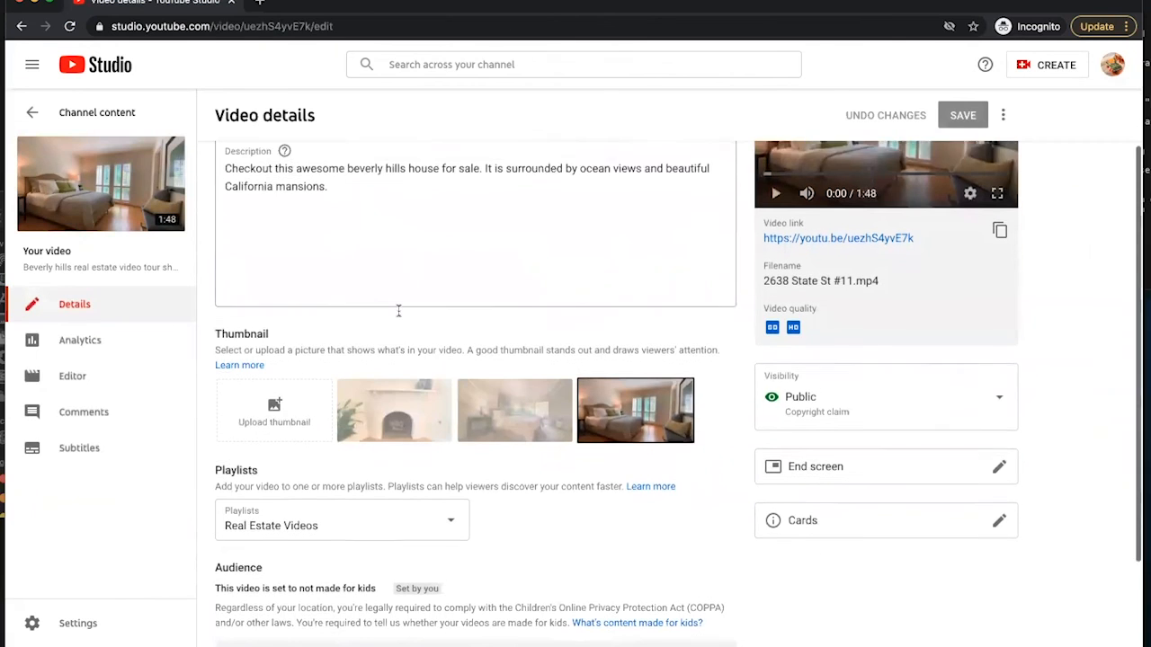
{"action": "left_click", "coordinate": [364, 174]}
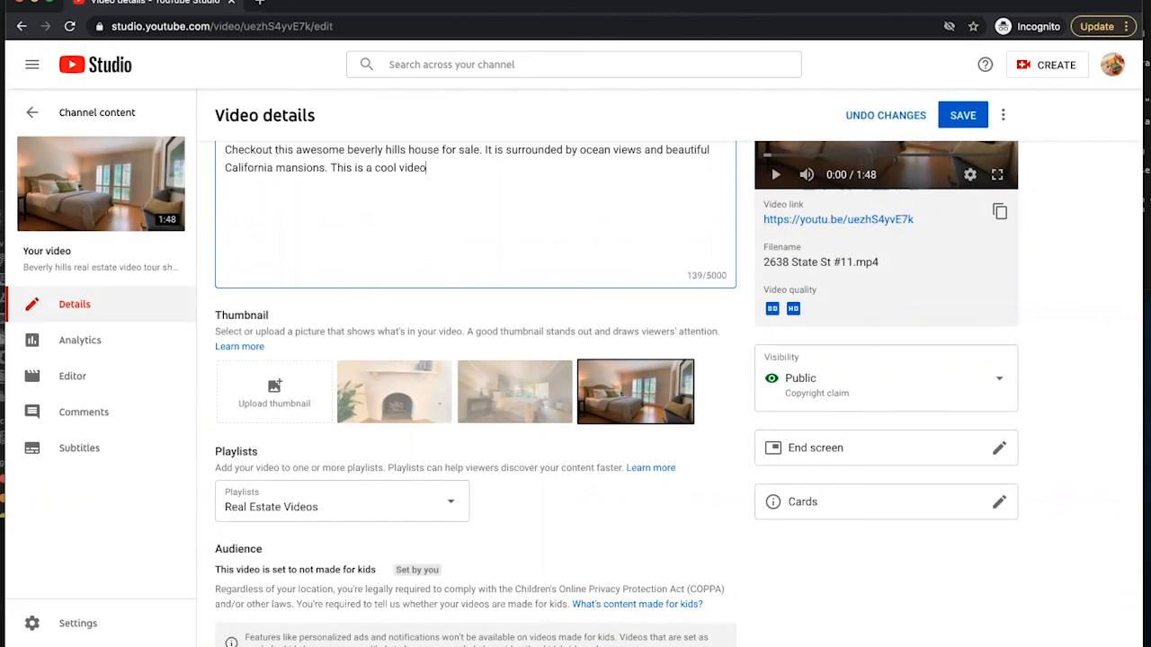
{"action": "left_click", "coordinate": [964, 127]}
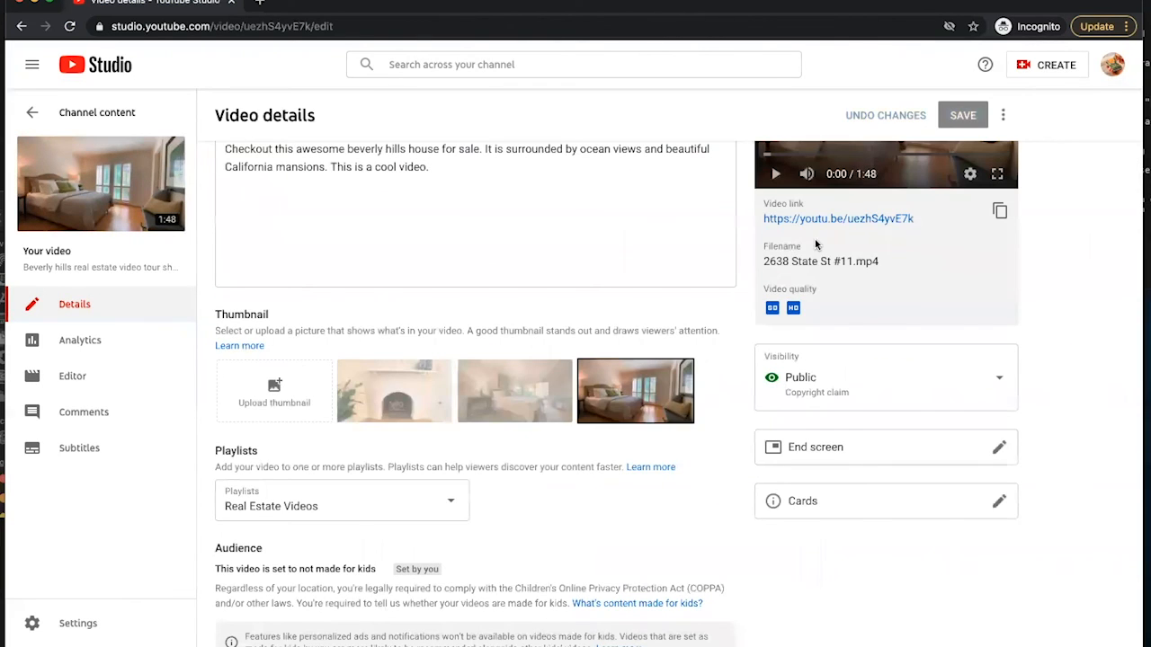
Open the video's public page from its link, check the added sentence in the description, and pause playback.
{"action": "left_click", "coordinate": [837, 223]}
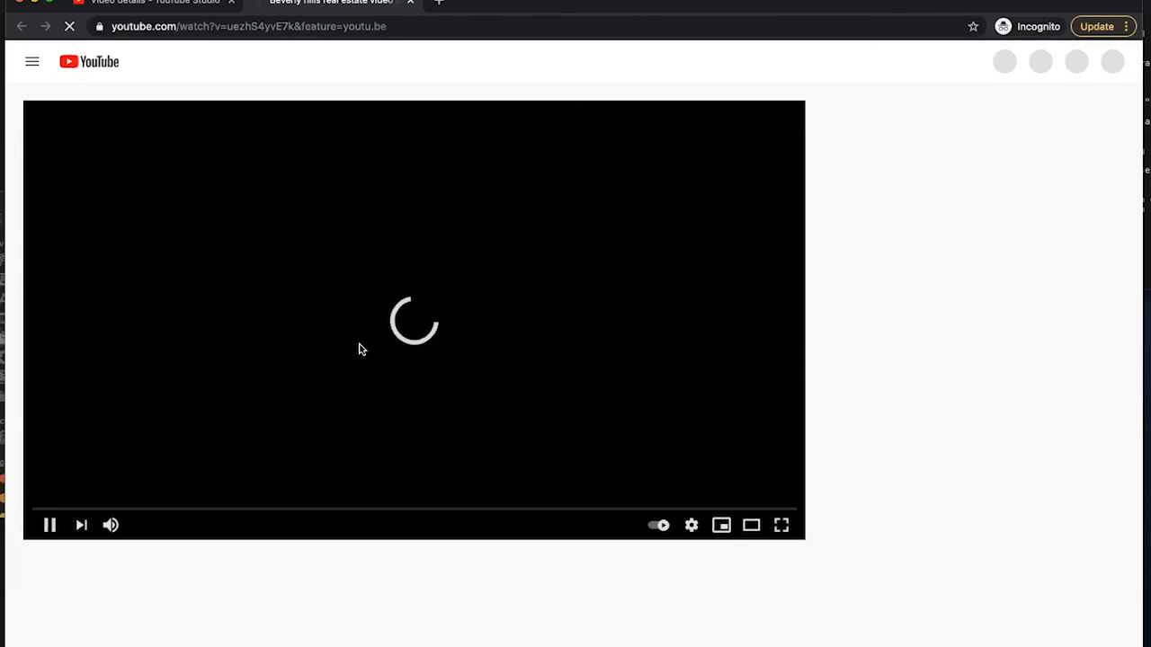
{"action": "scroll", "coordinate": [362, 345], "scroll_direction": "down", "scroll_amount": 3}
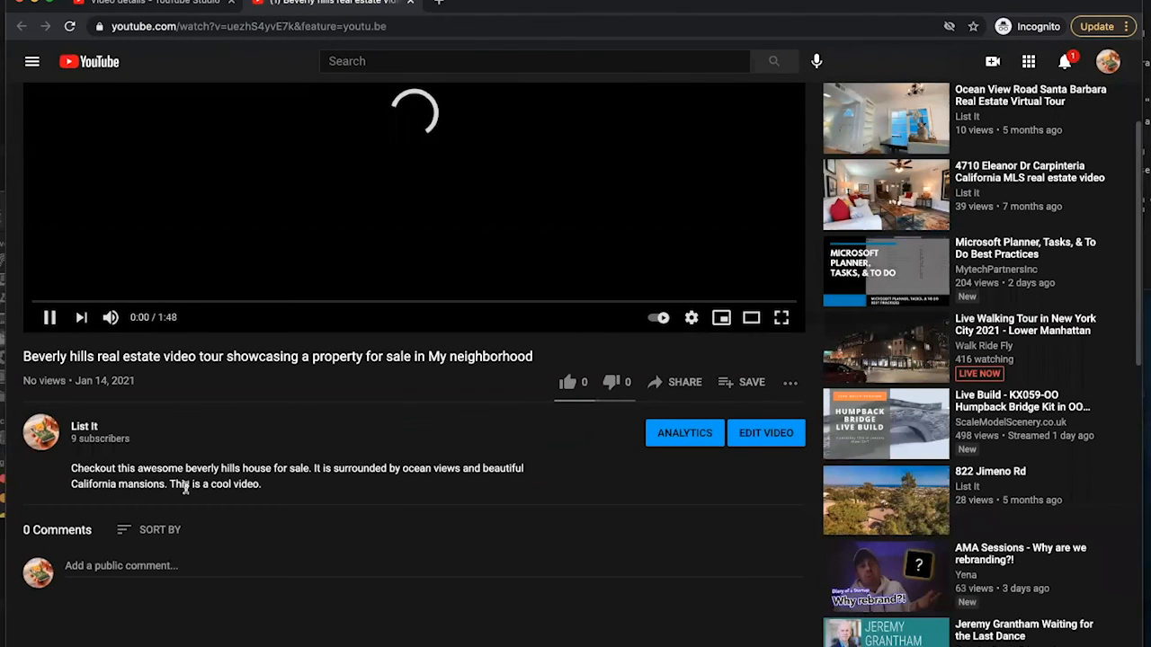
{"action": "left_click_drag", "start_coordinate": [169, 484], "coordinate": [260, 484]}
{"action": "left_click", "coordinate": [300, 465]}
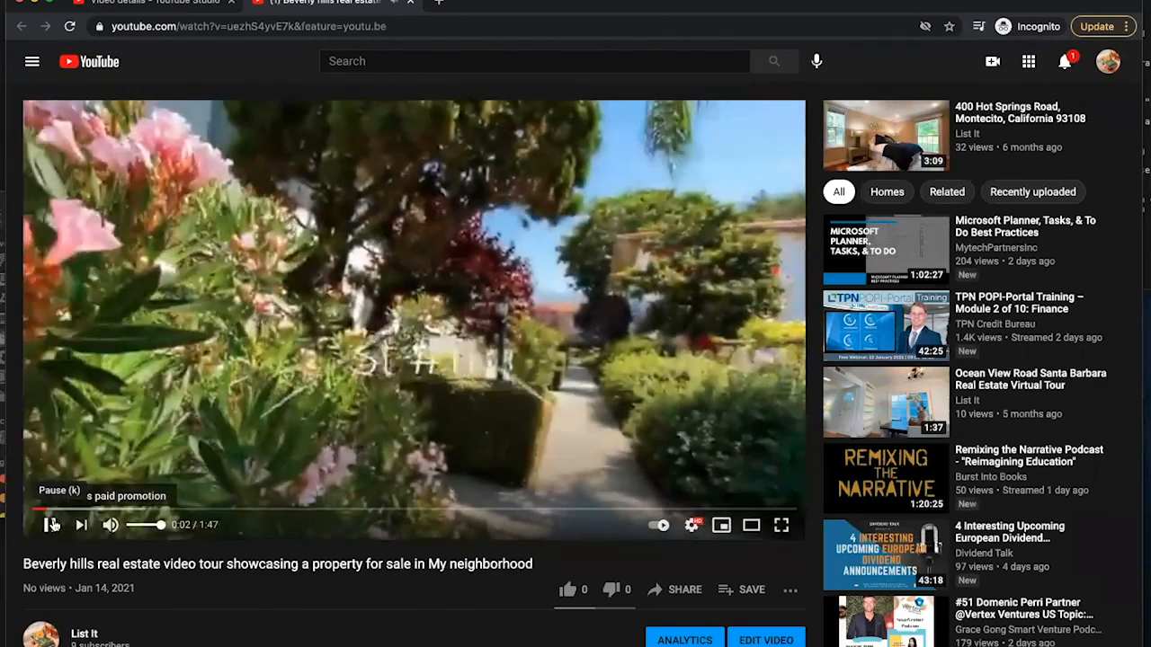
{"action": "left_click", "coordinate": [50, 525]}
{"action": "scroll", "coordinate": [426, 459], "scroll_direction": "down", "scroll_amount": 3}
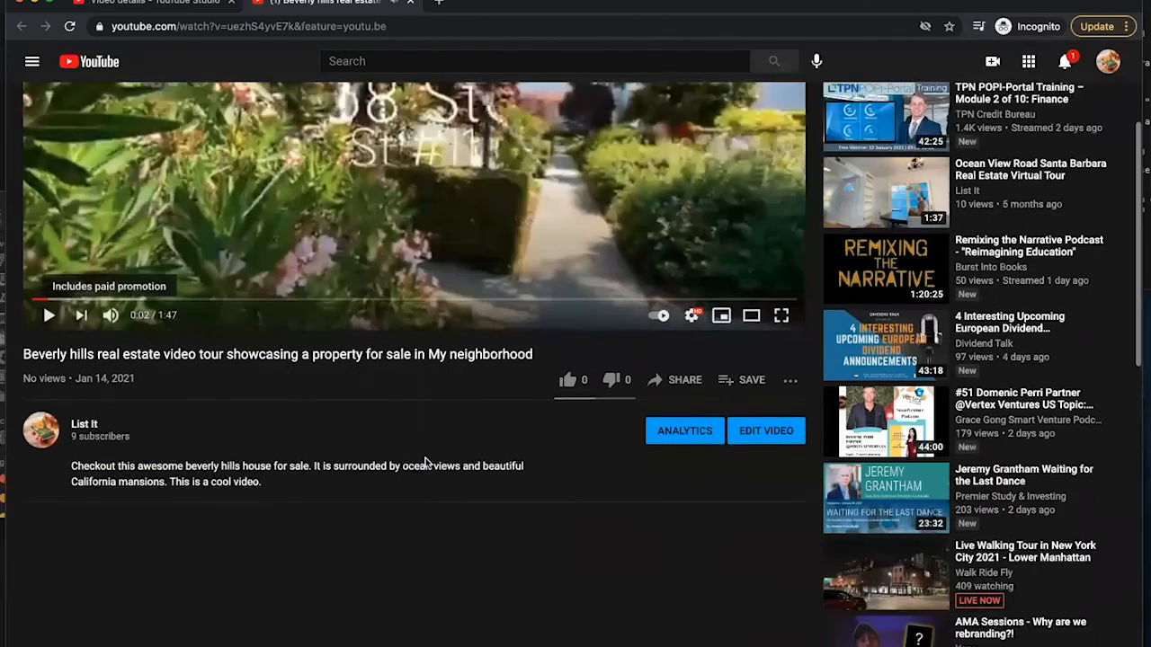
{"action": "scroll", "coordinate": [425, 463], "scroll_direction": "up", "scroll_amount": 3}
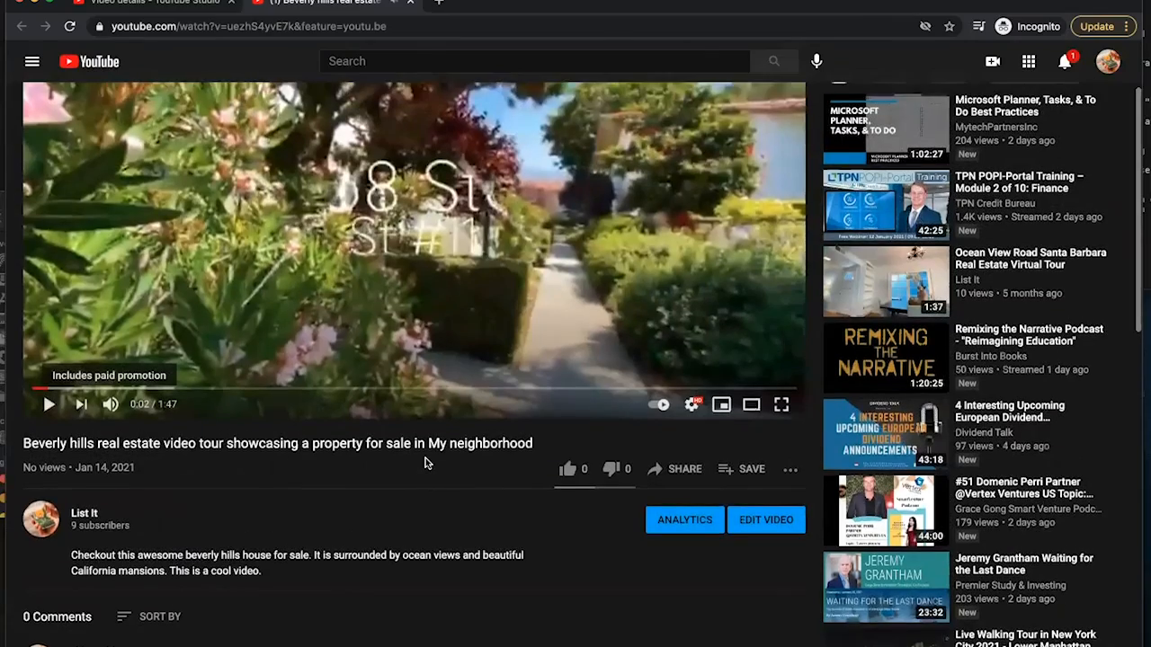
{"action": "scroll", "coordinate": [425, 457], "scroll_direction": "up", "scroll_amount": 1}
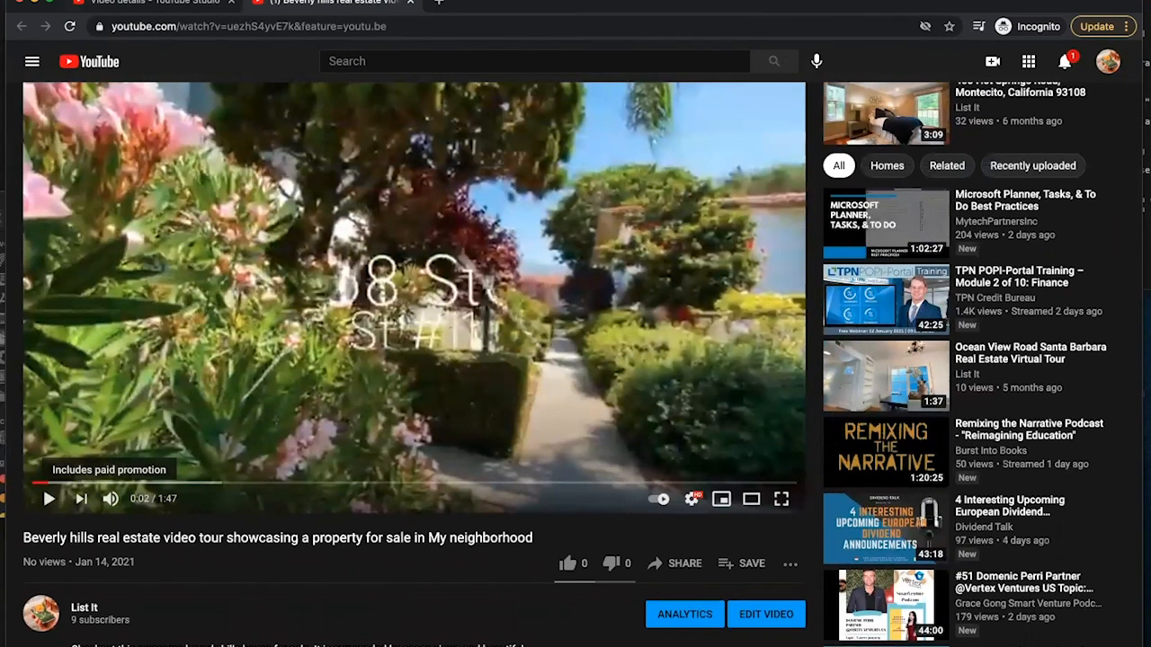
Revisit the video's details in Studio, return to its public page, and view the sharing options there.
{"action": "left_click", "coordinate": [127, 2]}
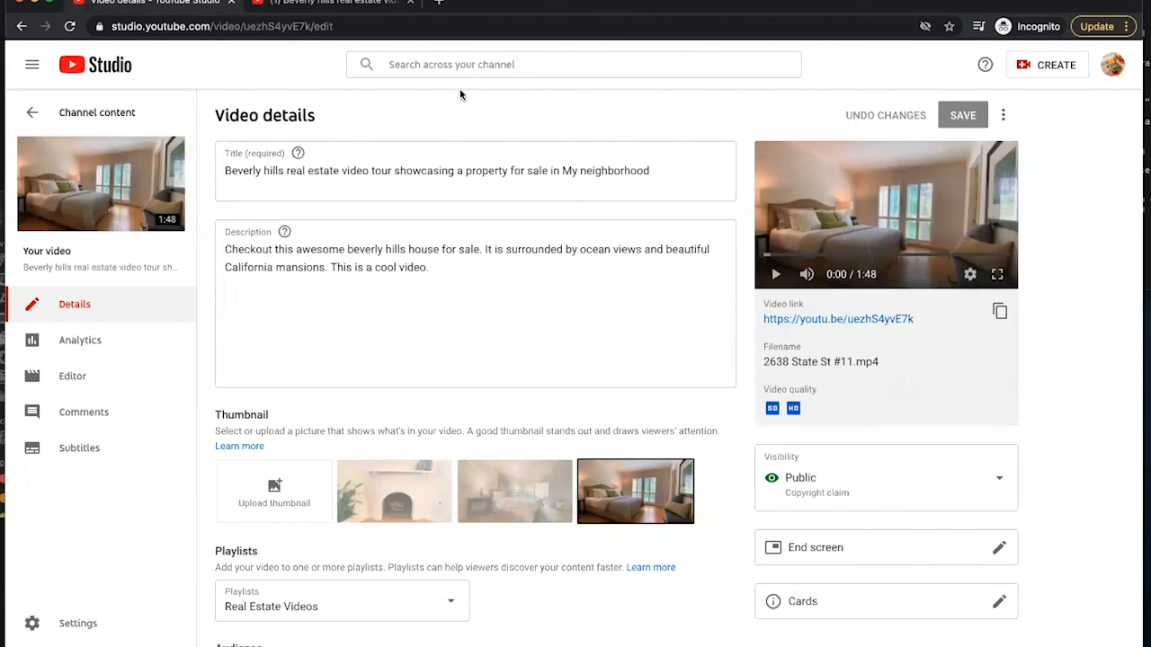
{"action": "left_click", "coordinate": [345, 3]}
{"action": "scroll", "coordinate": [578, 298], "scroll_direction": "down", "scroll_amount": 2}
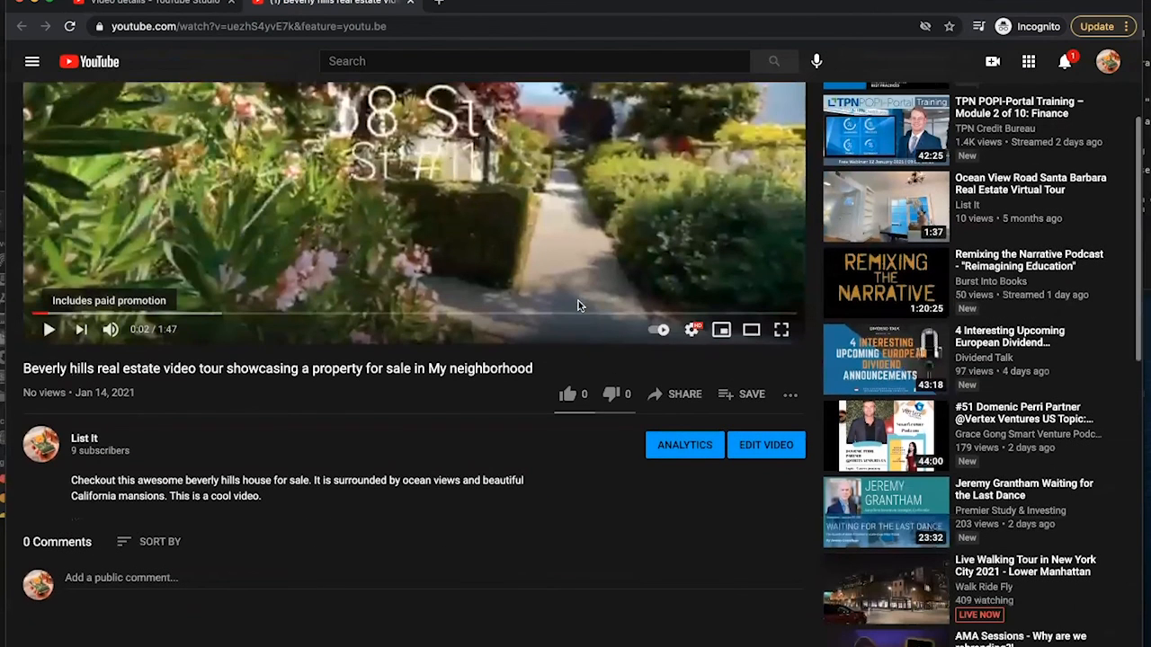
{"action": "left_click", "coordinate": [681, 398]}
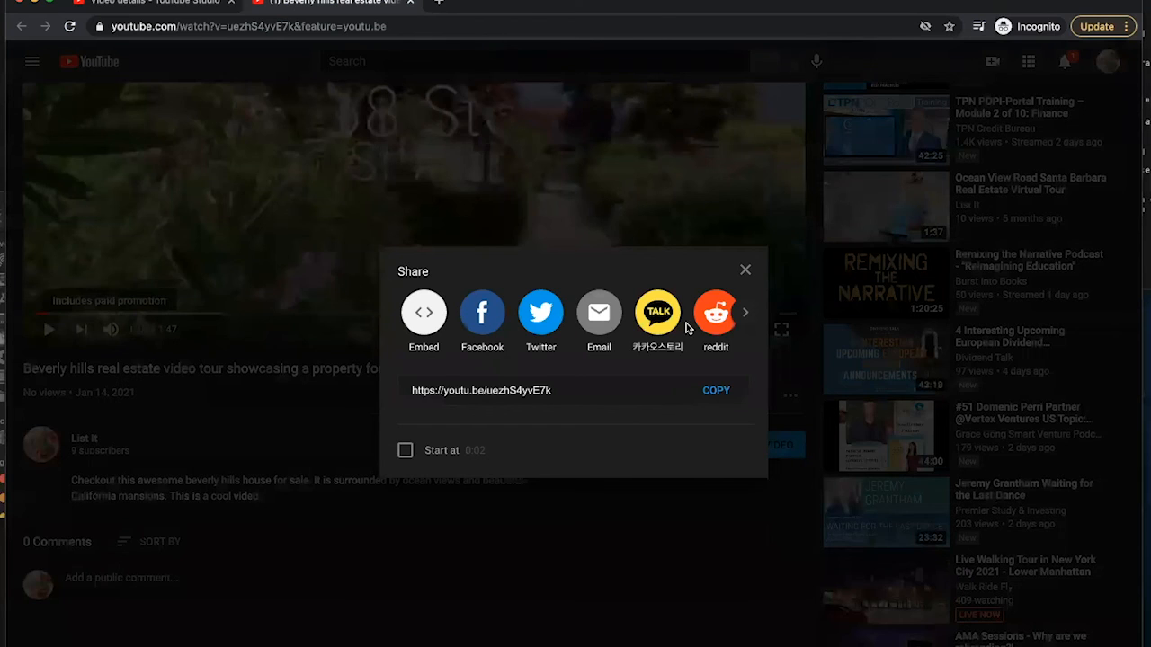
{"action": "left_click", "coordinate": [744, 271]}
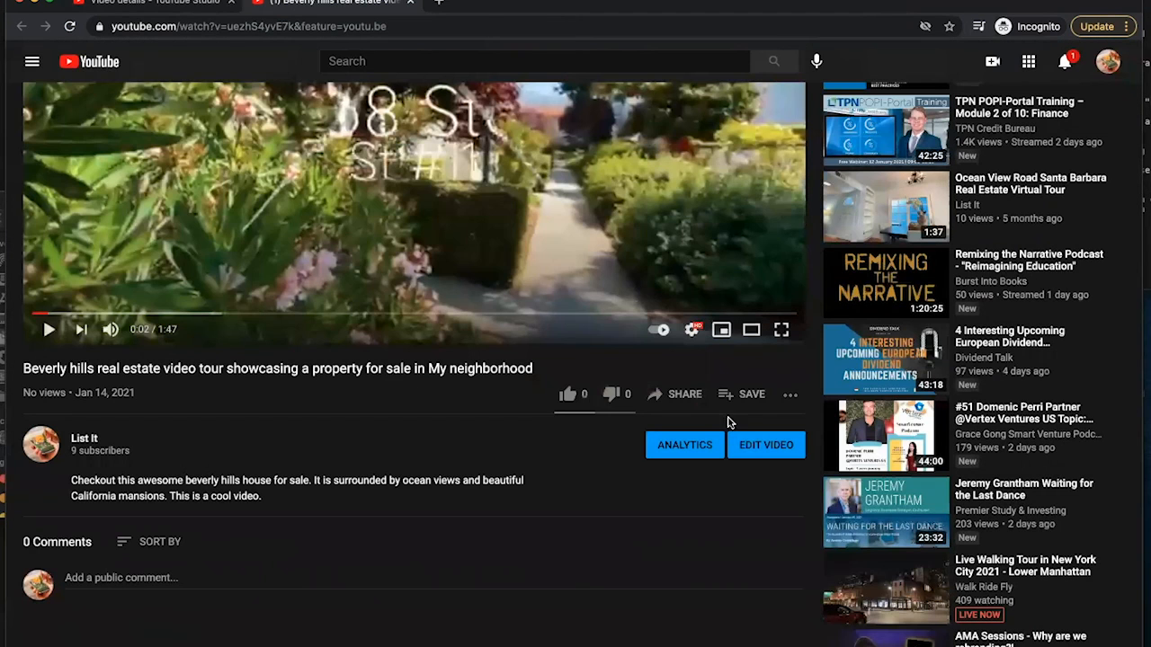
Check the additional actions on the video's public page and reopen its sharing options.
{"action": "left_click", "coordinate": [789, 395]}
{"action": "left_click", "coordinate": [447, 462]}
{"action": "scroll", "coordinate": [564, 439], "scroll_direction": "down", "scroll_amount": 1}
{"action": "left_click", "coordinate": [679, 382]}
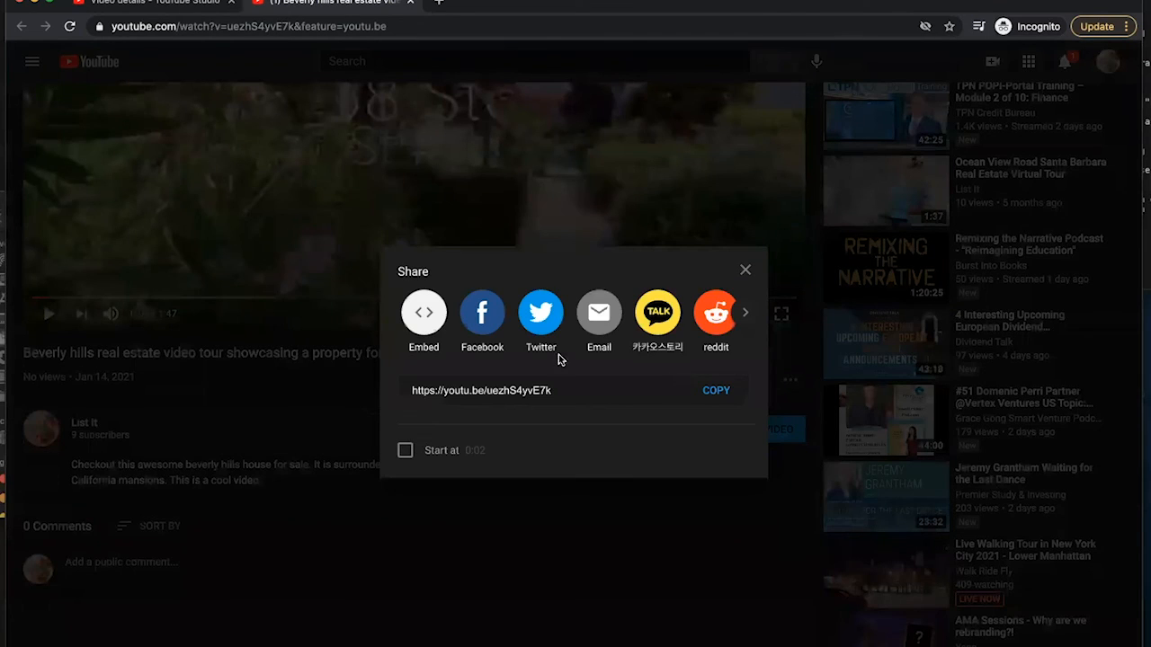
View the video's embed code from the sharing options, select the entire iframe code, and close the embed view.
{"action": "left_click", "coordinate": [428, 312]}
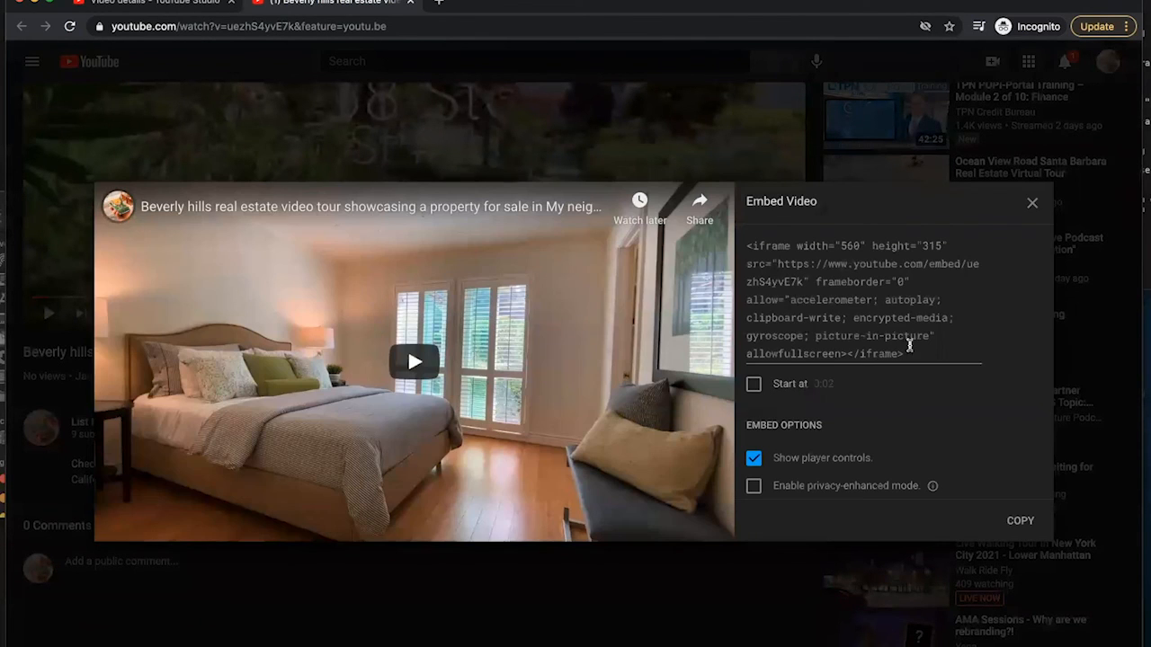
{"action": "left_click_drag", "start_coordinate": [909, 346], "coordinate": [742, 238]}
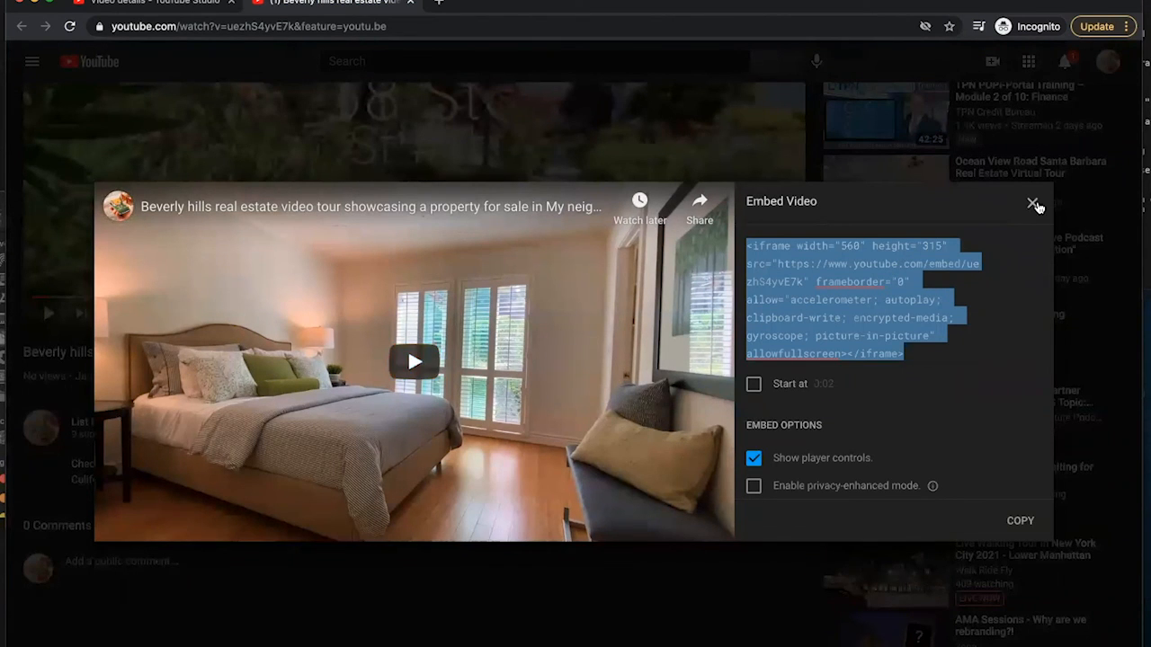
{"action": "left_click", "coordinate": [1033, 204]}
{"action": "scroll", "coordinate": [701, 457], "scroll_direction": "up", "scroll_amount": 1}
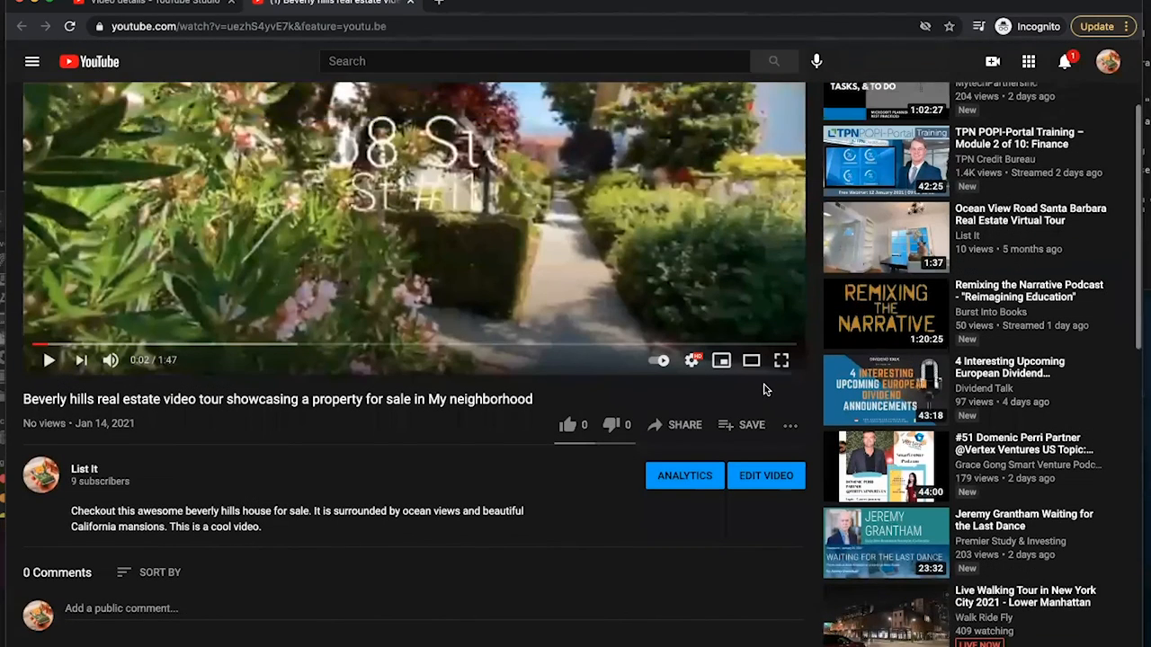
Reopen the video's sharing options, highlight its short share link, and close the sharing options.
{"action": "left_click", "coordinate": [687, 430]}
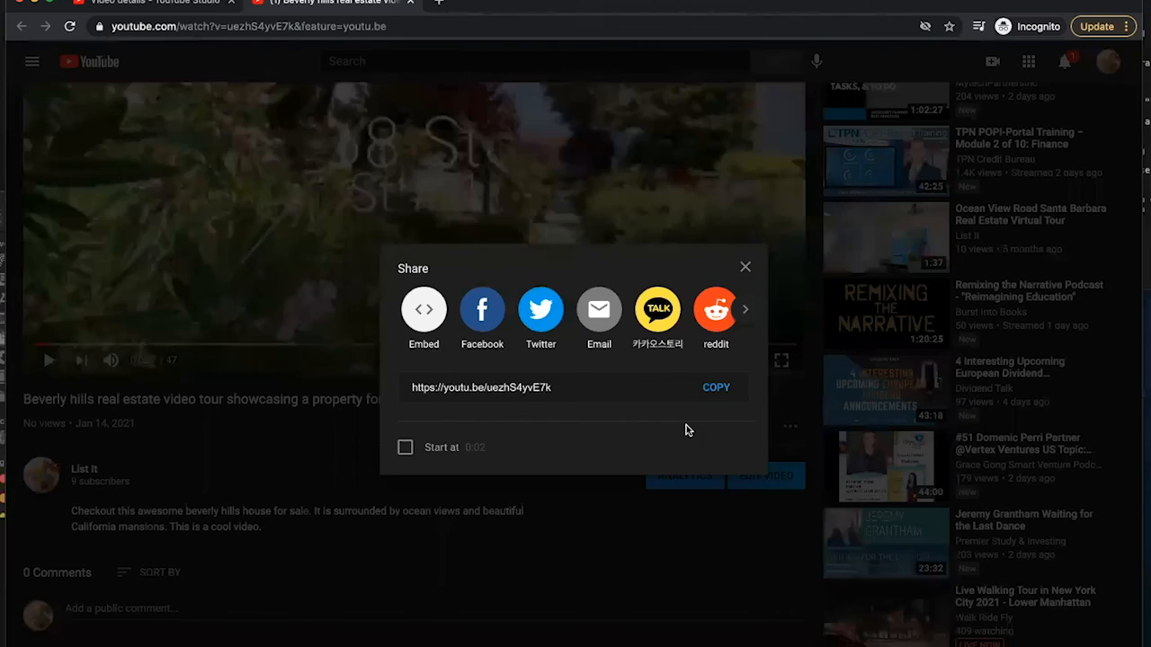
{"action": "left_click", "coordinate": [570, 390]}
{"action": "left_click", "coordinate": [410, 388]}
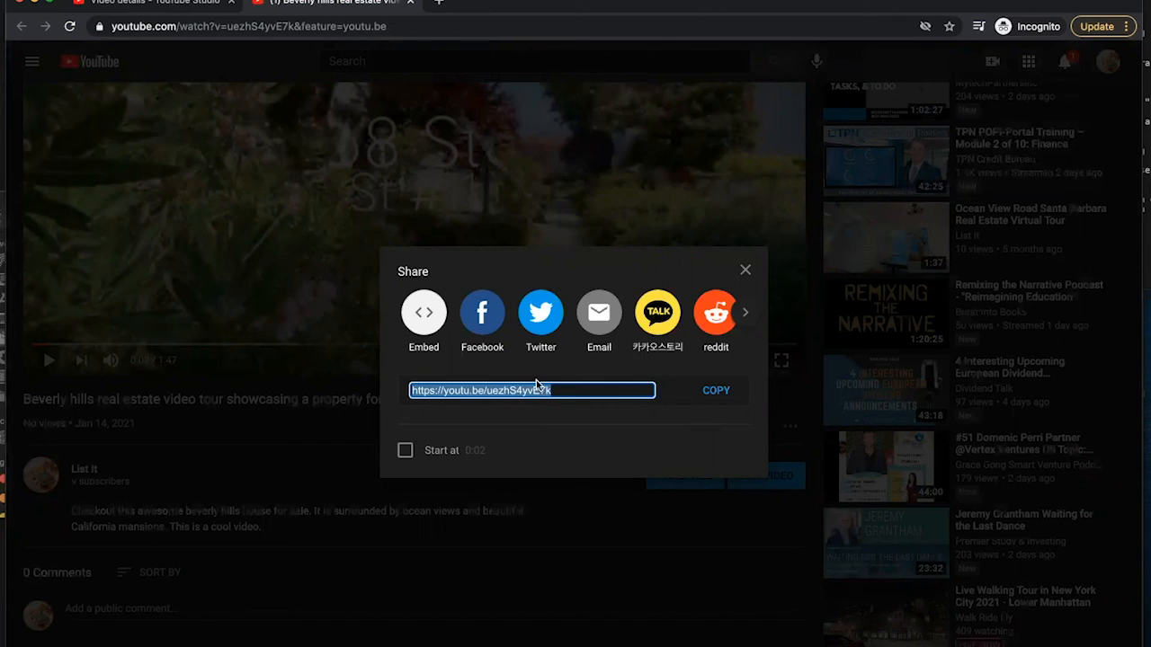
{"action": "left_click", "coordinate": [745, 271]}
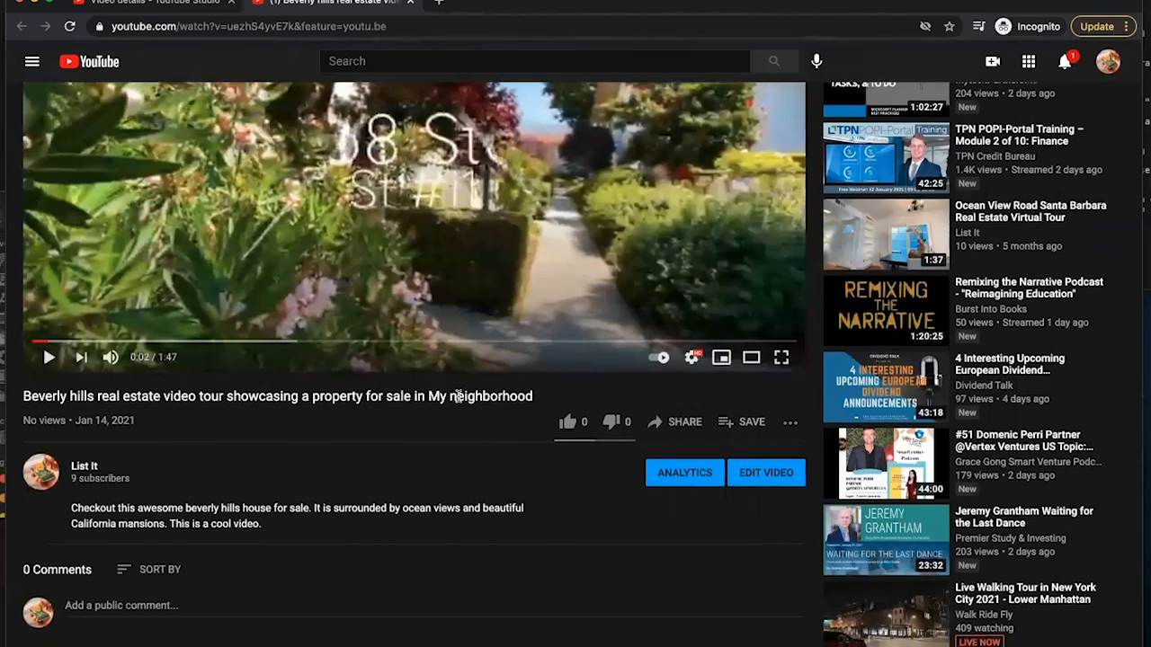
Like the Beverly Hills real estate video on its public page.
{"action": "scroll", "coordinate": [458, 401], "scroll_direction": "up", "scroll_amount": 1}
{"action": "scroll", "coordinate": [458, 401], "scroll_direction": "down", "scroll_amount": 1}
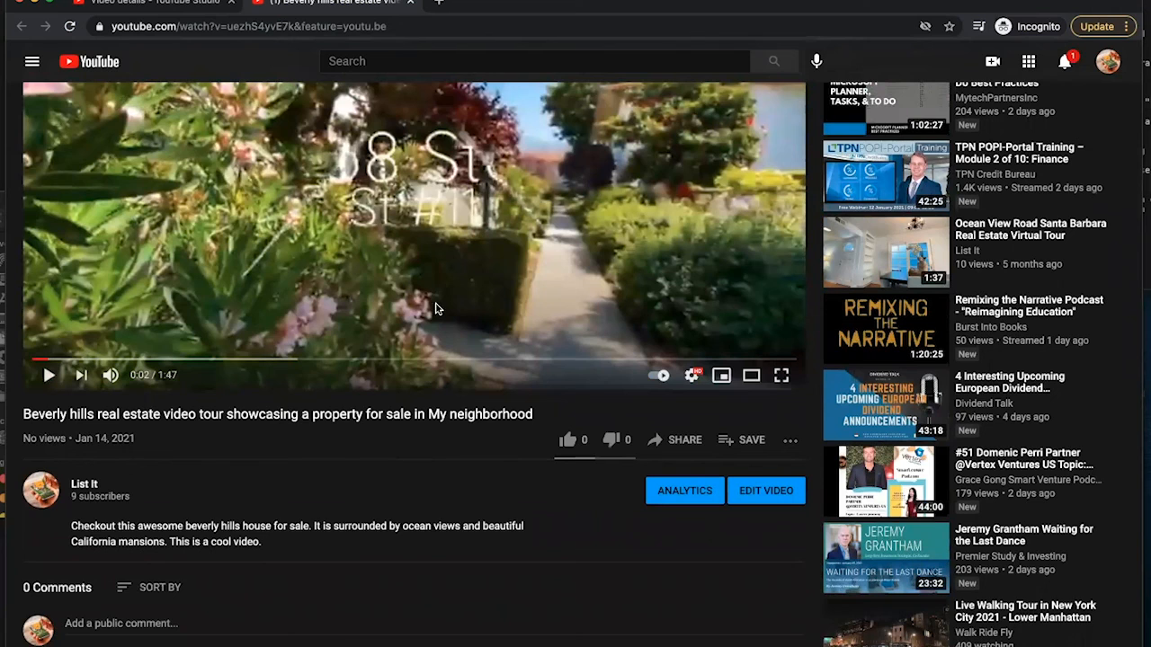
{"action": "scroll", "coordinate": [466, 367], "scroll_direction": "up", "scroll_amount": 1}
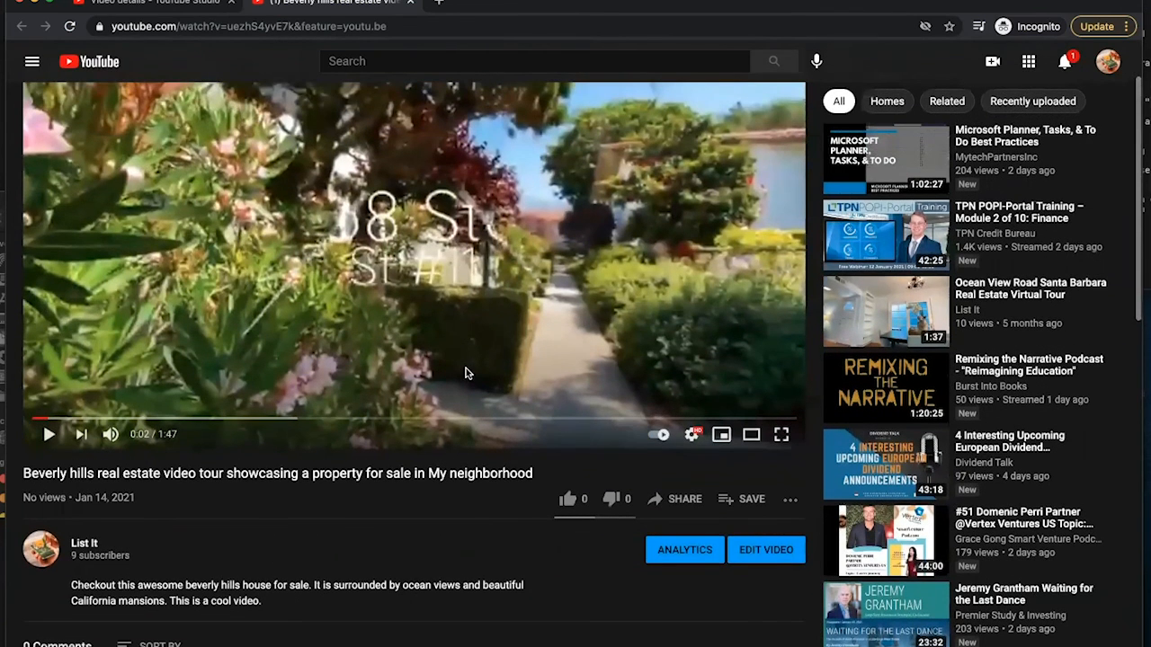
{"action": "scroll", "coordinate": [380, 565], "scroll_direction": "up", "scroll_amount": 1}
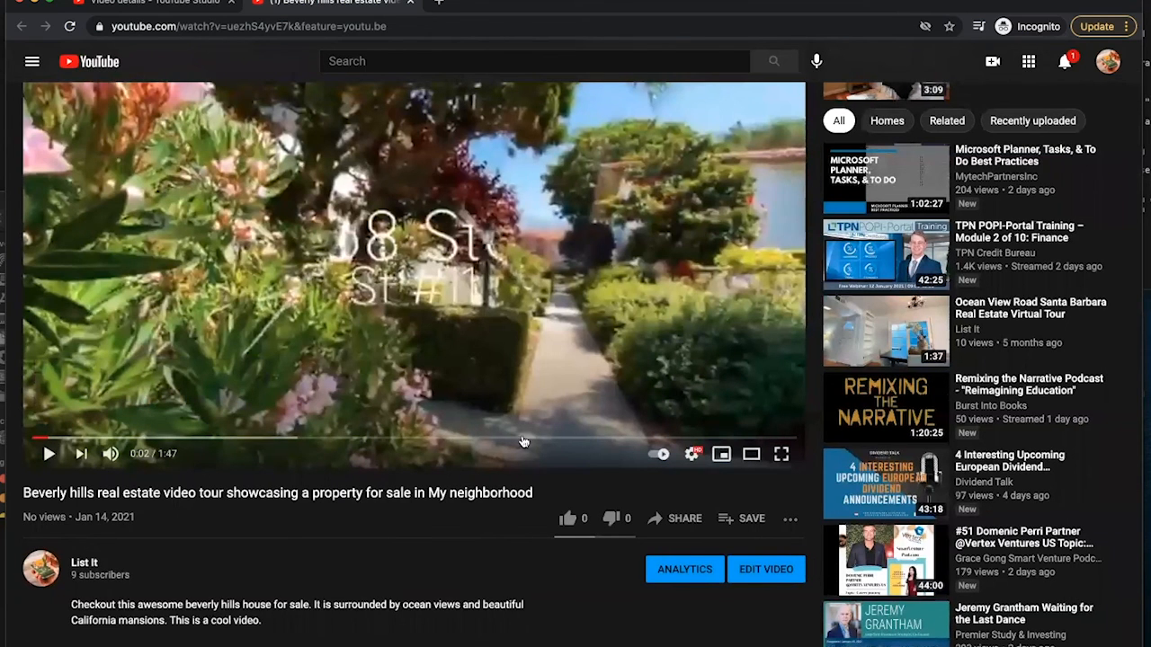
{"action": "left_click", "coordinate": [567, 520]}
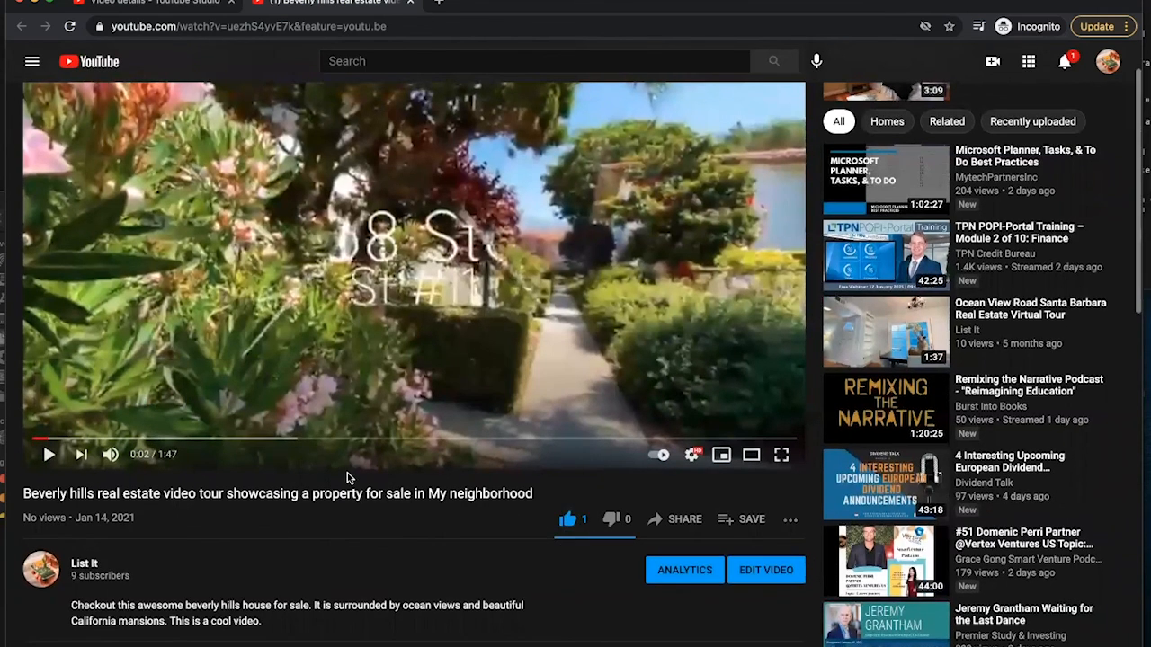
Draft the public comment "thanks for watching this santa. barbara house. ideo" under the video and clear the text.
{"action": "scroll", "coordinate": [346, 473], "scroll_direction": "down", "scroll_amount": 3}
{"action": "left_click", "coordinate": [171, 477]}
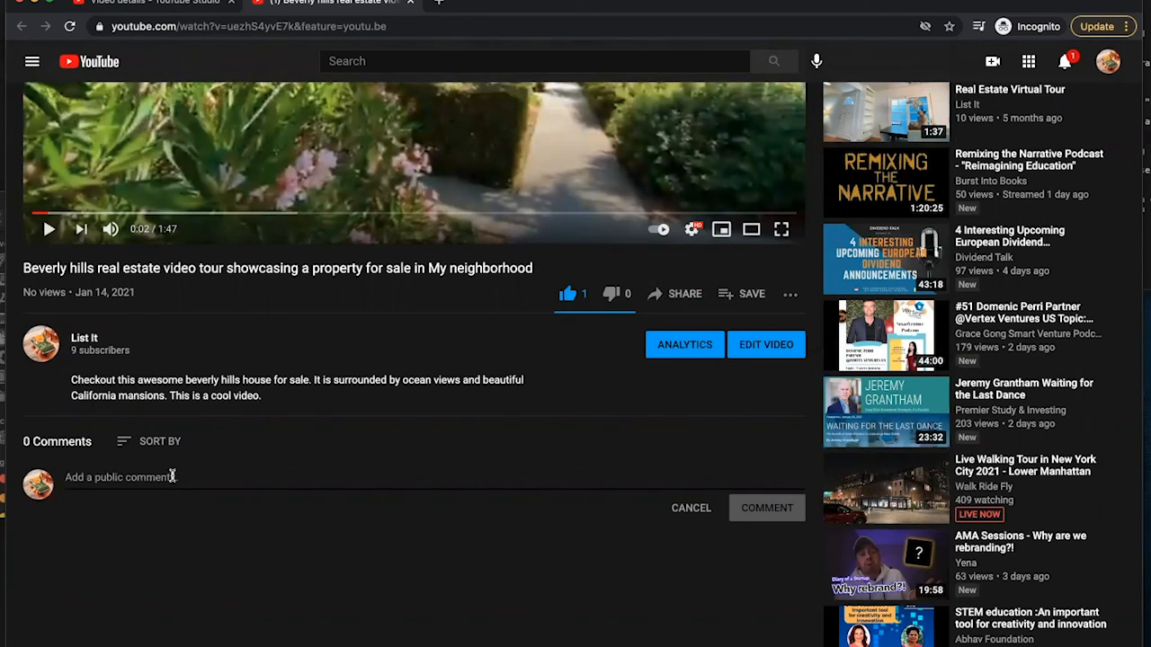
{"action": "type", "text": "thanks for watching this santa. barbara house. ideo"}
{"action": "key", "text": "ctrl+a"}
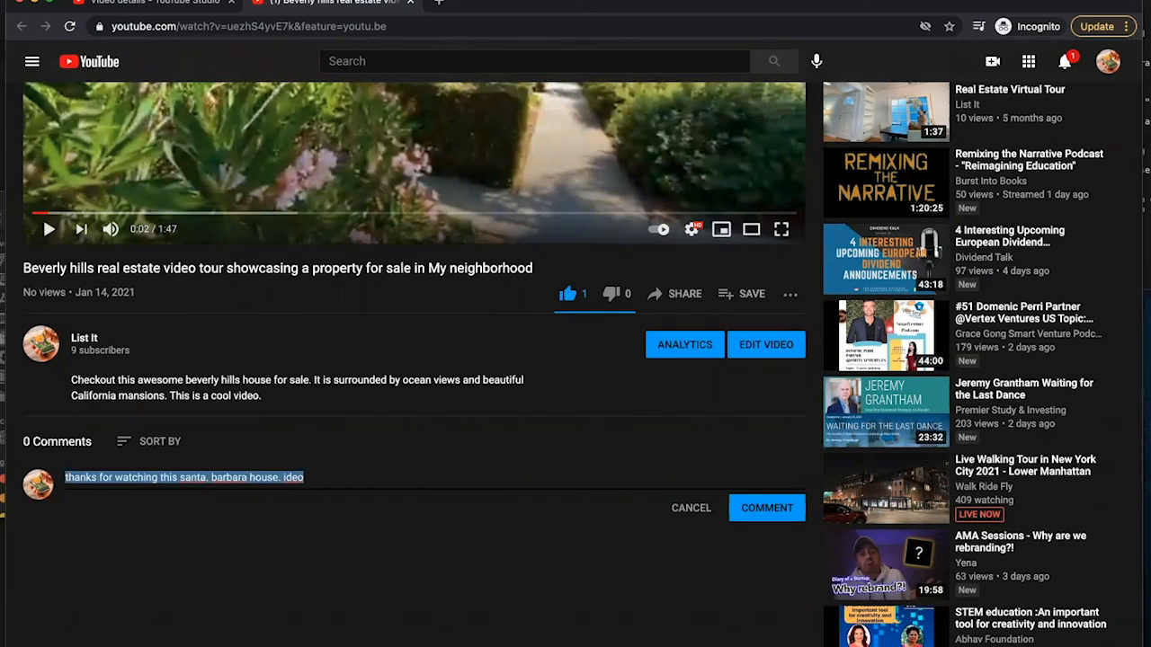
{"action": "key", "text": "BackSpace"}
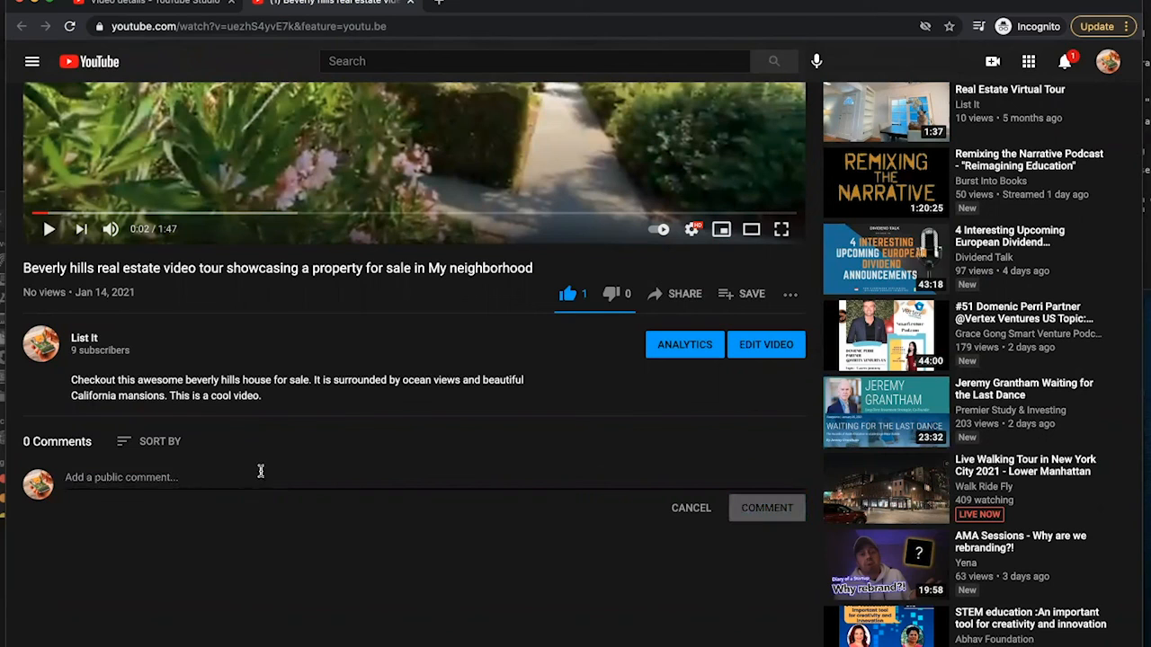